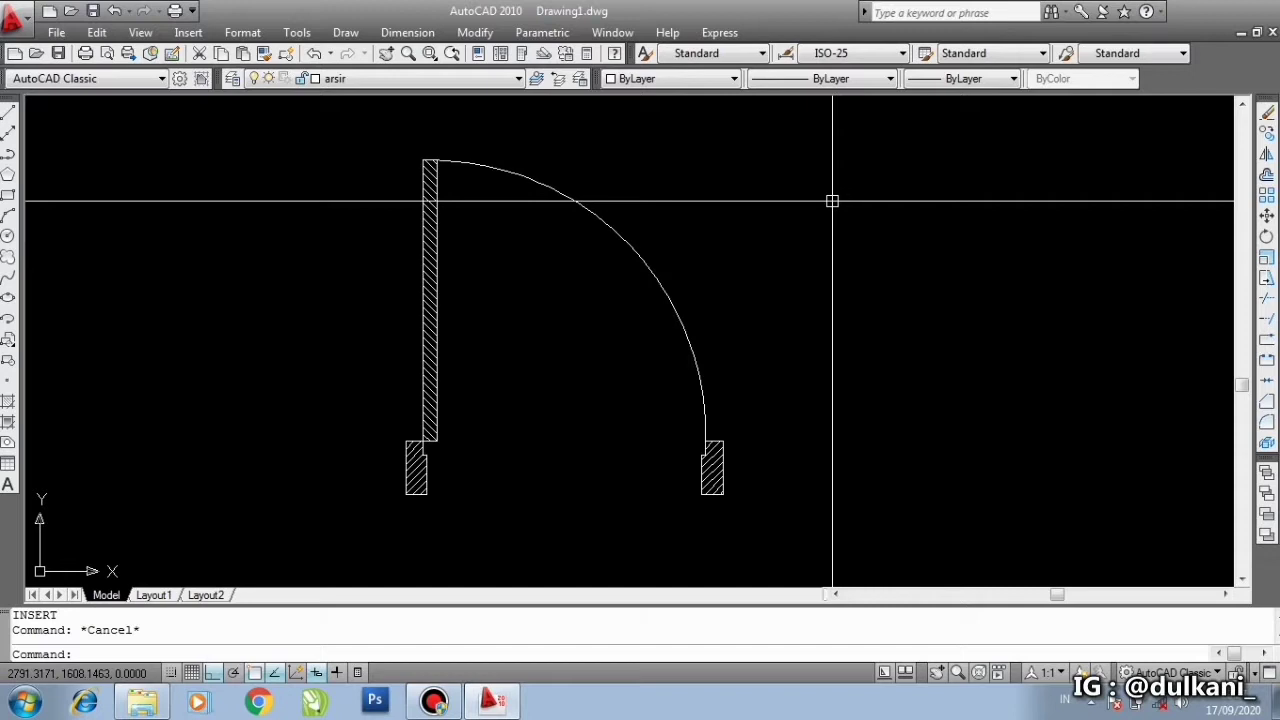
{"action": "left_click", "coordinate": [382, 125]}
{"action": "left_click", "coordinate": [740, 520]}
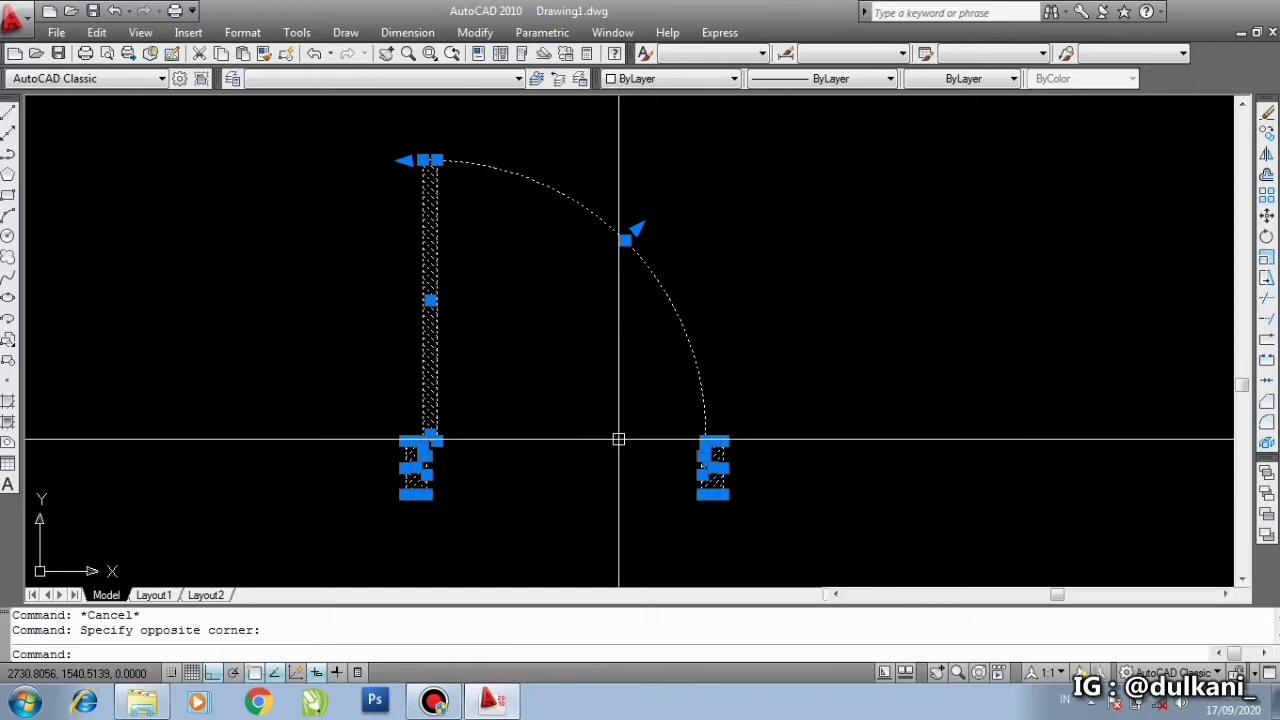
{"action": "key", "text": "Escape"}
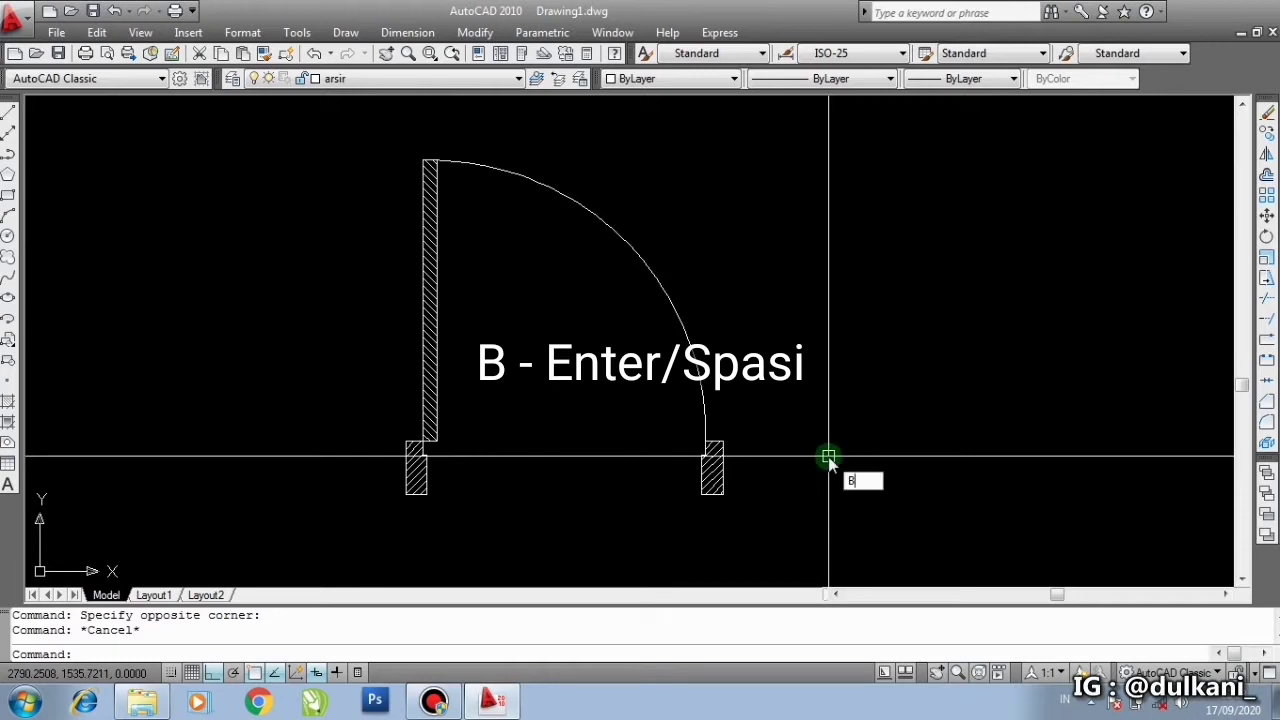
Step: Start a block definition named KUSEN PINTU 1 and select the whole door drawing, including both jambs, as its objects
{"action": "key", "text": "Return"}
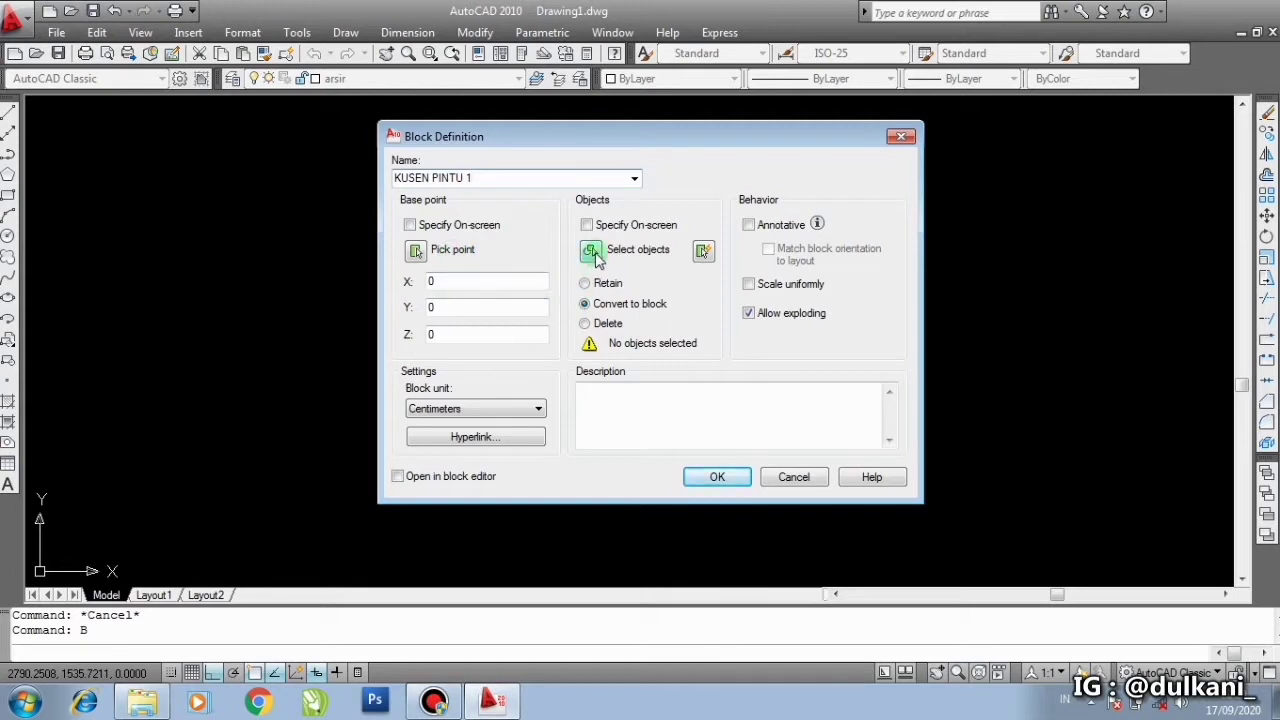
{"action": "left_click", "coordinate": [592, 251]}
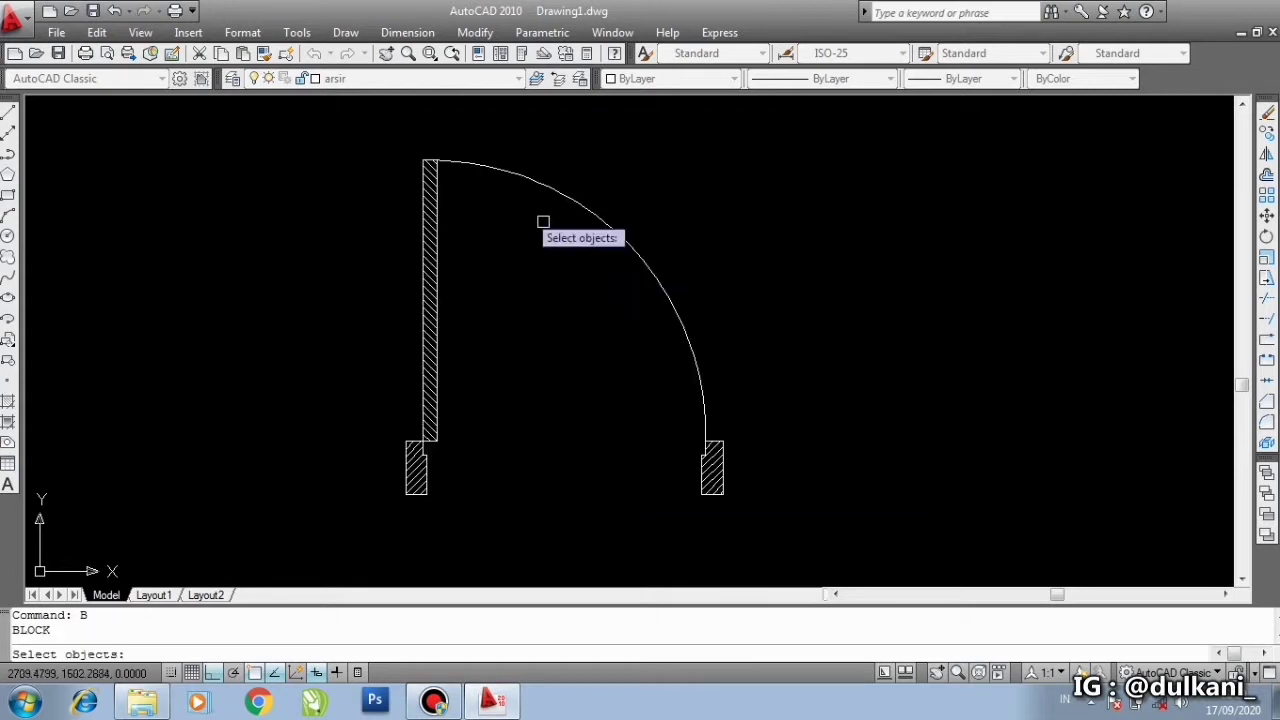
{"action": "left_click", "coordinate": [342, 121]}
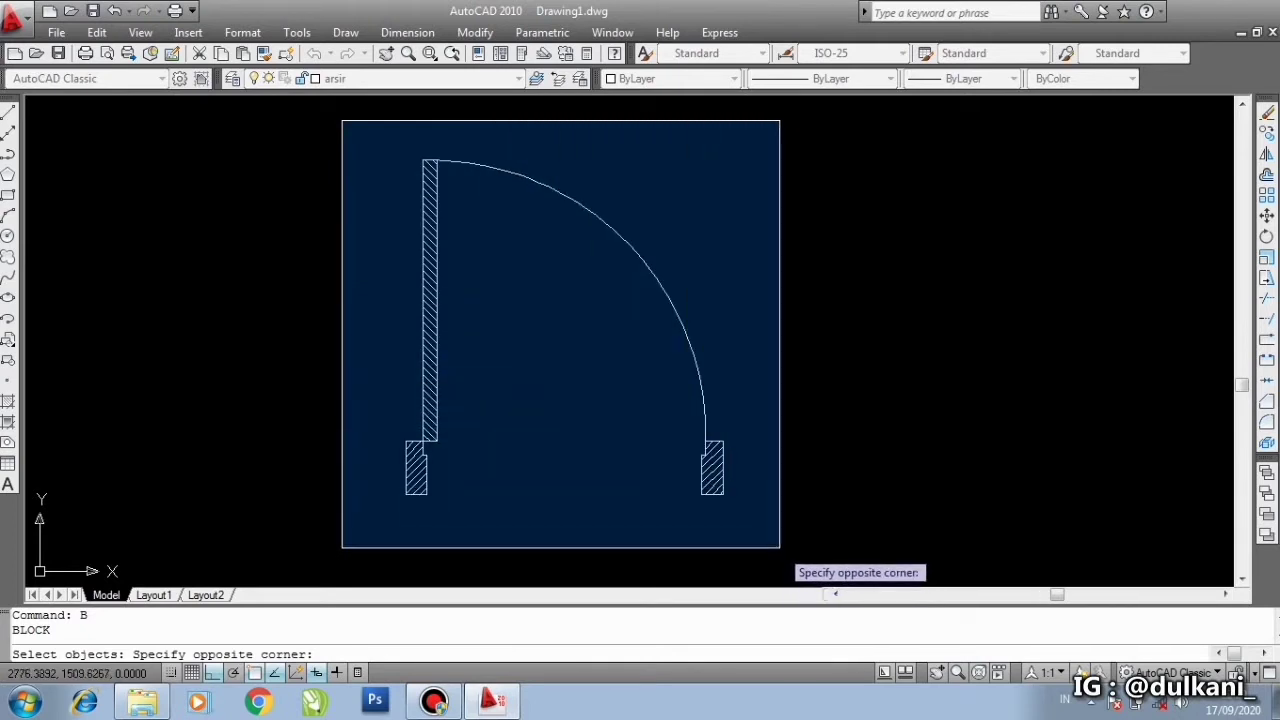
{"action": "left_click", "coordinate": [780, 548]}
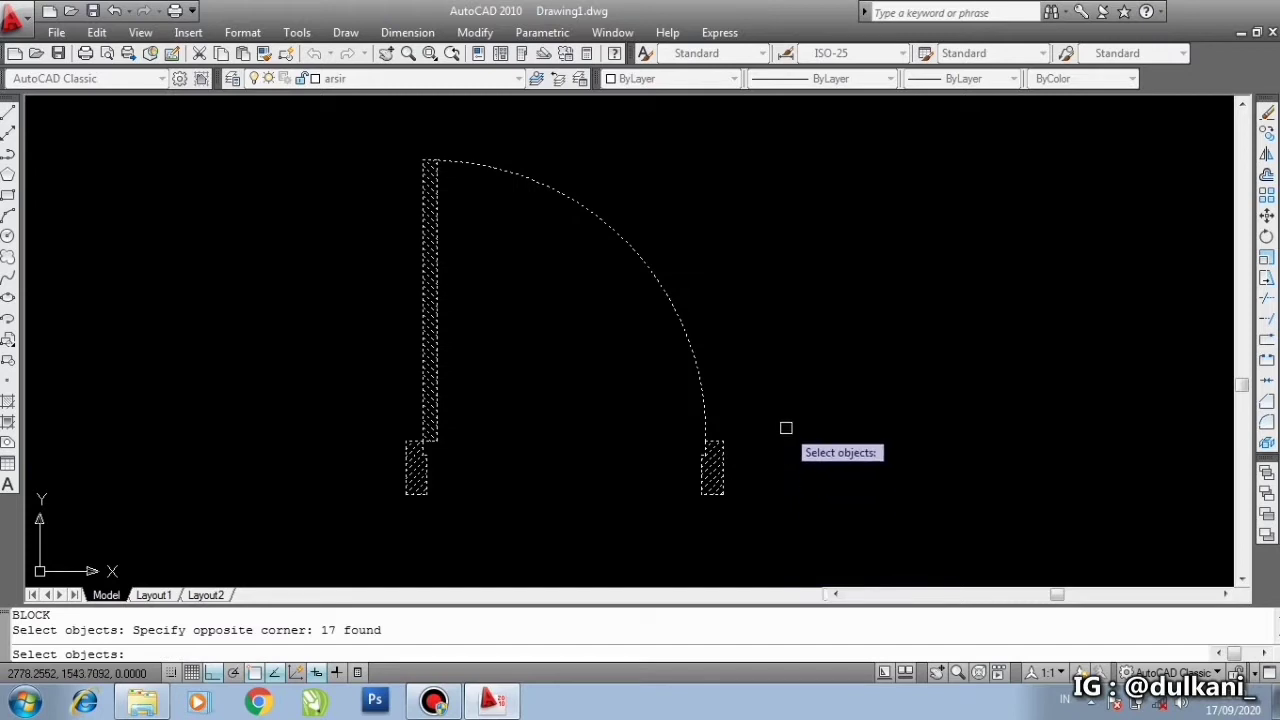
{"action": "key", "text": "Return"}
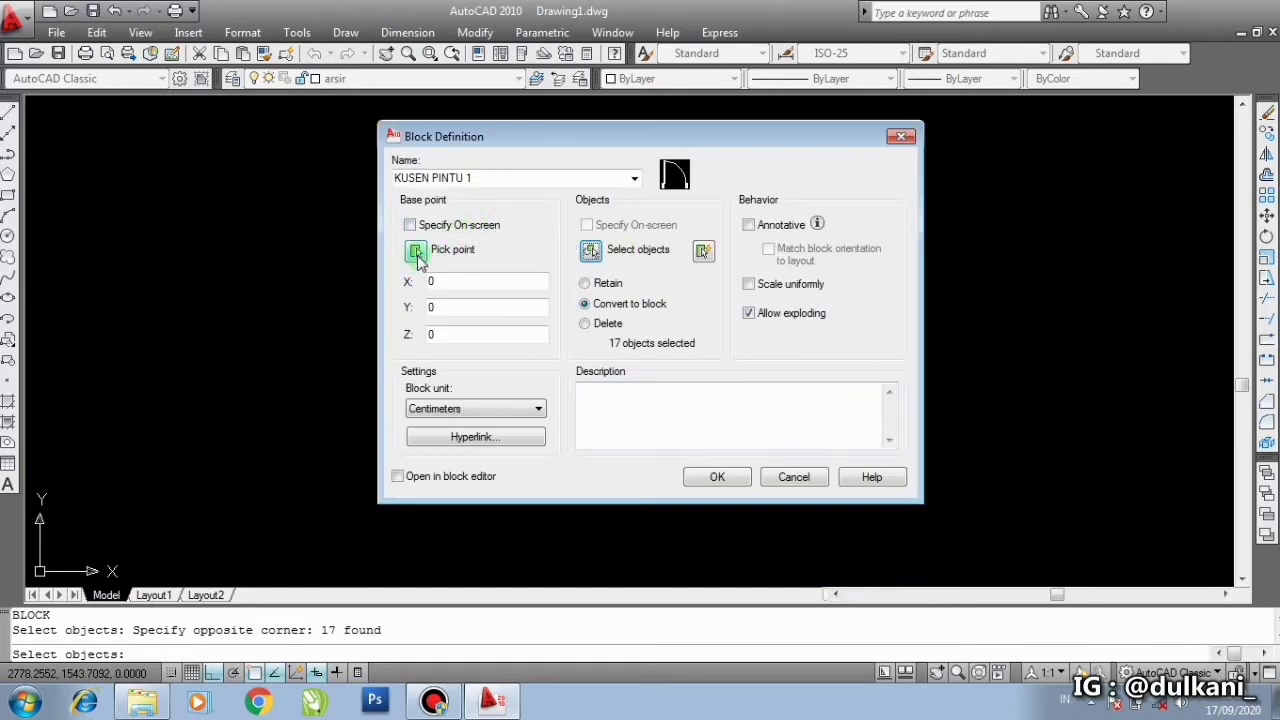
Step: Set the block's base point at the left jamb's lower-left corner and create the block
{"action": "left_click", "coordinate": [416, 251]}
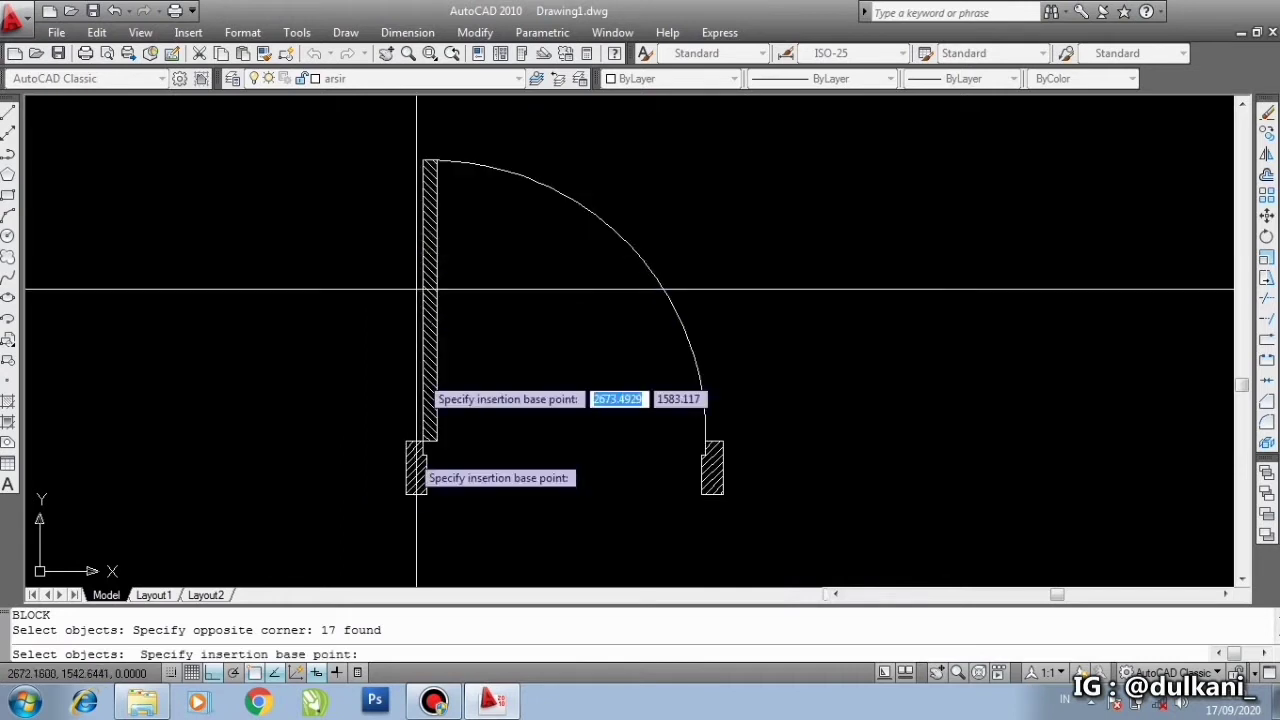
{"action": "scroll", "coordinate": [393, 518], "scroll_direction": "up", "scroll_amount": 6}
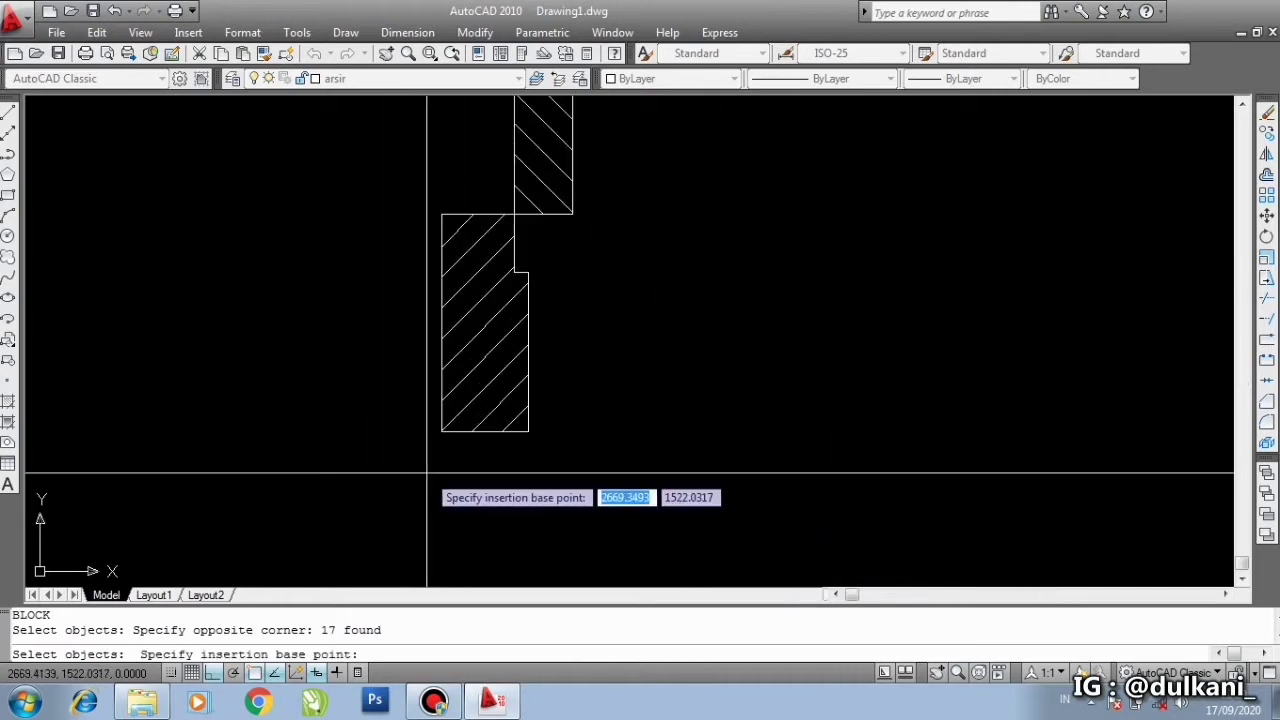
{"action": "left_click", "coordinate": [441, 431]}
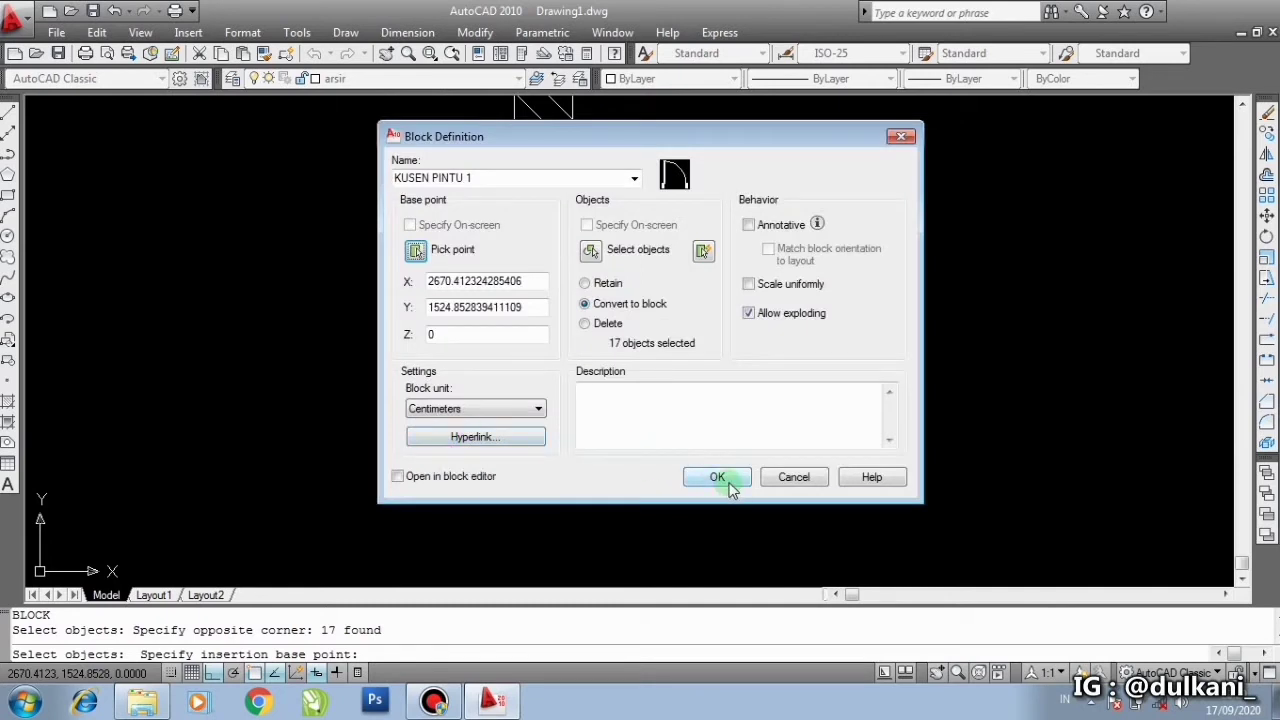
{"action": "left_click", "coordinate": [717, 477]}
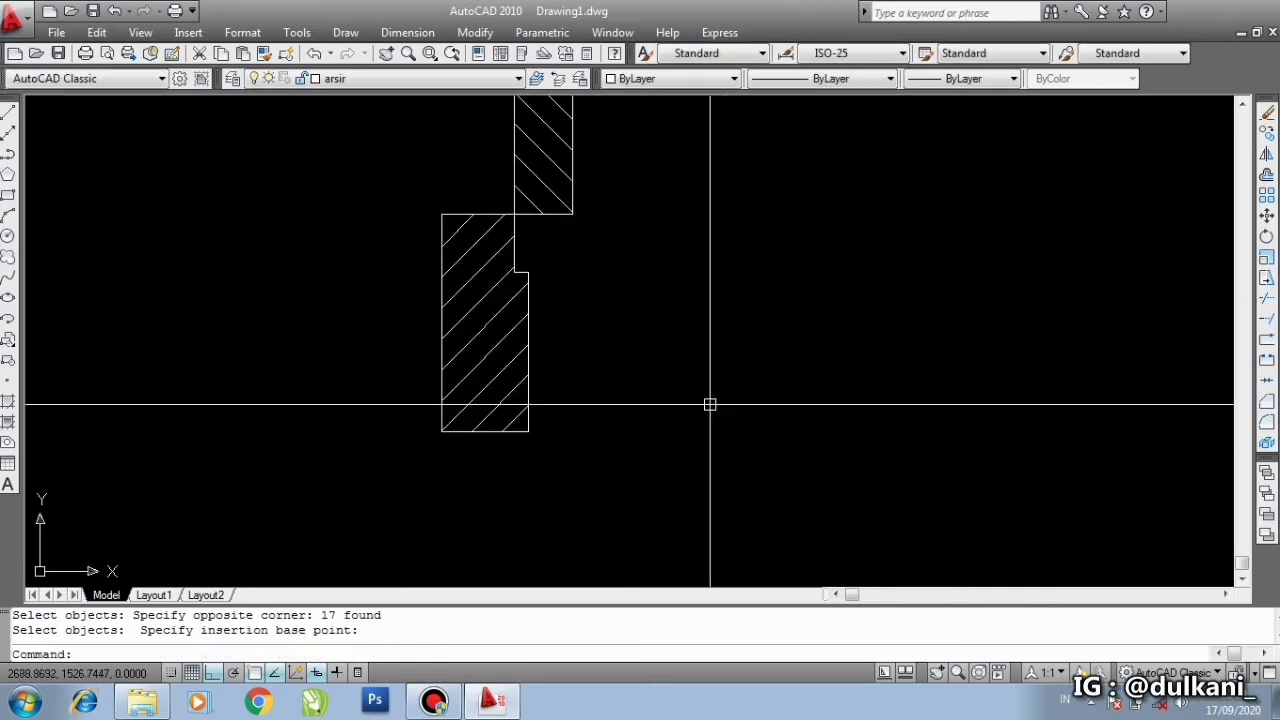
Step: Select the door to check that it is grouped as a single block
{"action": "scroll", "coordinate": [710, 398], "scroll_direction": "down", "scroll_amount": 5}
{"action": "middle_click_drag", "start_coordinate": [729, 364], "coordinate": [642, 376]}
{"action": "left_click", "coordinate": [786, 369]}
{"action": "left_click", "coordinate": [655, 352]}
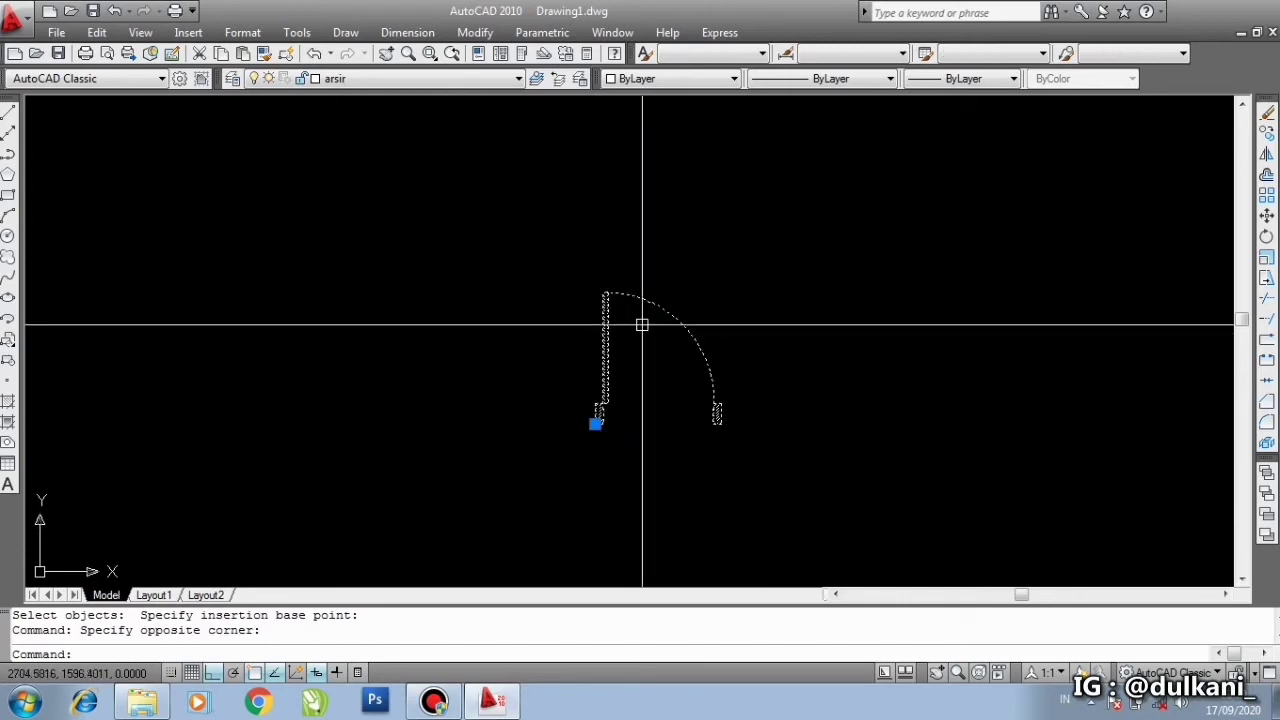
{"action": "scroll", "coordinate": [643, 323], "scroll_direction": "up", "scroll_amount": 2}
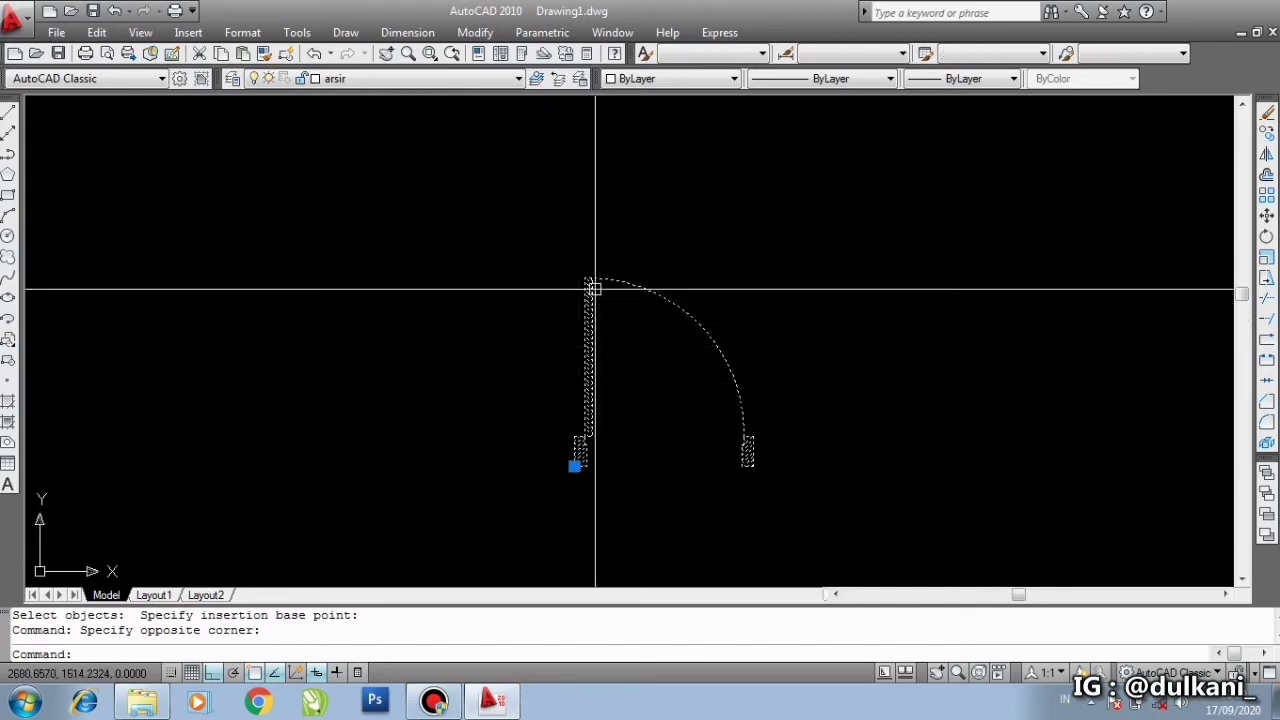
{"action": "middle_click_drag", "start_coordinate": [617, 340], "coordinate": [541, 326]}
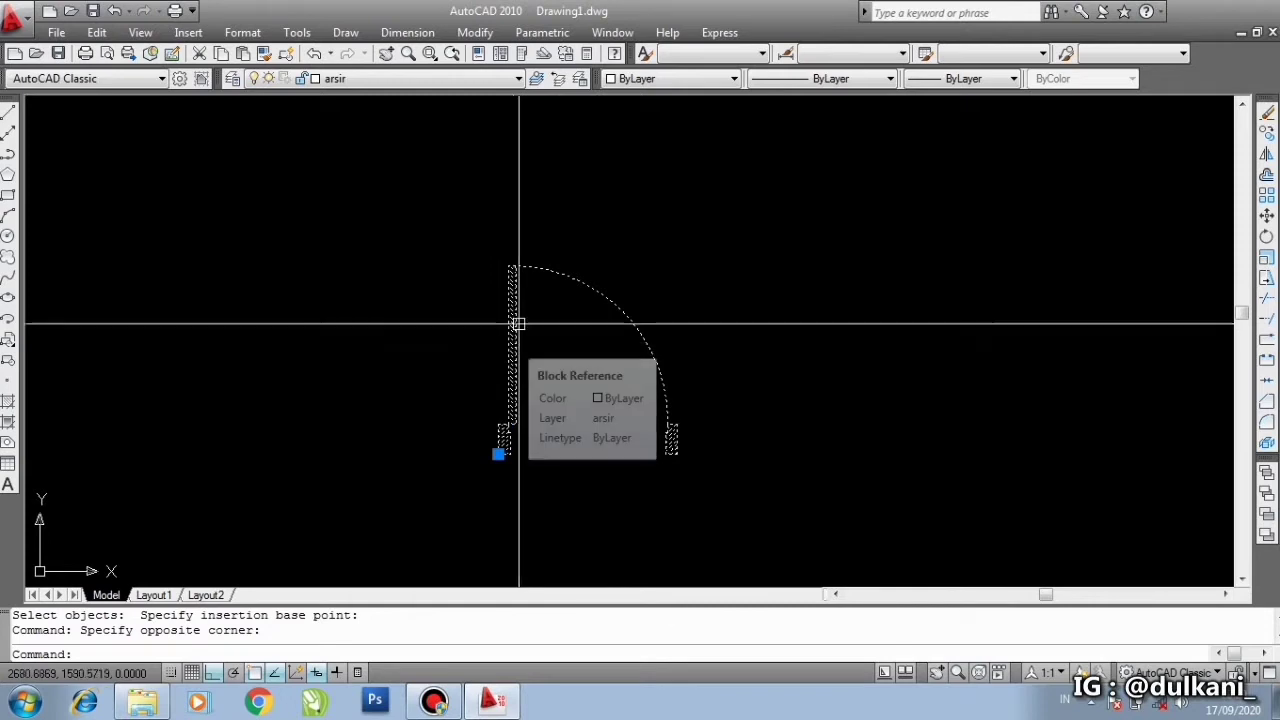
Step: Open the KUSEN PINTU 1 block in the Block Editor
{"action": "left_click", "coordinate": [515, 397]}
{"action": "double_click", "coordinate": [515, 397]}
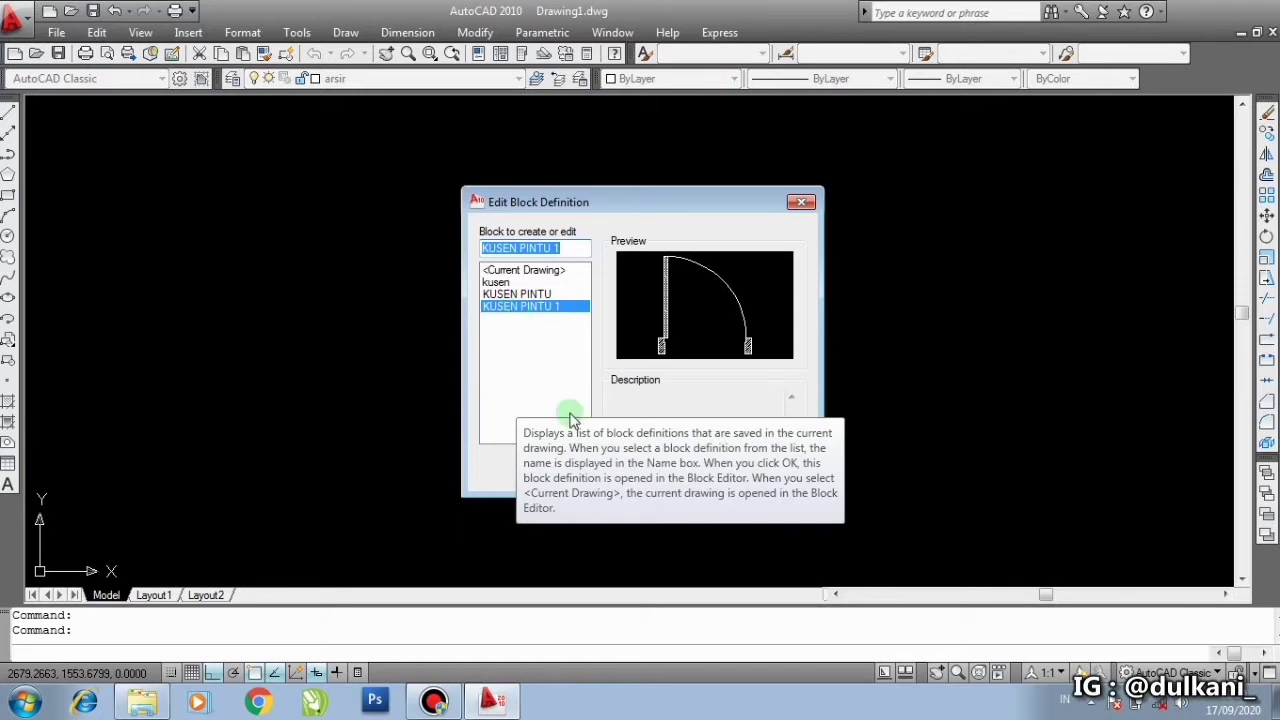
{"action": "left_click", "coordinate": [533, 338]}
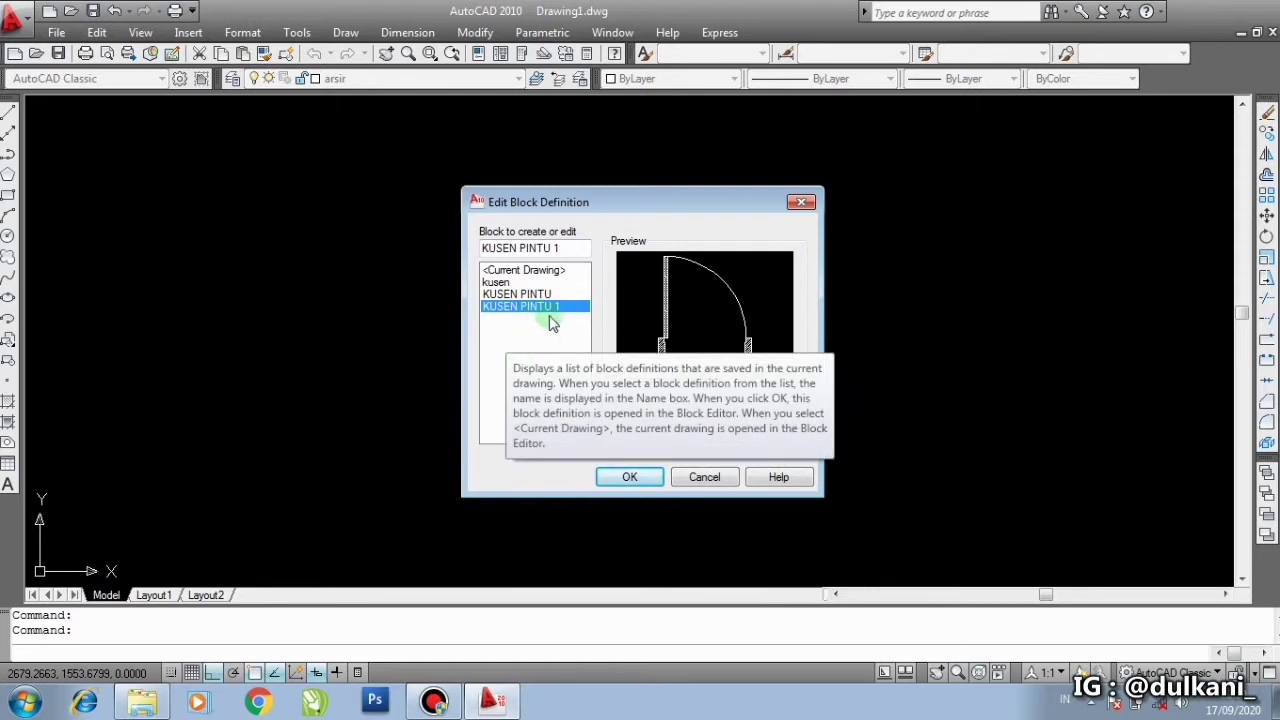
{"action": "left_click", "coordinate": [629, 480]}
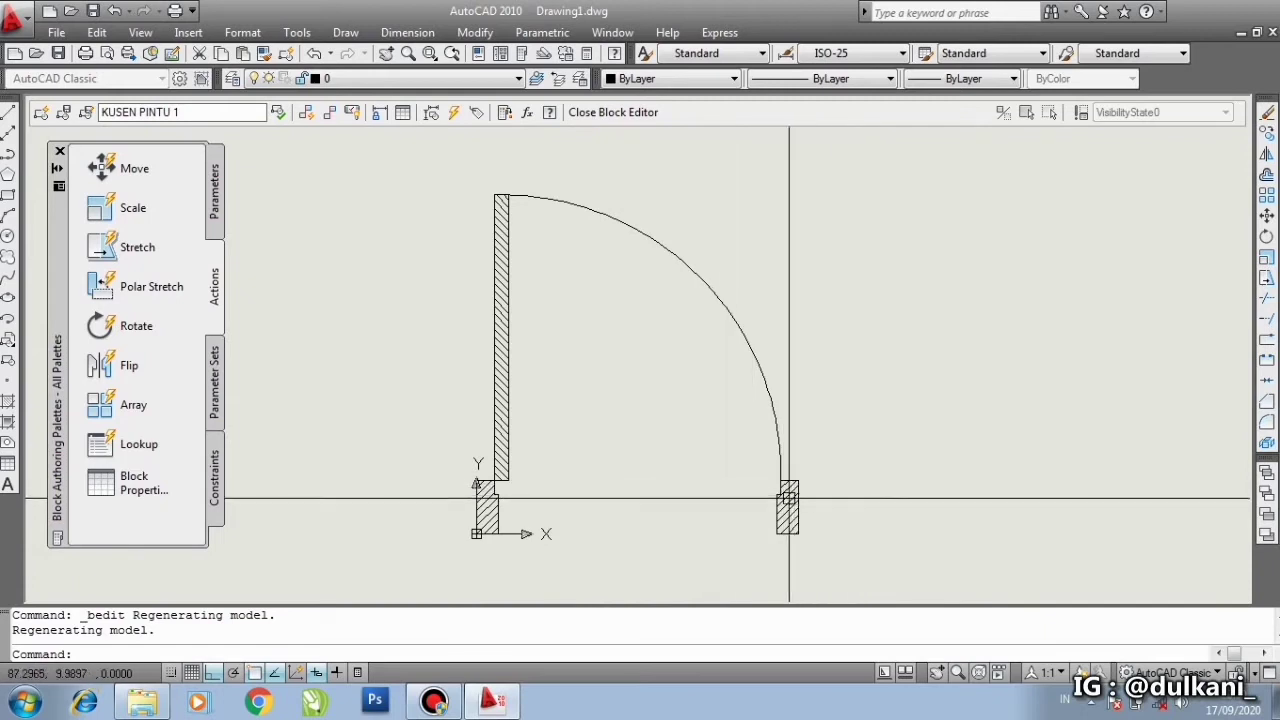
Step: Add a linear parameter across the 80-unit opening between the jambs' inner upper corners, with its label below the door
{"action": "left_click", "coordinate": [214, 195]}
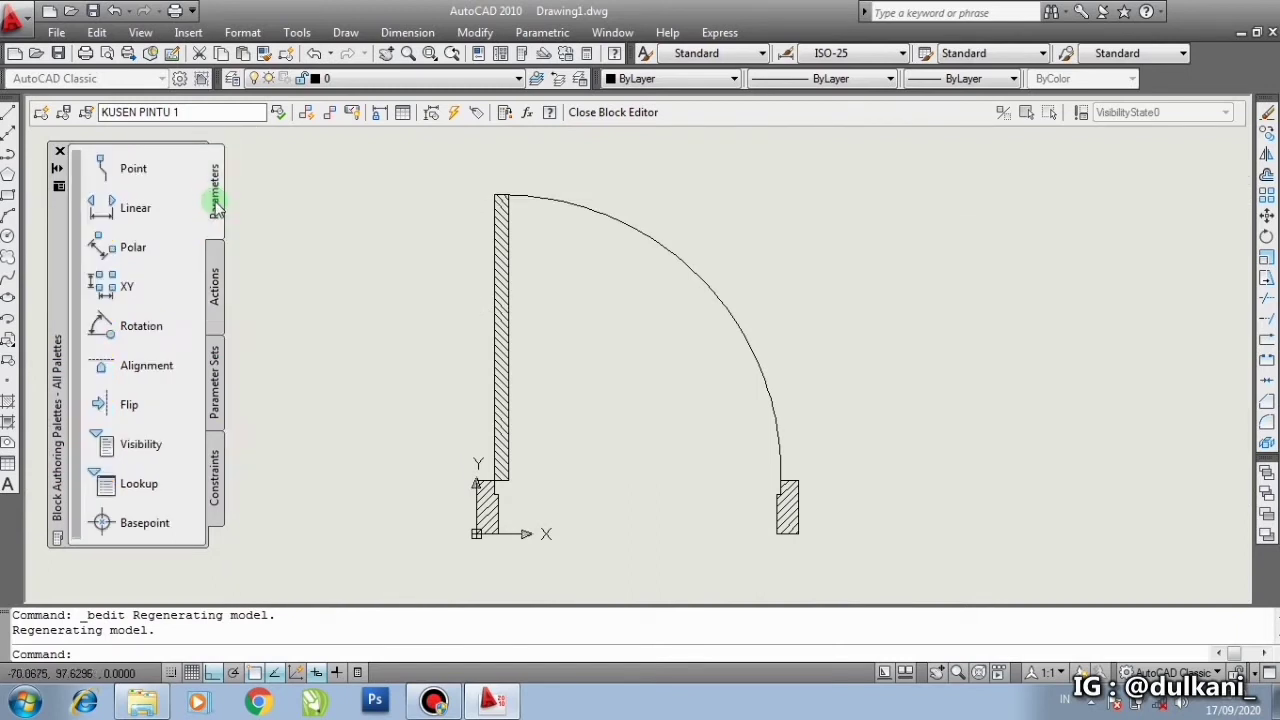
{"action": "left_click", "coordinate": [115, 212]}
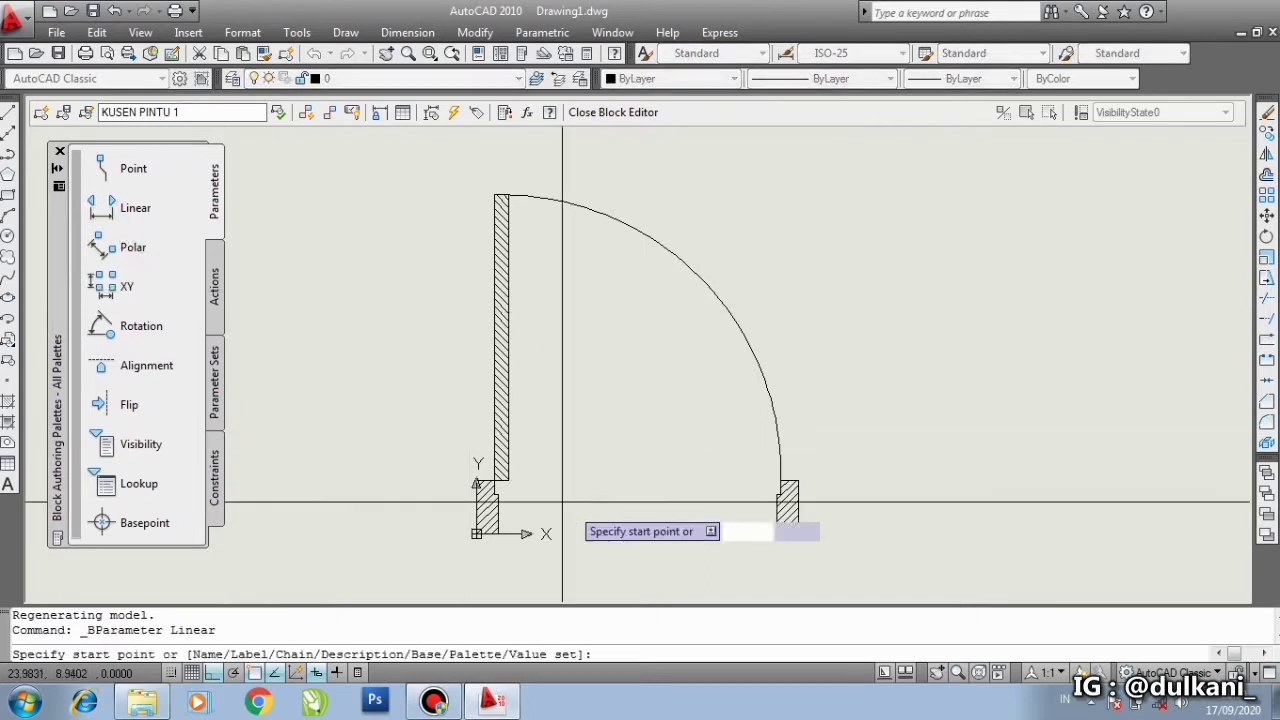
{"action": "scroll", "coordinate": [563, 531], "scroll_direction": "up", "scroll_amount": 3}
{"action": "scroll", "coordinate": [378, 421], "scroll_direction": "up", "scroll_amount": 1}
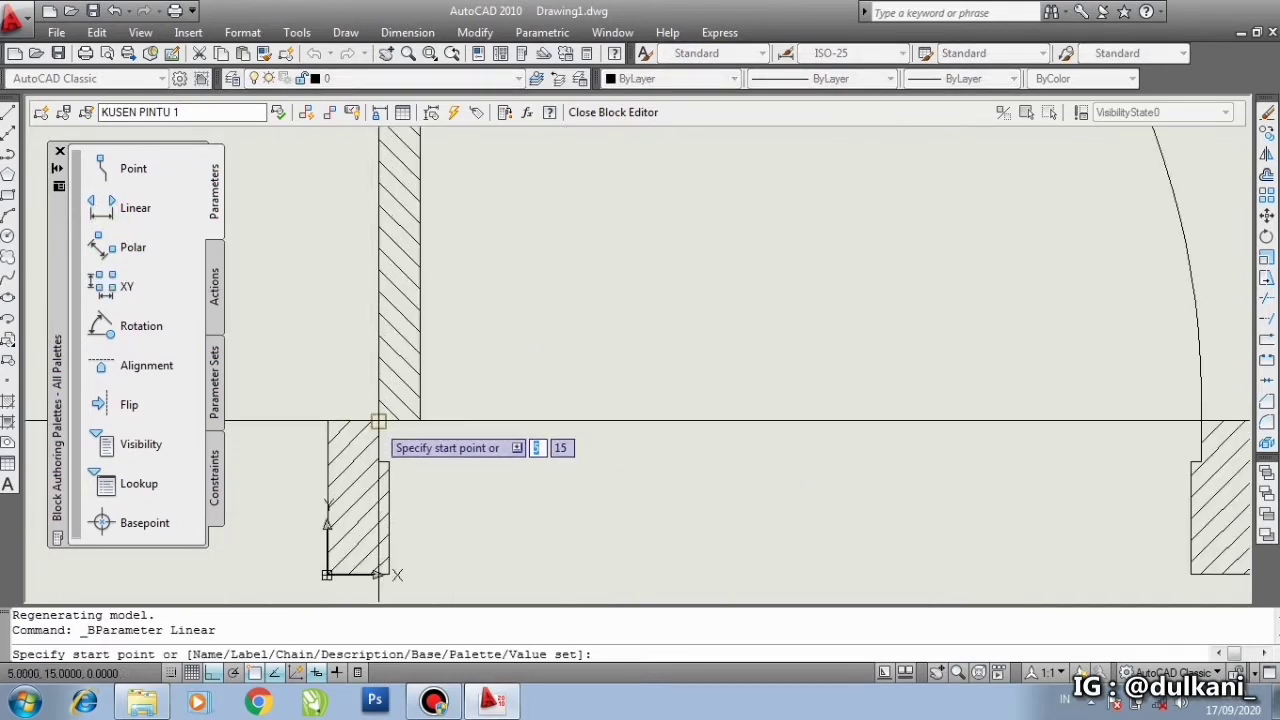
{"action": "left_click", "coordinate": [378, 421]}
{"action": "scroll", "coordinate": [378, 421], "scroll_direction": "down", "scroll_amount": 3}
{"action": "scroll", "coordinate": [715, 437], "scroll_direction": "up", "scroll_amount": 3}
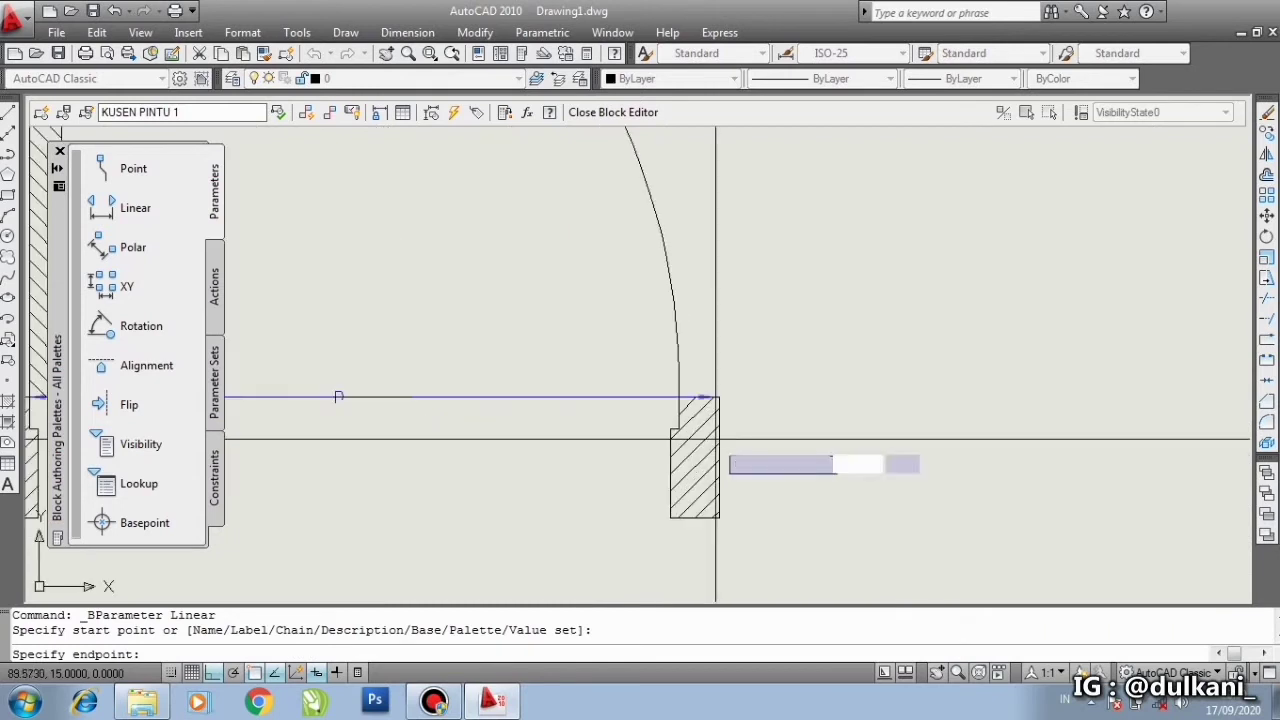
{"action": "left_click", "coordinate": [678, 397]}
{"action": "scroll", "coordinate": [715, 389], "scroll_direction": "down", "scroll_amount": 3}
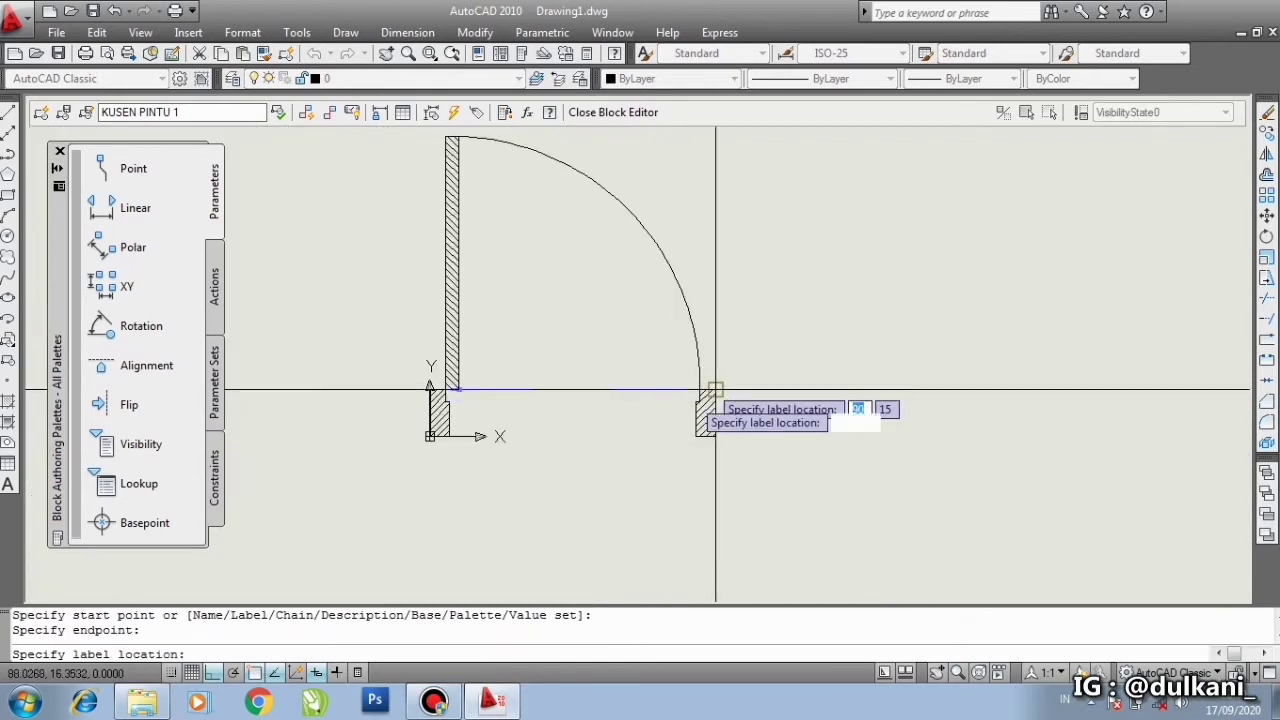
{"action": "left_click", "coordinate": [568, 483]}
{"action": "middle_click_drag", "start_coordinate": [600, 385], "coordinate": [703, 415]}
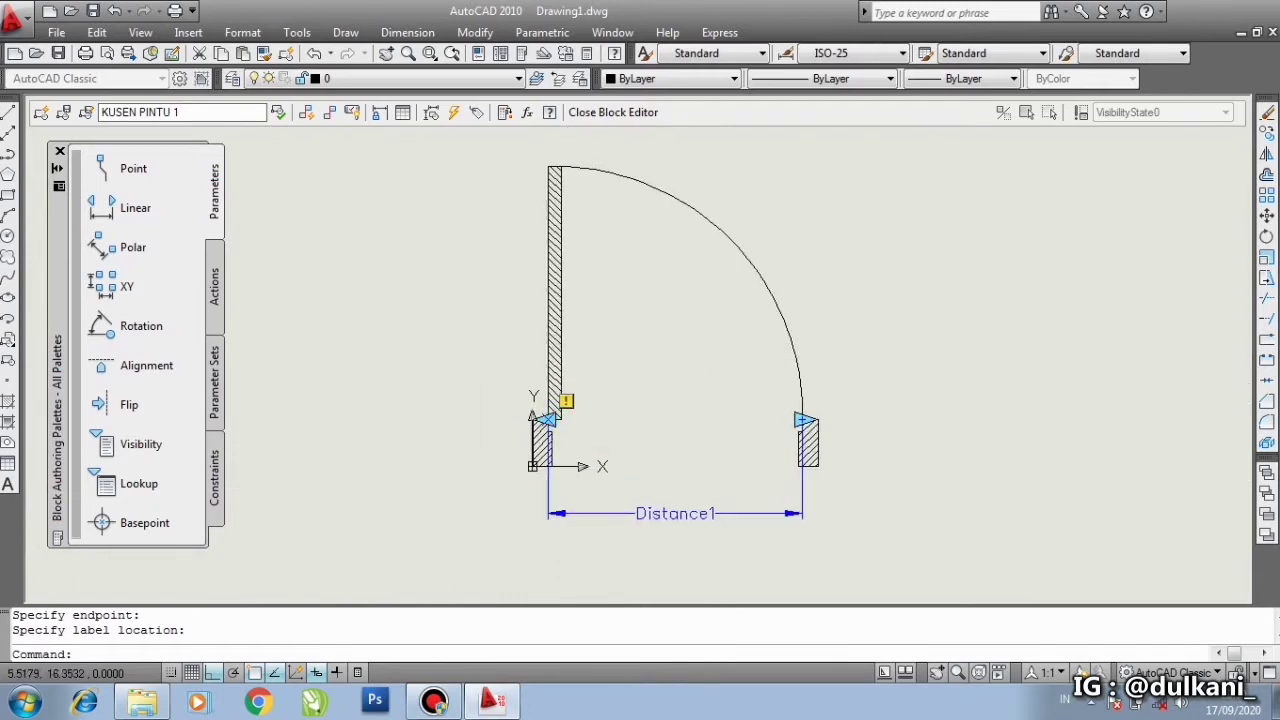
Step: Set the linear parameter's Number of Grips to 1 in its properties and deselect it
{"action": "scroll", "coordinate": [548, 417], "scroll_direction": "up", "scroll_amount": 2}
{"action": "scroll", "coordinate": [544, 420], "scroll_direction": "down", "scroll_amount": 2}
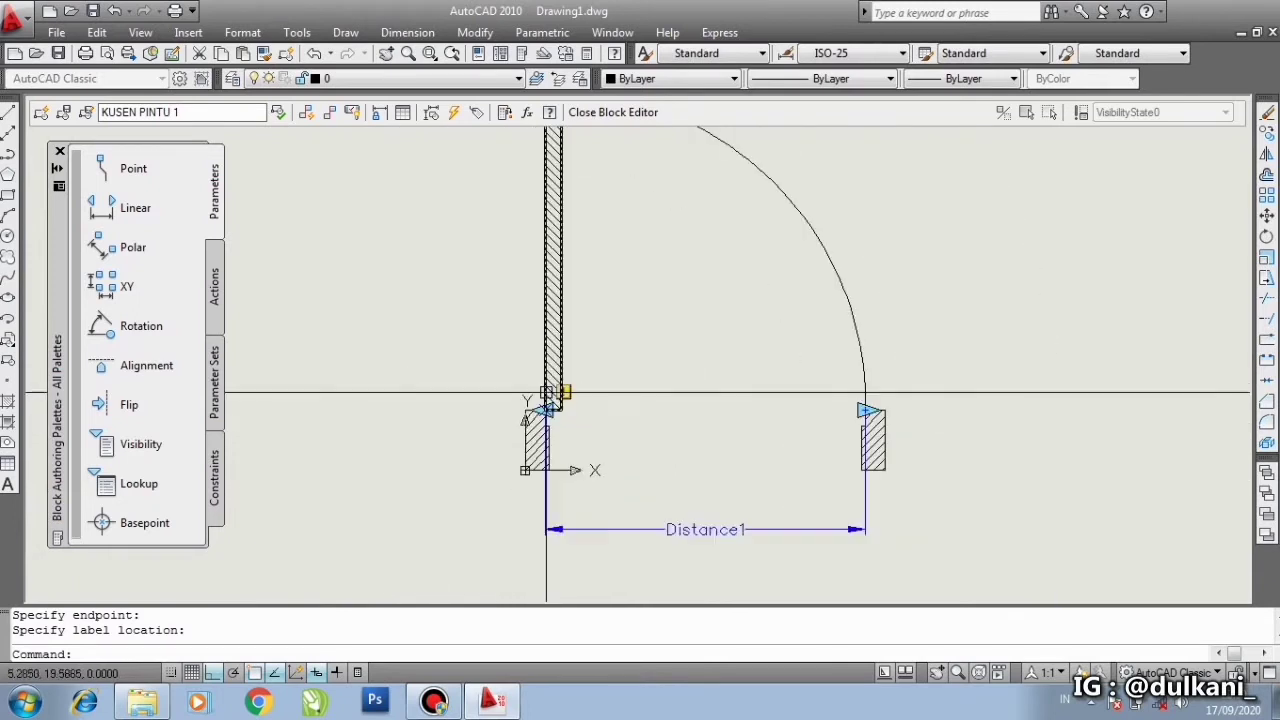
{"action": "scroll", "coordinate": [540, 416], "scroll_direction": "up", "scroll_amount": 3}
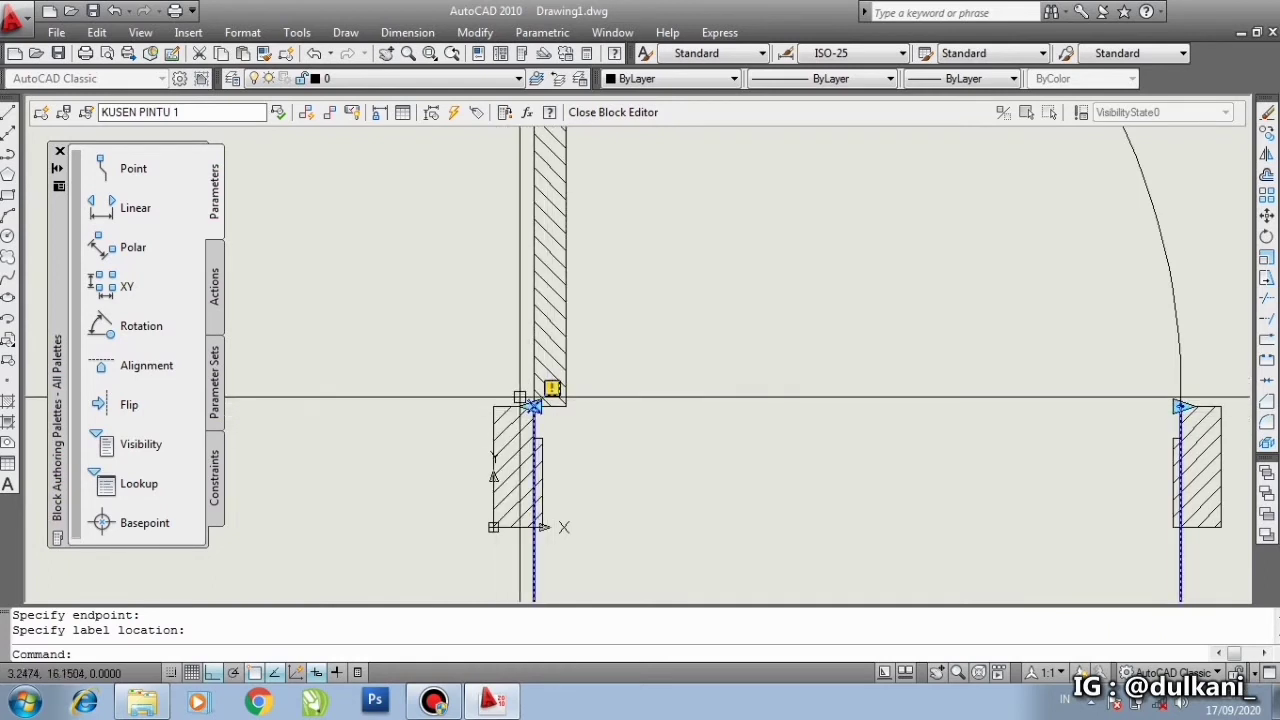
{"action": "scroll", "coordinate": [535, 400], "scroll_direction": "down", "scroll_amount": 2}
{"action": "left_click", "coordinate": [744, 557]}
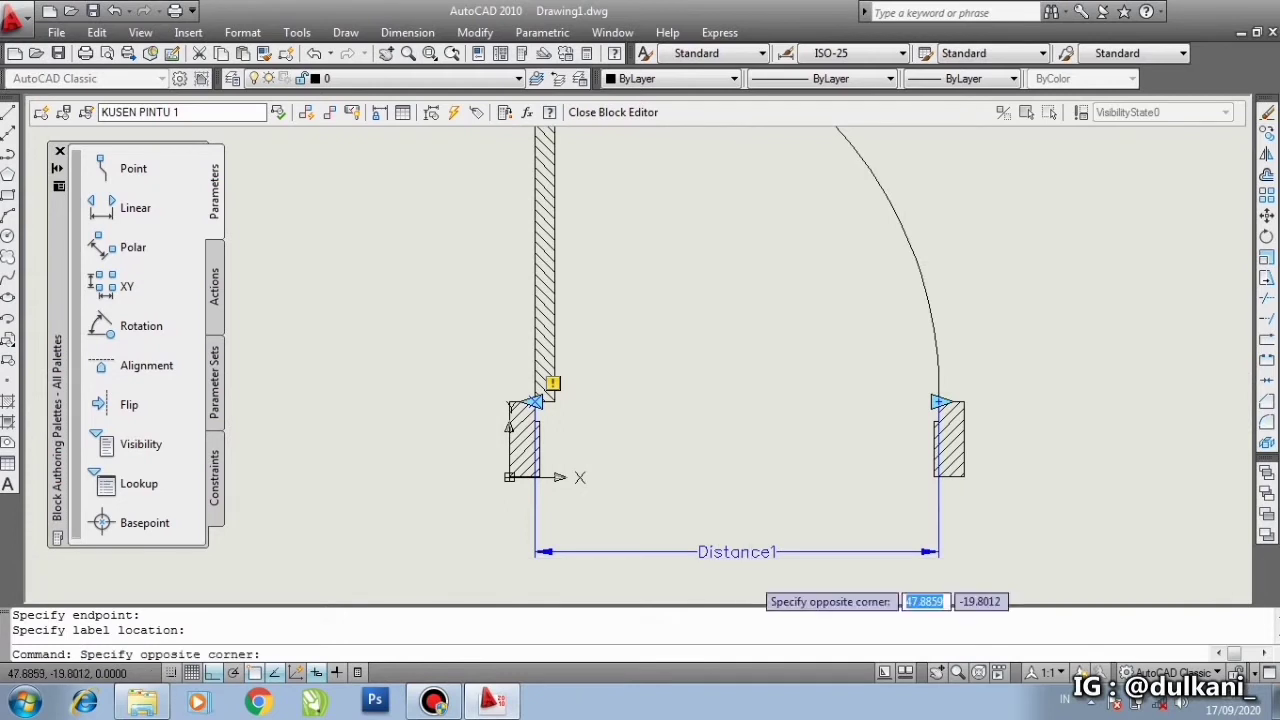
{"action": "left_click", "coordinate": [752, 585]}
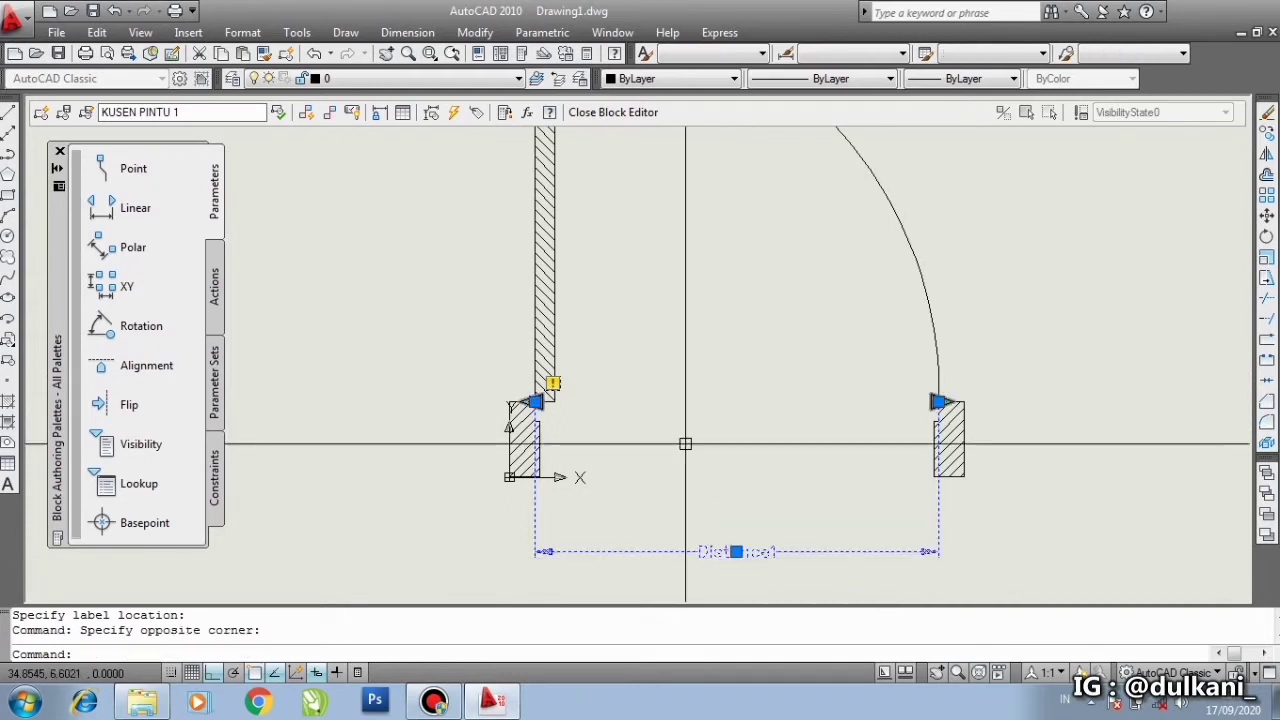
{"action": "right_click", "coordinate": [778, 303]}
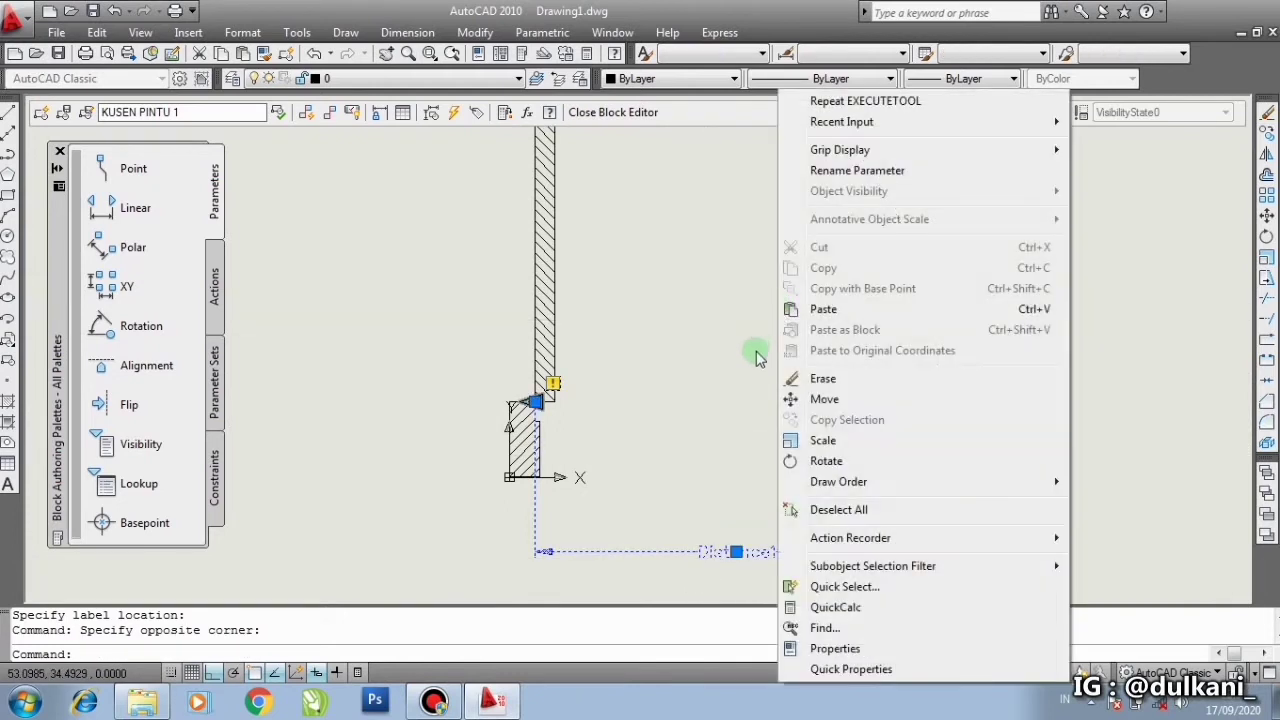
{"action": "left_click", "coordinate": [836, 649]}
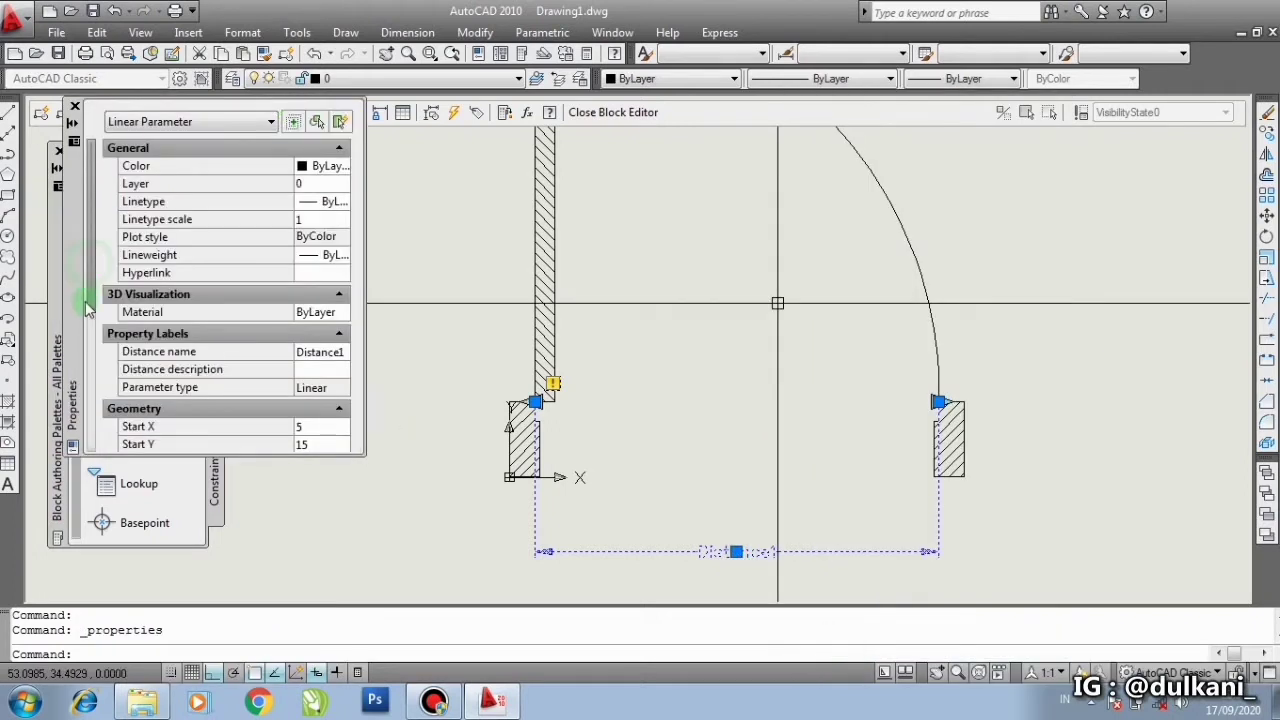
{"action": "left_click_drag", "start_coordinate": [86, 309], "coordinate": [100, 402]}
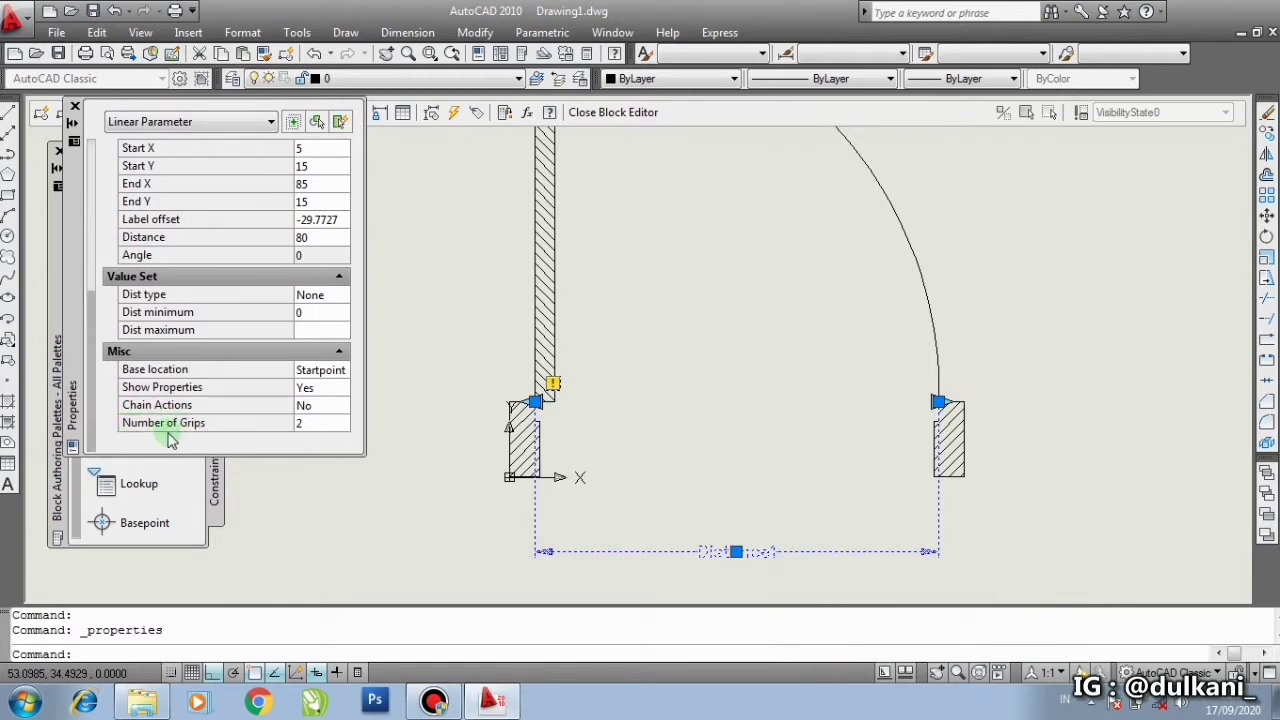
{"action": "left_click", "coordinate": [318, 432]}
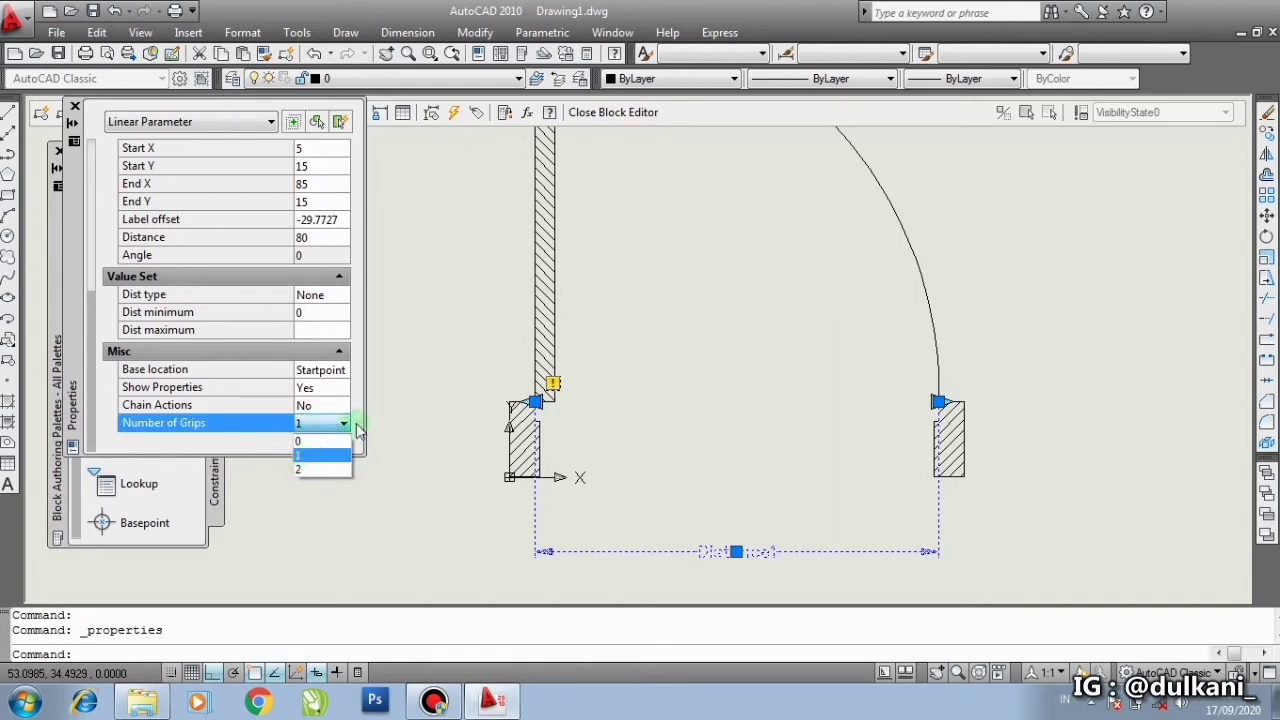
{"action": "left_click", "coordinate": [76, 107]}
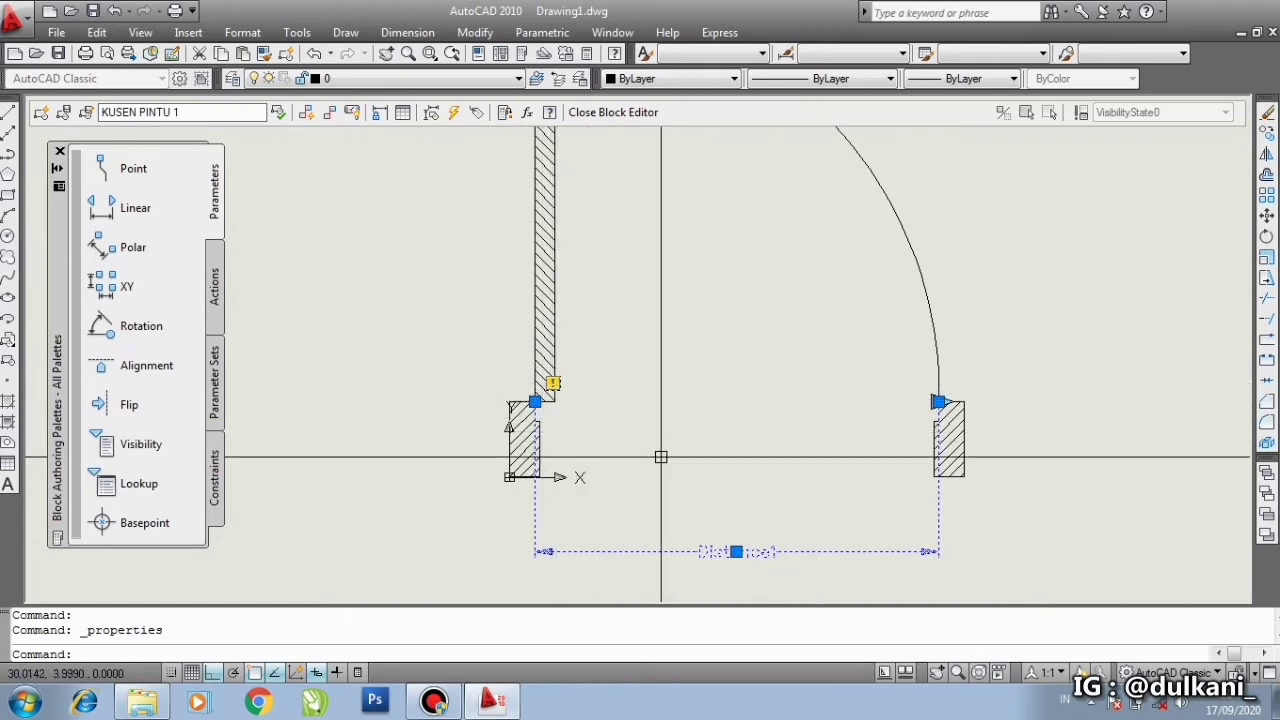
{"action": "scroll", "coordinate": [523, 383], "scroll_direction": "up", "scroll_amount": 2}
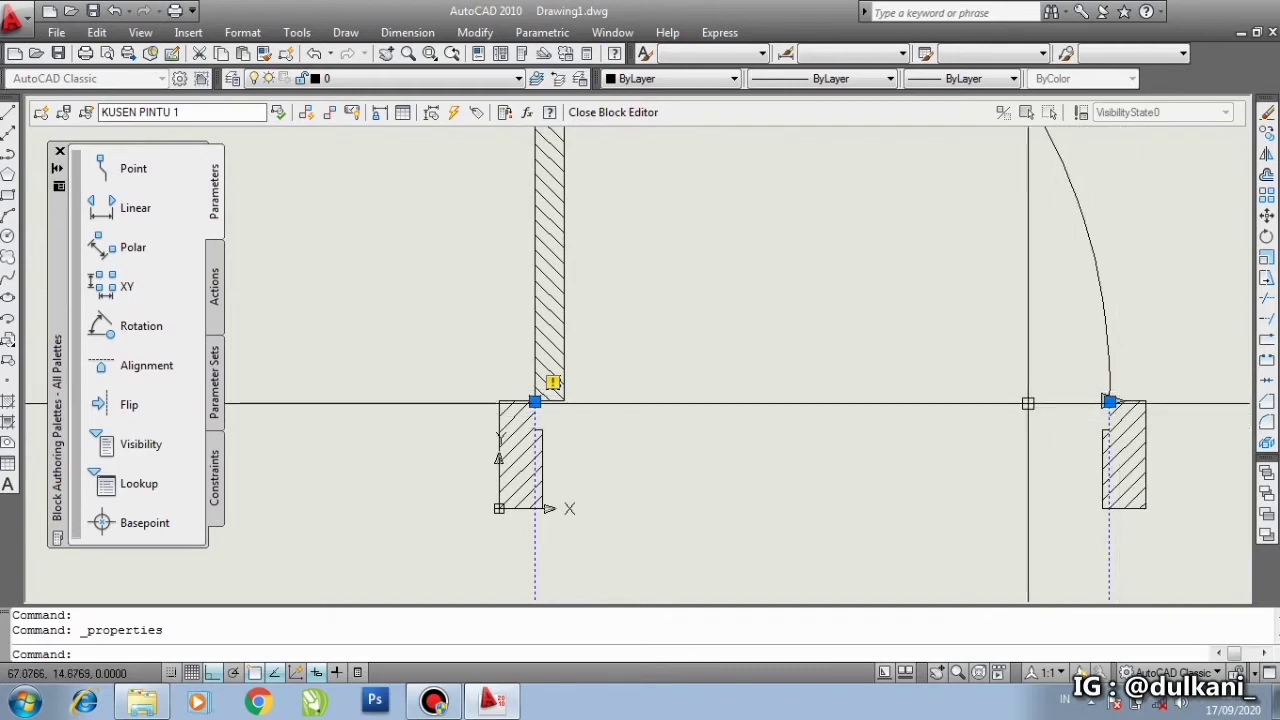
{"action": "scroll", "coordinate": [522, 396], "scroll_direction": "down", "scroll_amount": 2}
{"action": "scroll", "coordinate": [522, 396], "scroll_direction": "down", "scroll_amount": 2}
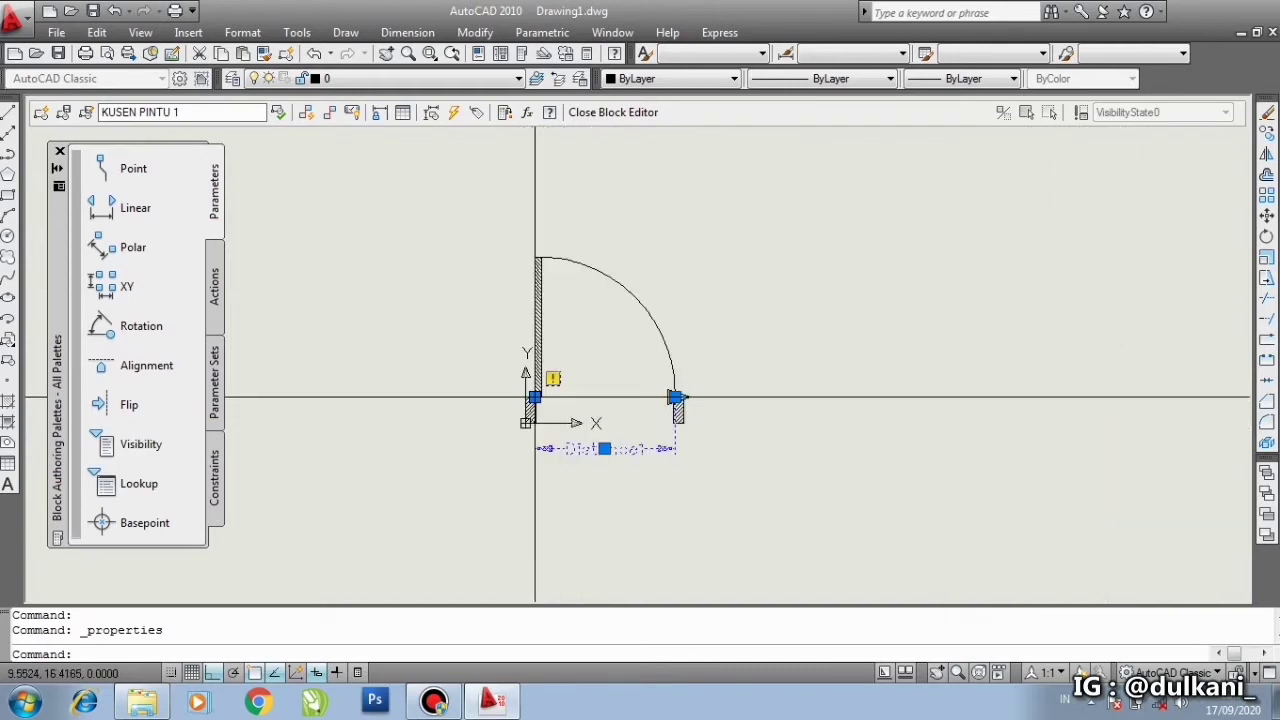
{"action": "key", "text": "Escape"}
{"action": "scroll", "coordinate": [617, 379], "scroll_direction": "up", "scroll_amount": 1}
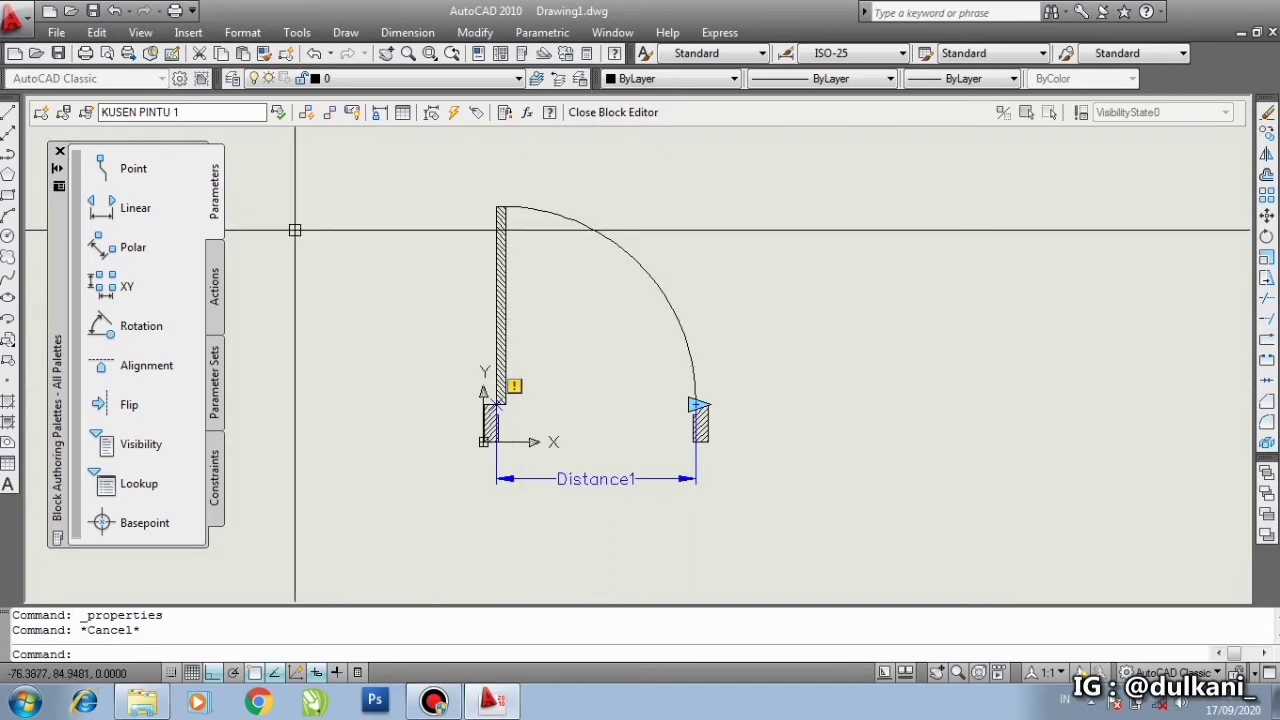
Step: Start a Stretch action on the linear parameter, tie it to the grip-end point and draw the stretch frame around the right jamb
{"action": "left_click", "coordinate": [216, 295]}
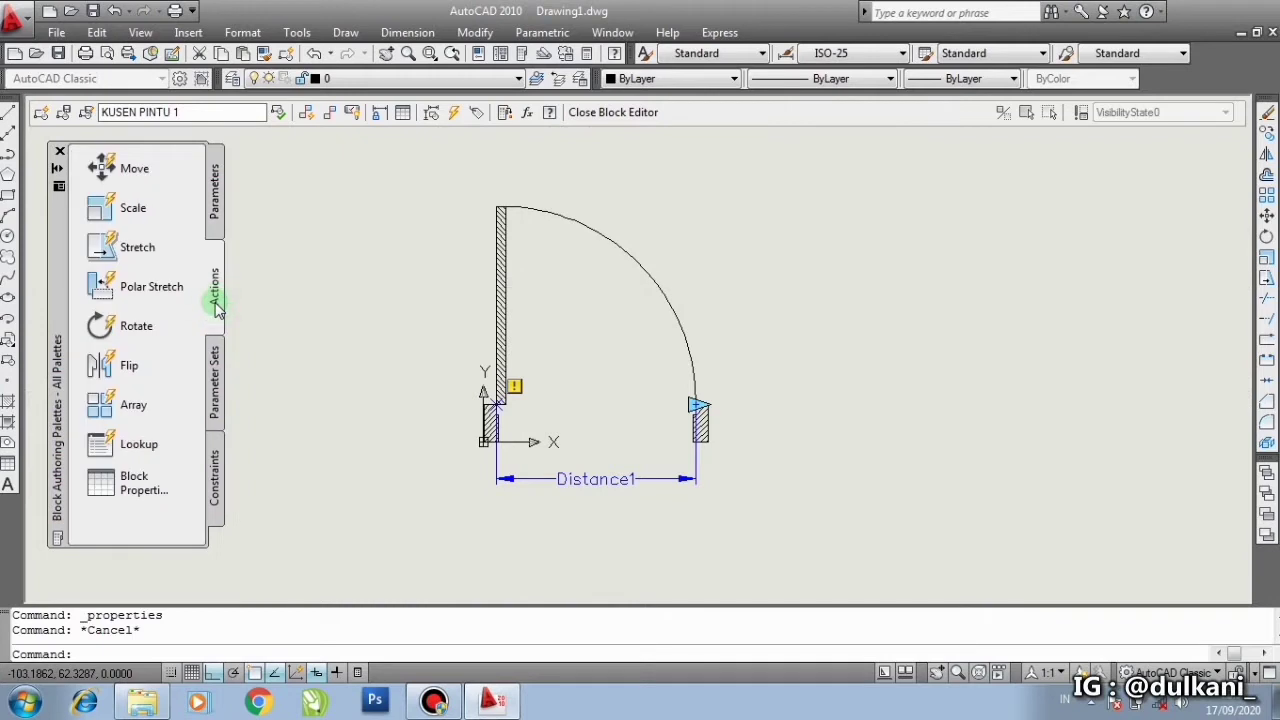
{"action": "left_click", "coordinate": [163, 255]}
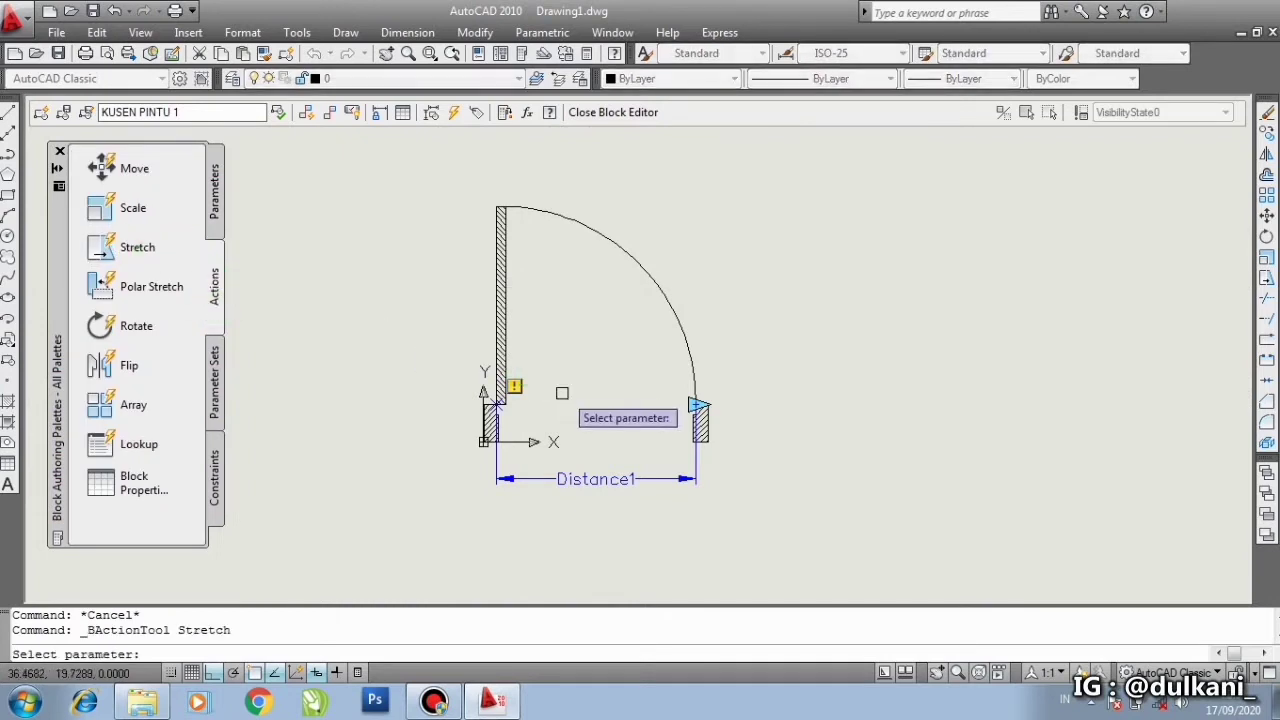
{"action": "scroll", "coordinate": [584, 444], "scroll_direction": "up", "scroll_amount": 2}
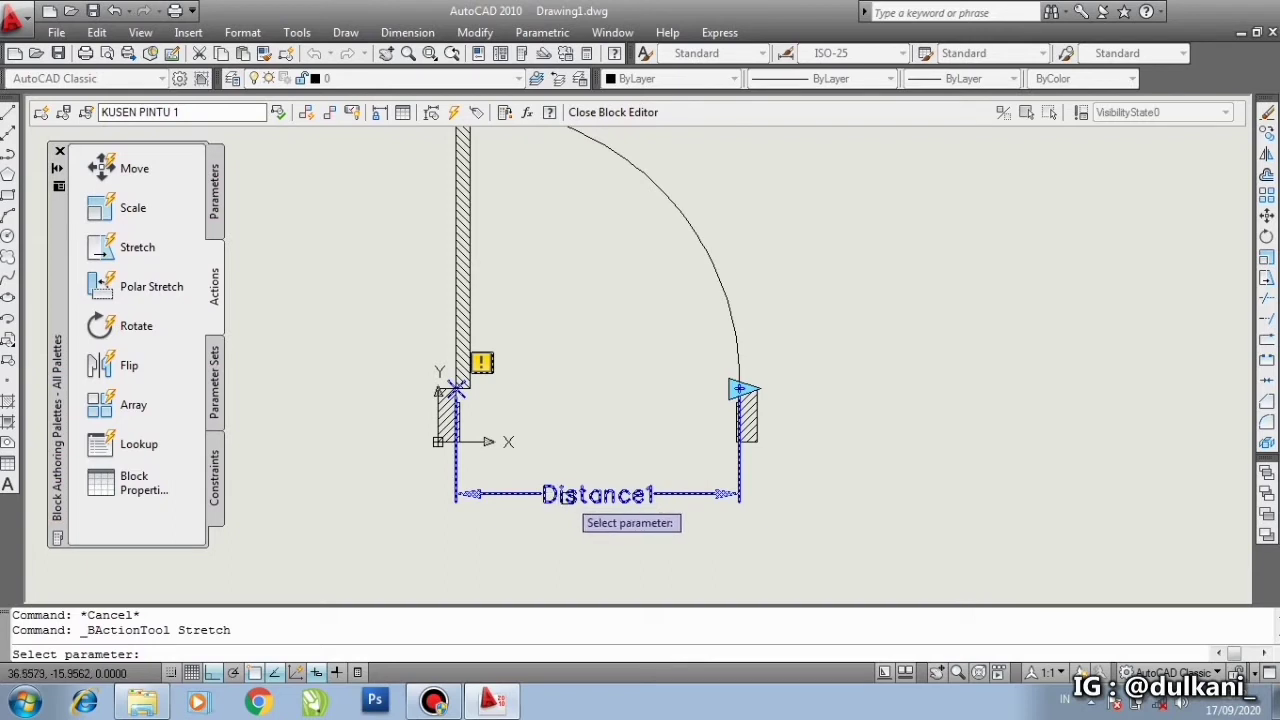
{"action": "left_click", "coordinate": [588, 495]}
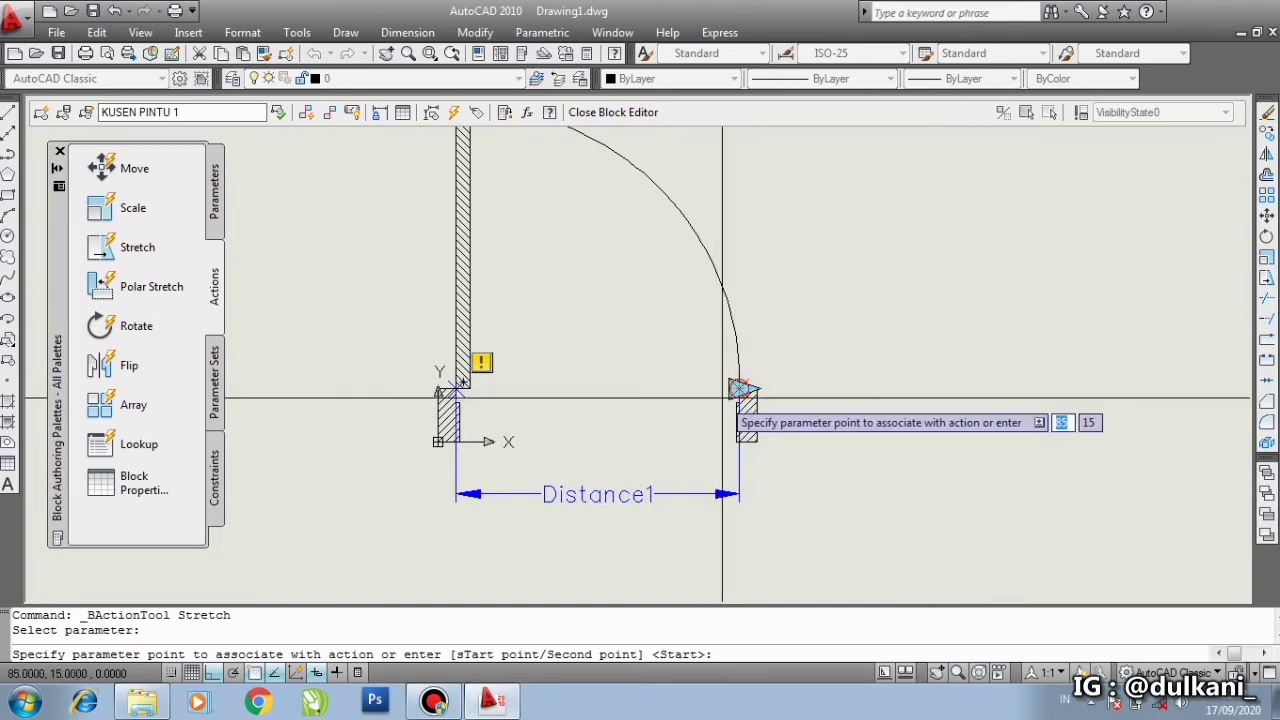
{"action": "left_click", "coordinate": [740, 389]}
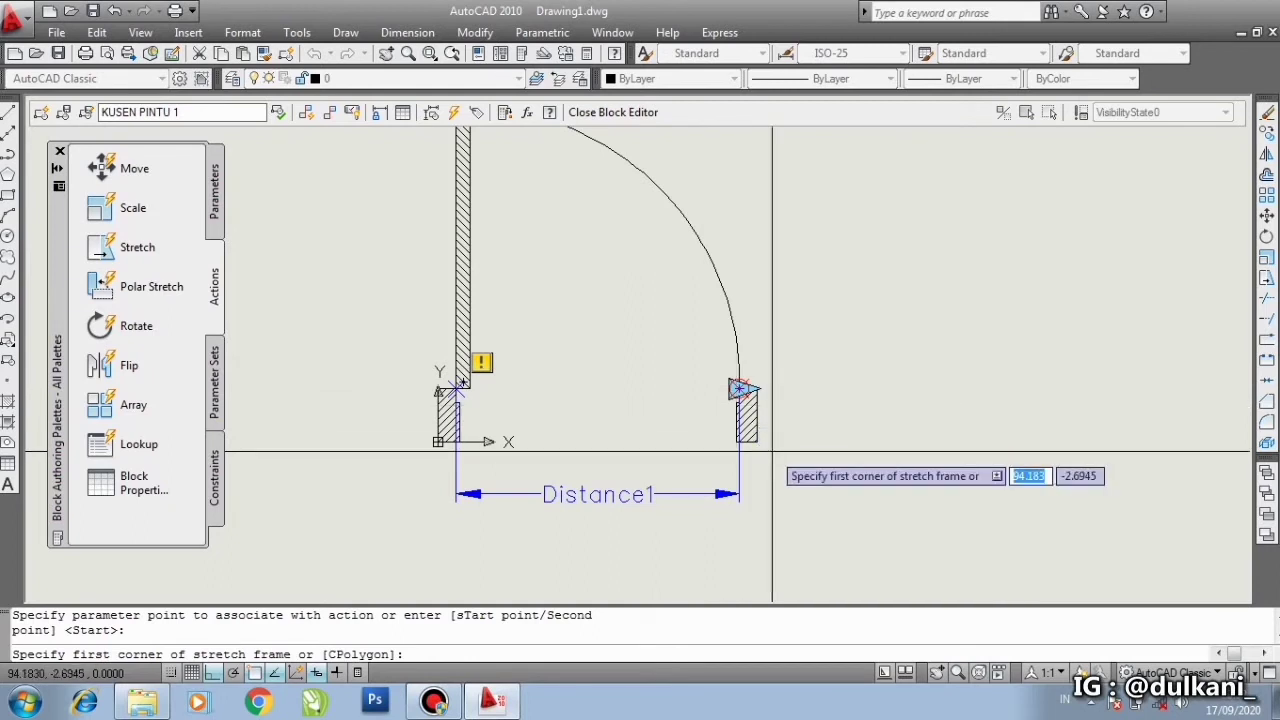
{"action": "left_click", "coordinate": [706, 372]}
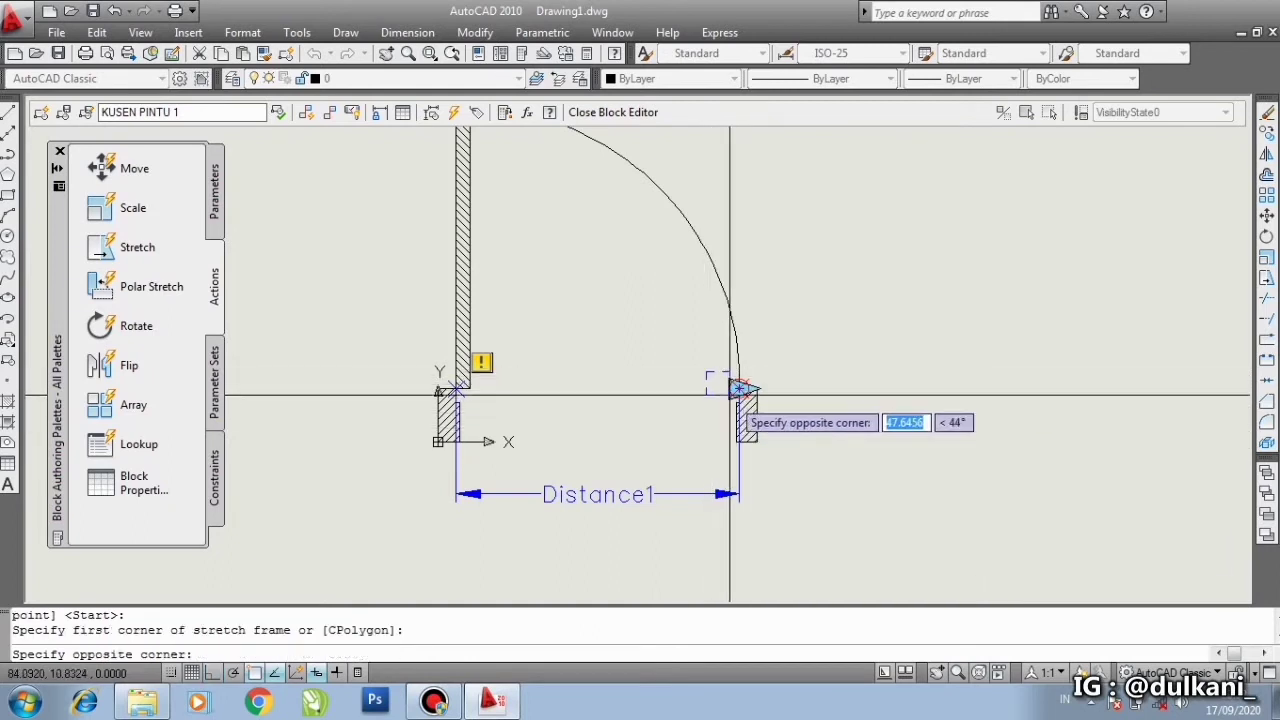
{"action": "left_click", "coordinate": [798, 467]}
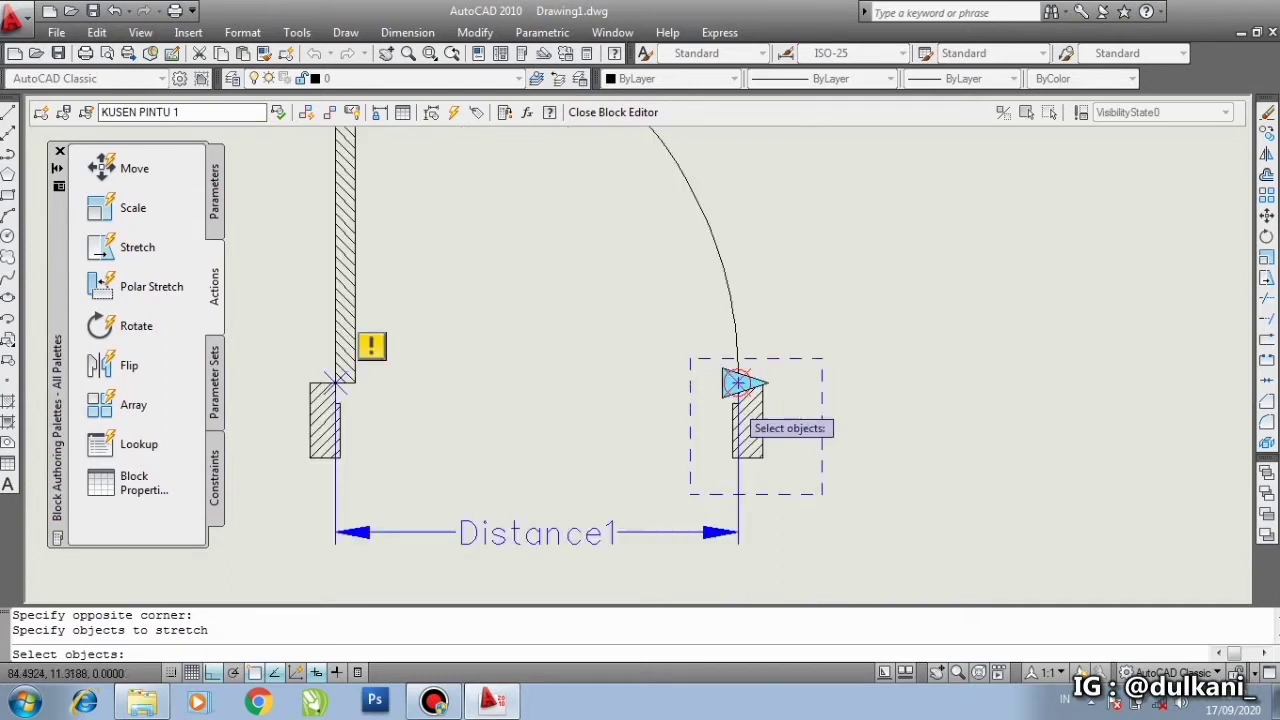
Step: Select the right jamb's objects inside the frame, without the swing arc, as the objects to stretch and finish the action
{"action": "scroll", "coordinate": [742, 398], "scroll_direction": "up", "scroll_amount": 1}
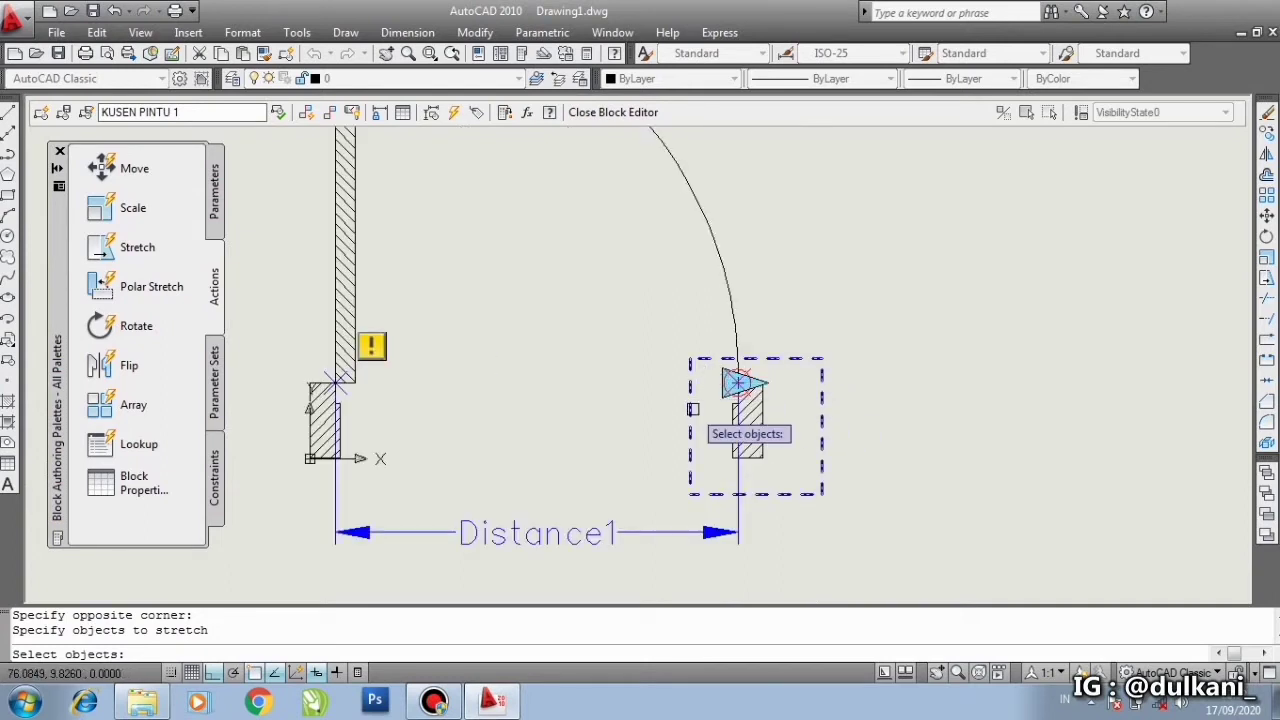
{"action": "scroll", "coordinate": [737, 382], "scroll_direction": "up", "scroll_amount": 1}
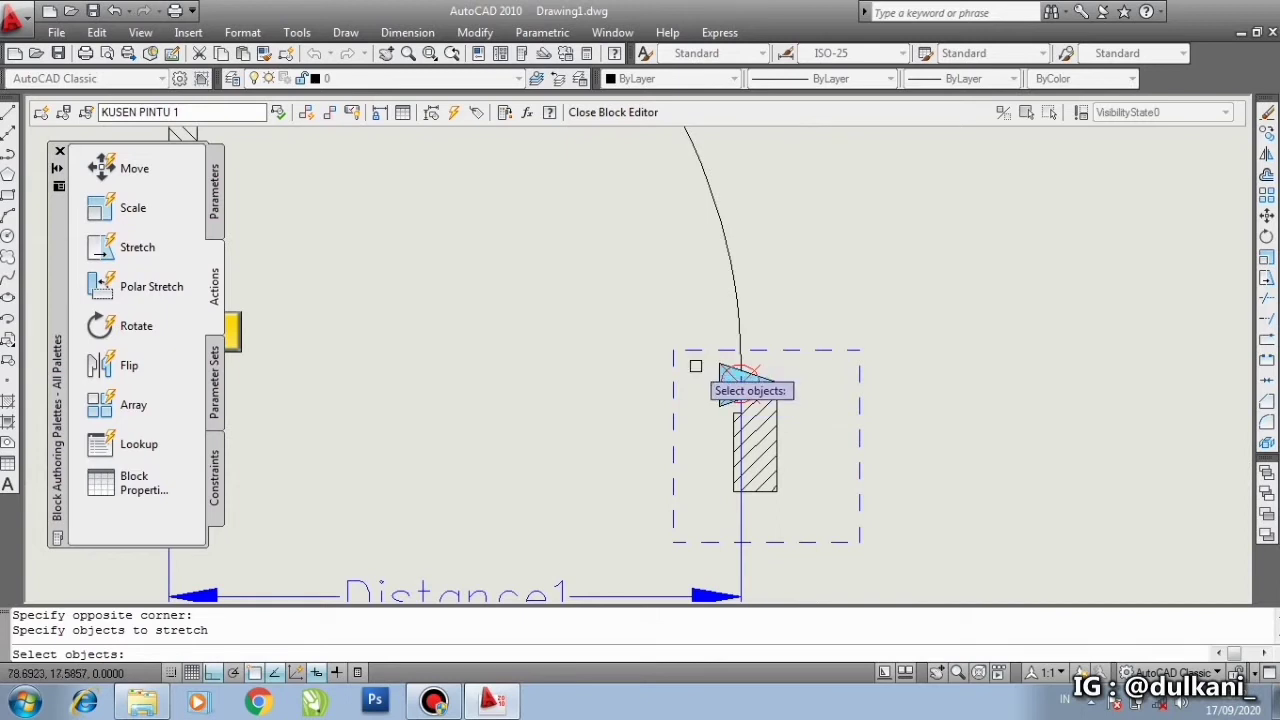
{"action": "left_click", "coordinate": [696, 366]}
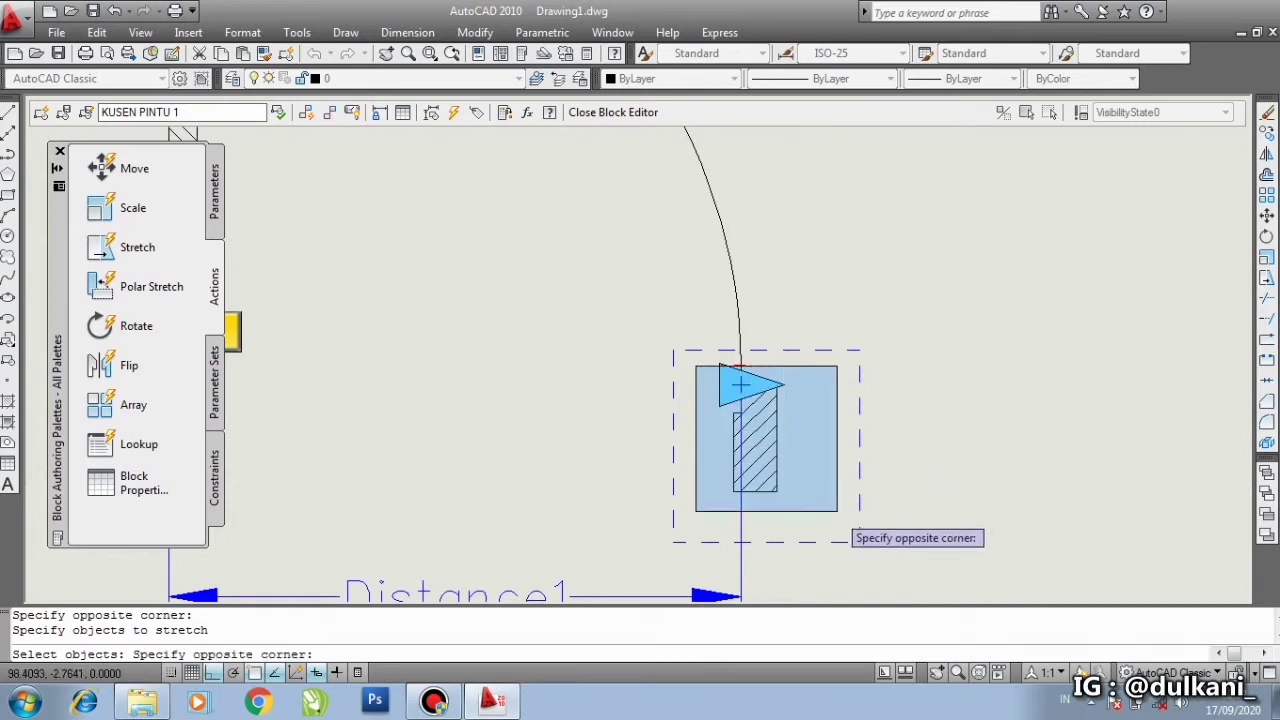
{"action": "left_click", "coordinate": [843, 519]}
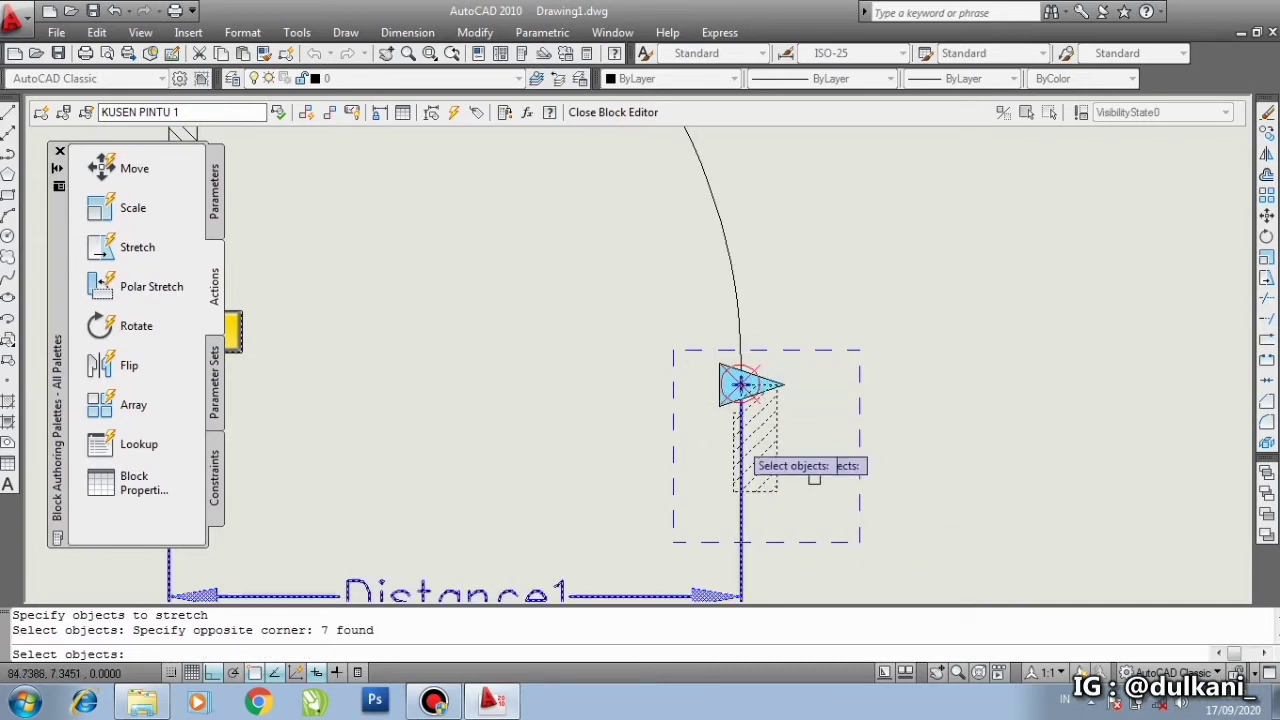
{"action": "scroll", "coordinate": [771, 436], "scroll_direction": "down", "scroll_amount": 1}
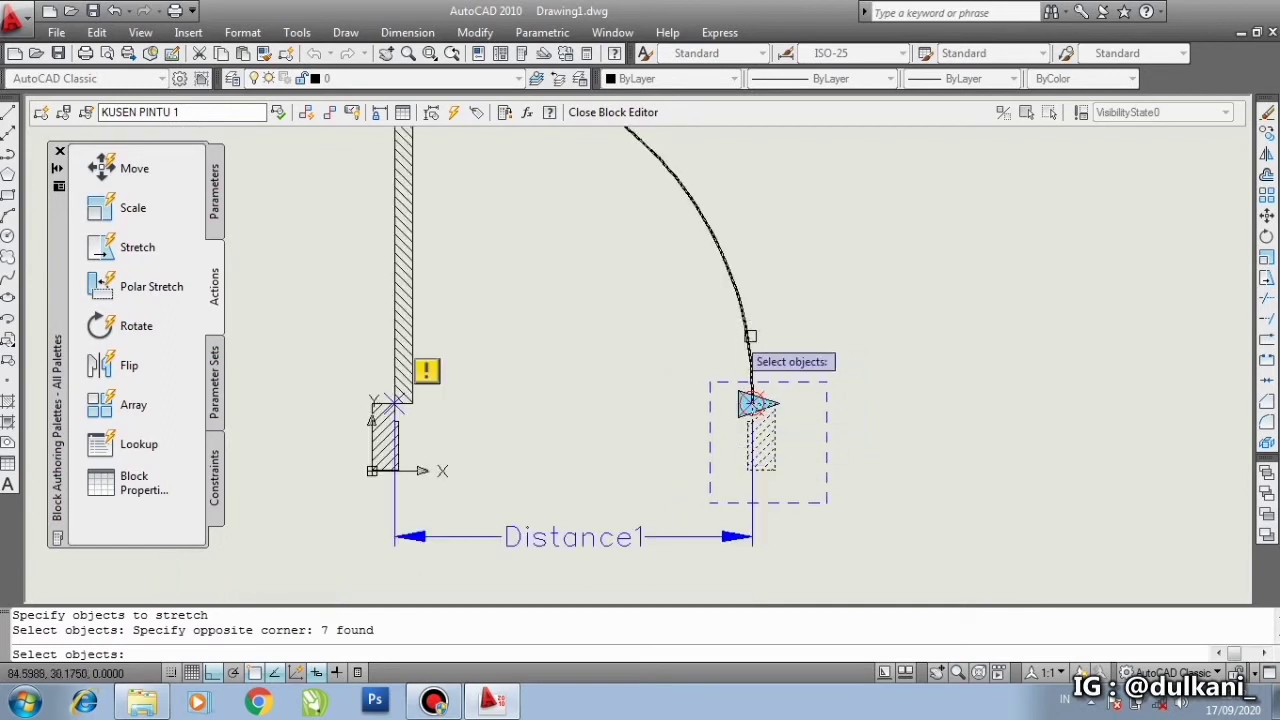
{"action": "scroll", "coordinate": [730, 380], "scroll_direction": "up", "scroll_amount": 1}
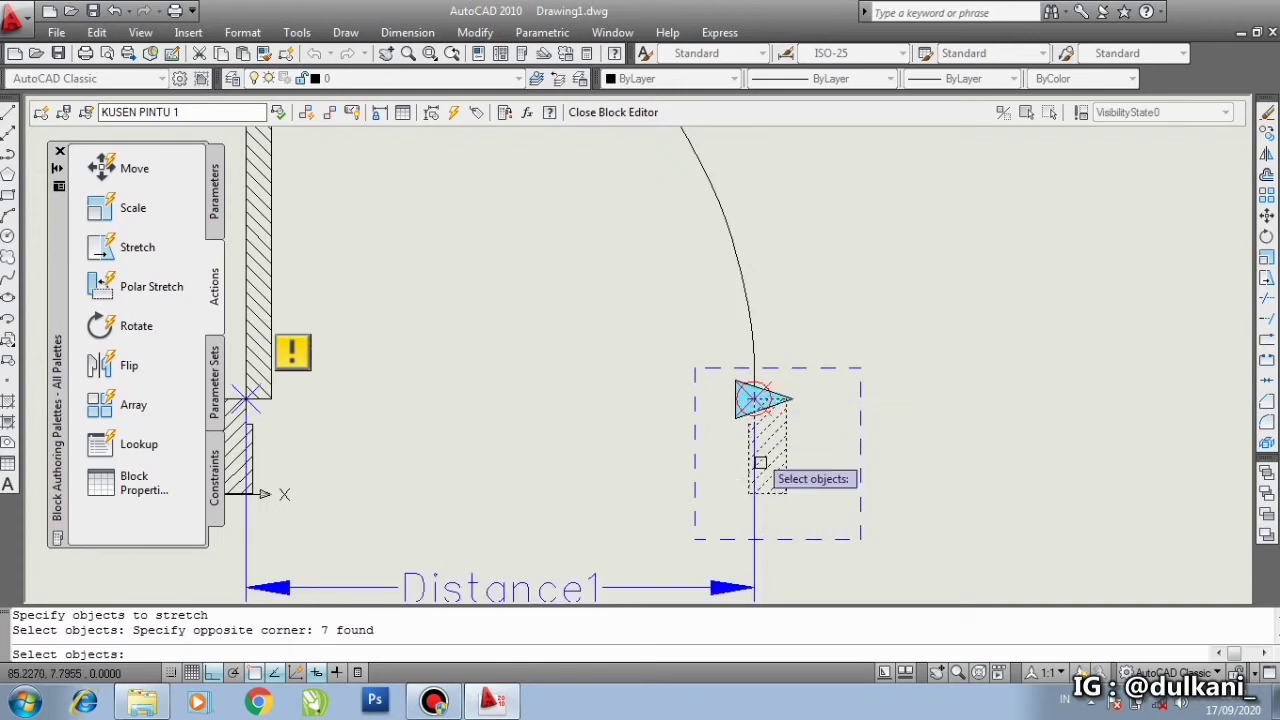
{"action": "scroll", "coordinate": [816, 442], "scroll_direction": "down", "scroll_amount": 1}
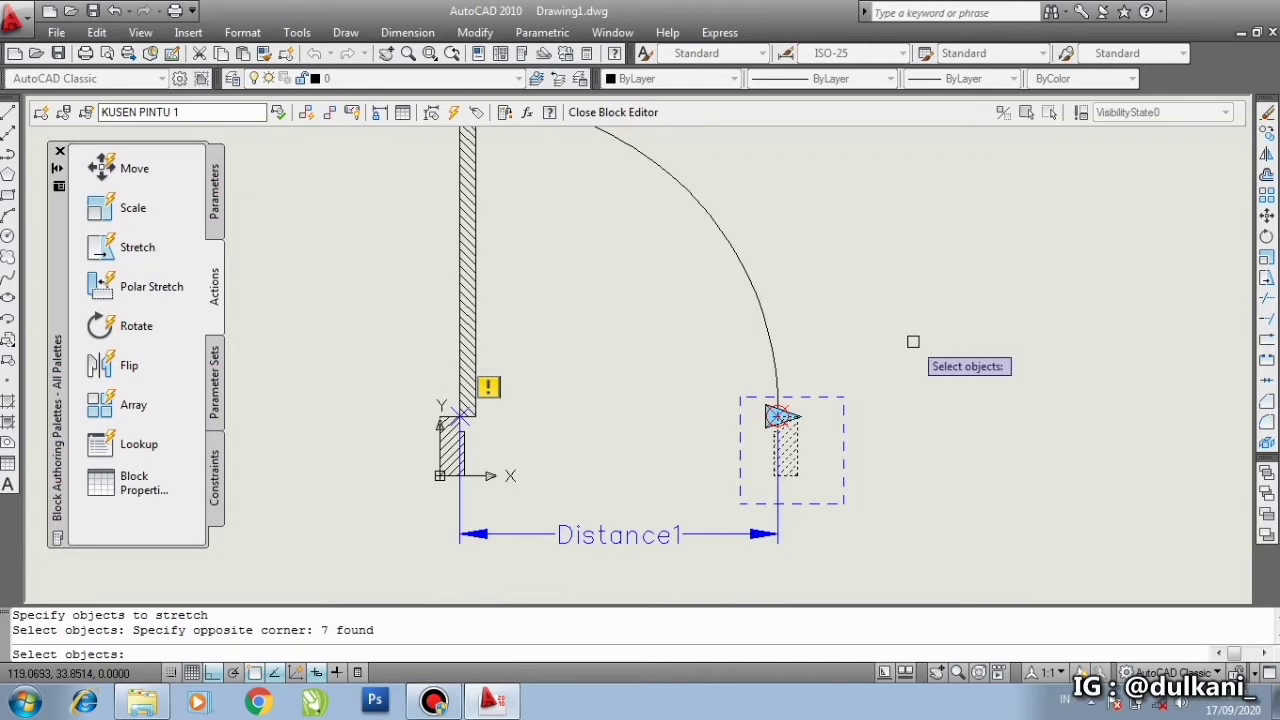
{"action": "key", "text": "Return"}
{"action": "scroll", "coordinate": [908, 337], "scroll_direction": "down", "scroll_amount": 2}
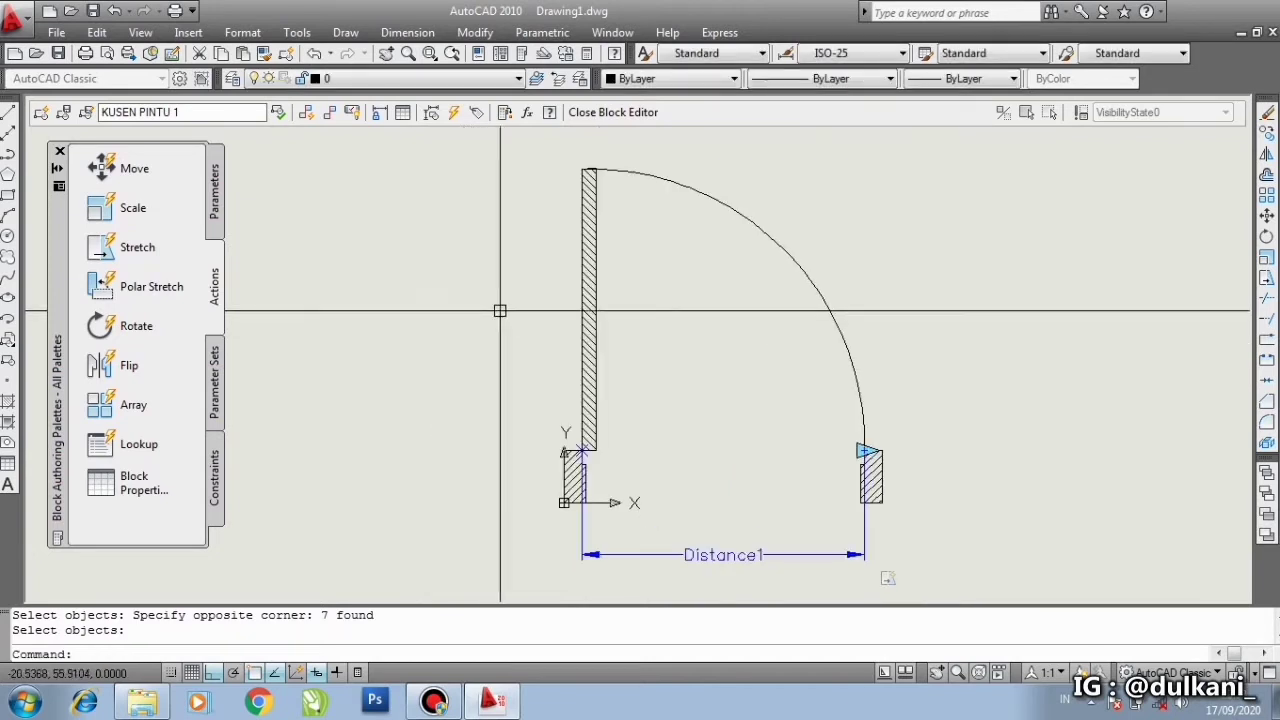
Step: Add a Scale action to the linear parameter with the door's swing arc as its only object
{"action": "scroll", "coordinate": [400, 260], "scroll_direction": "up", "scroll_amount": 1}
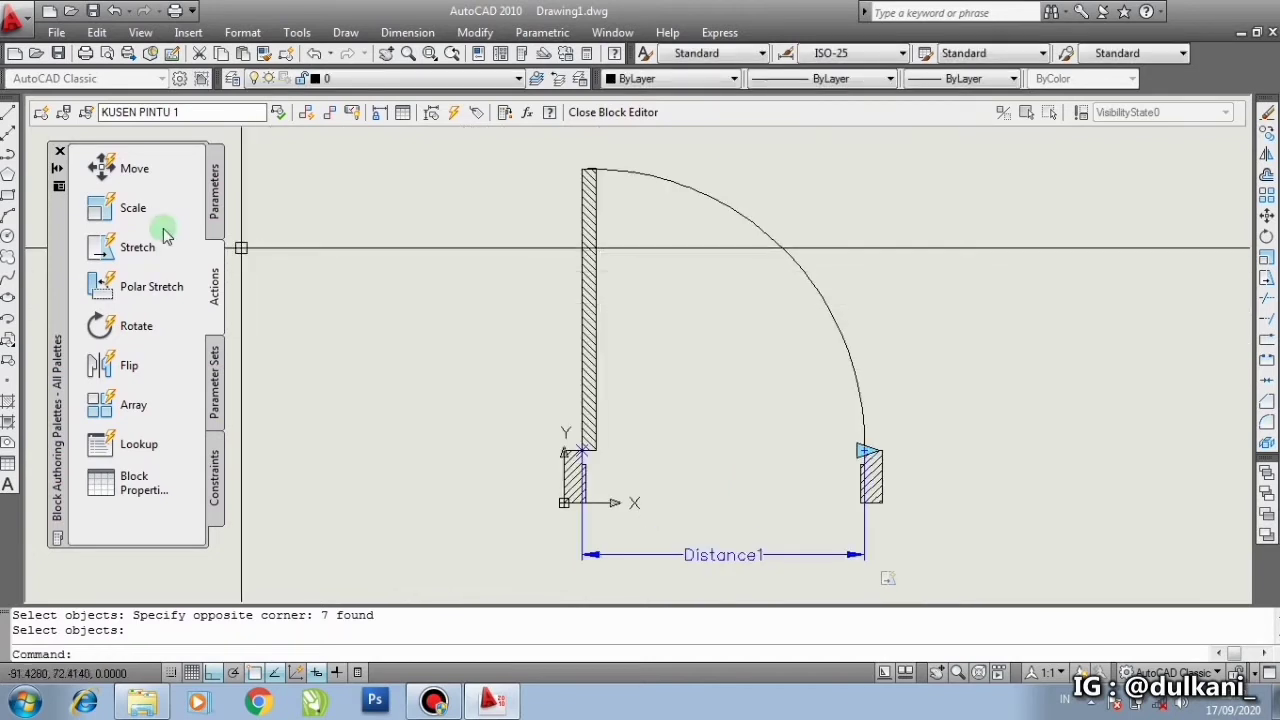
{"action": "left_click", "coordinate": [104, 210]}
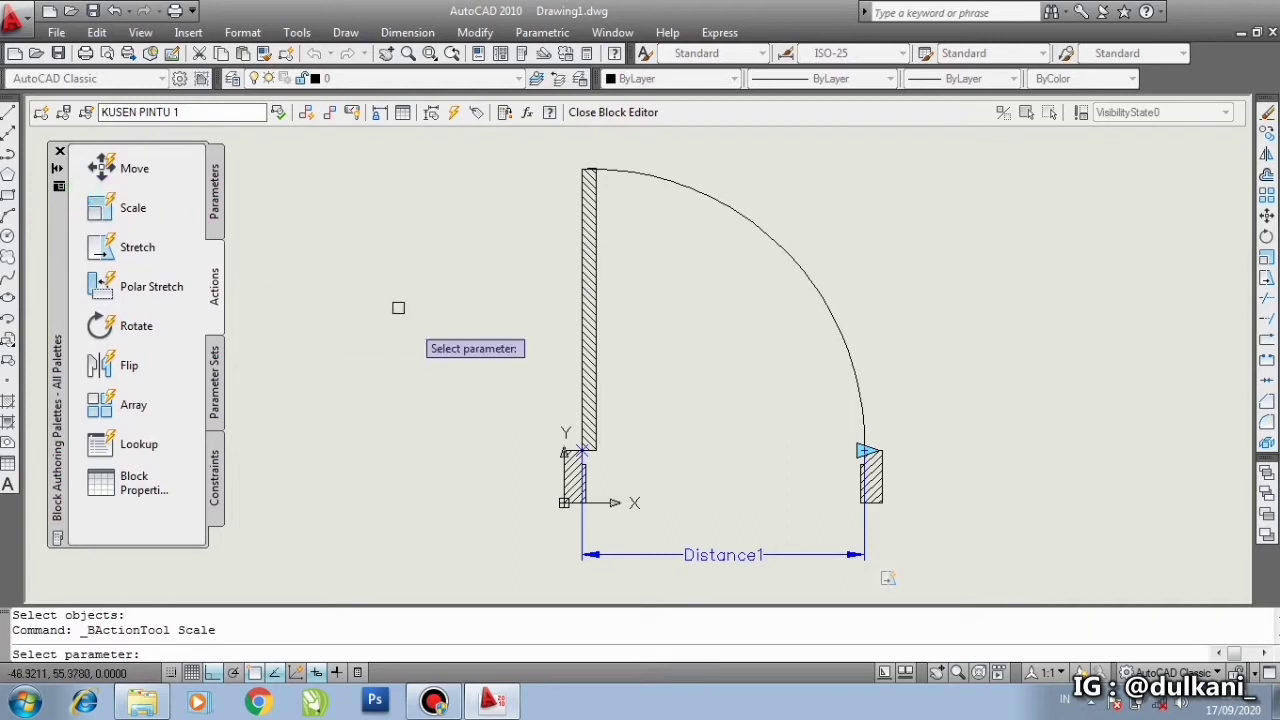
{"action": "left_click", "coordinate": [719, 557]}
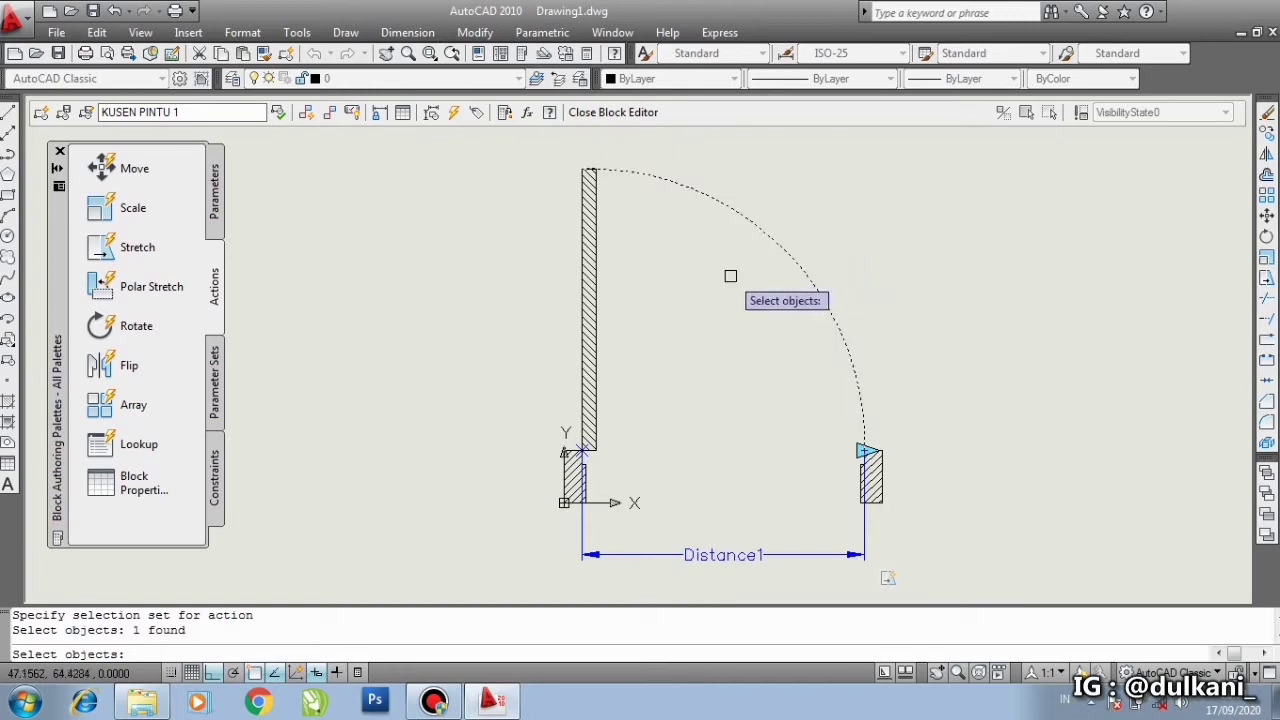
{"action": "key", "text": "Return"}
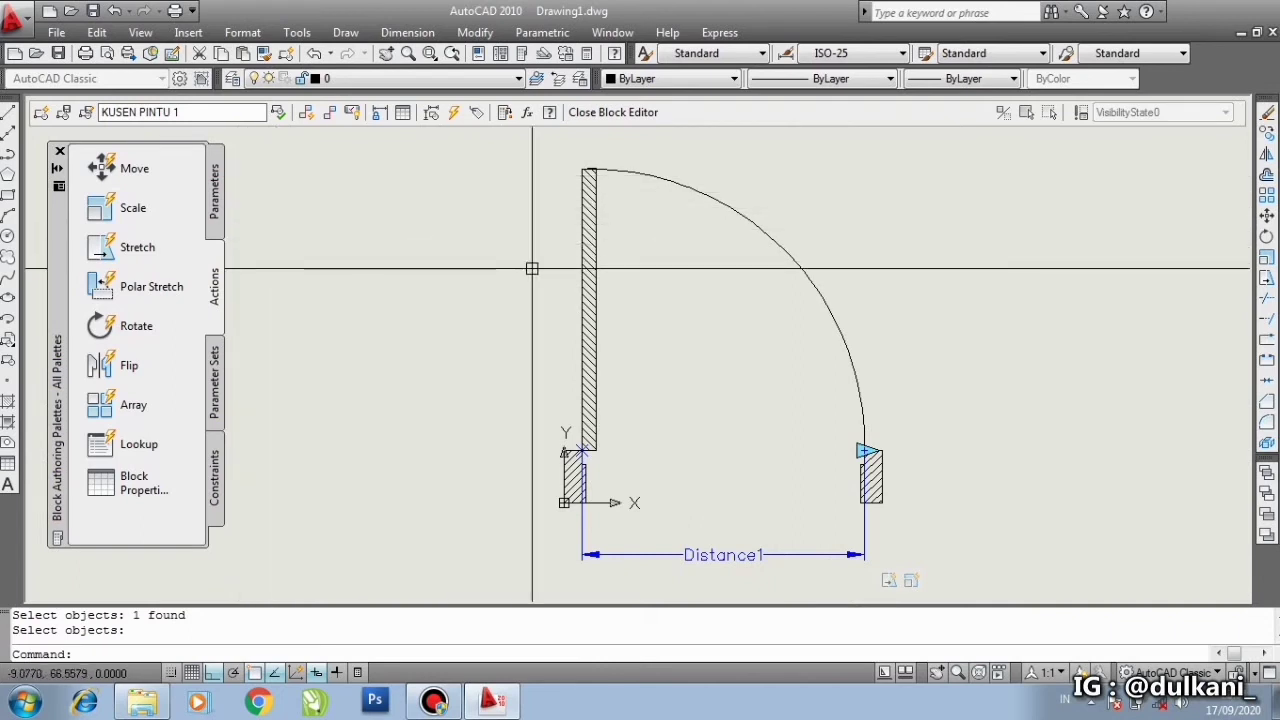
Step: Start a second Stretch action on the linear parameter from its grip-end point, with the stretch frame around the door leaf's upper end
{"action": "left_click", "coordinate": [127, 252]}
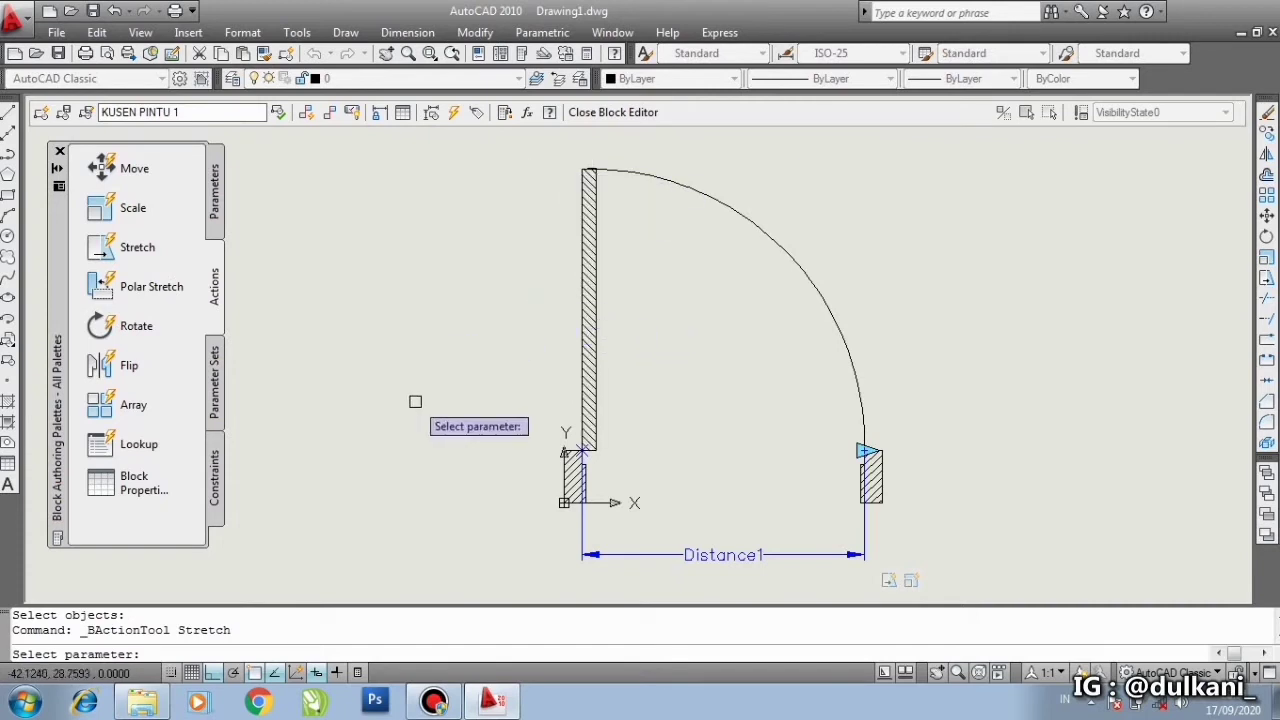
{"action": "left_click", "coordinate": [708, 540]}
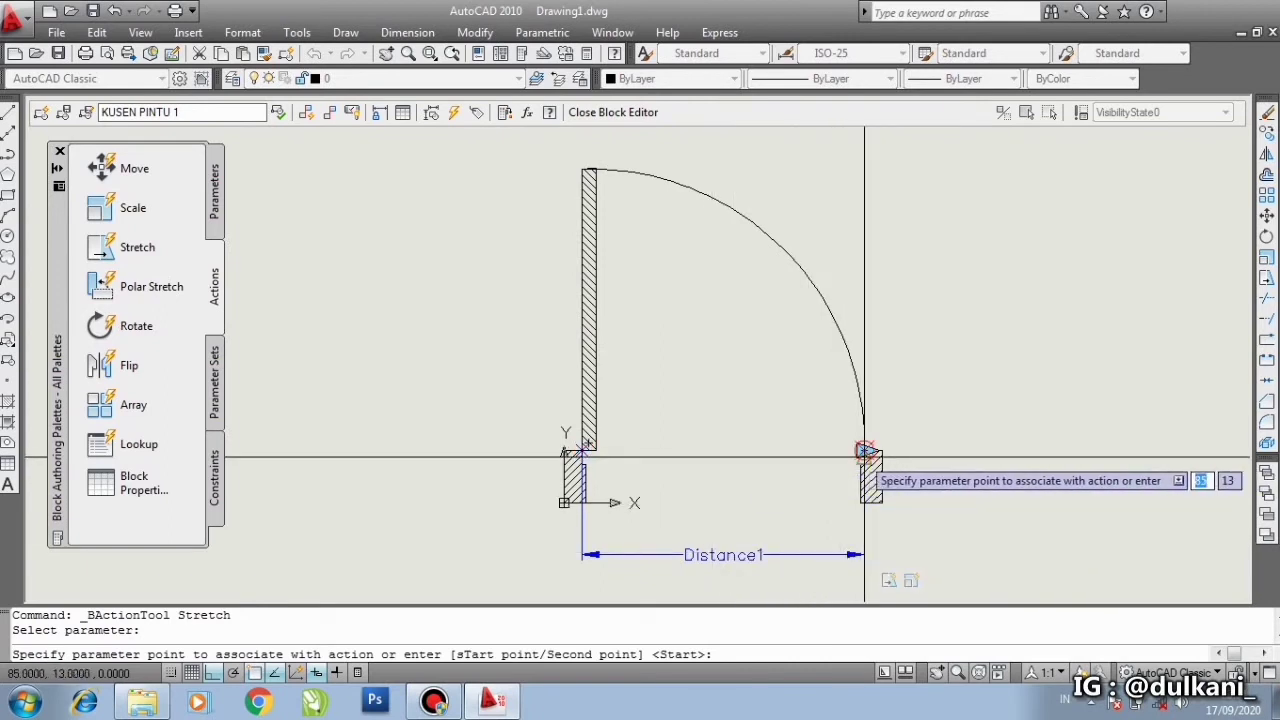
{"action": "scroll", "coordinate": [872, 451], "scroll_direction": "up", "scroll_amount": 3}
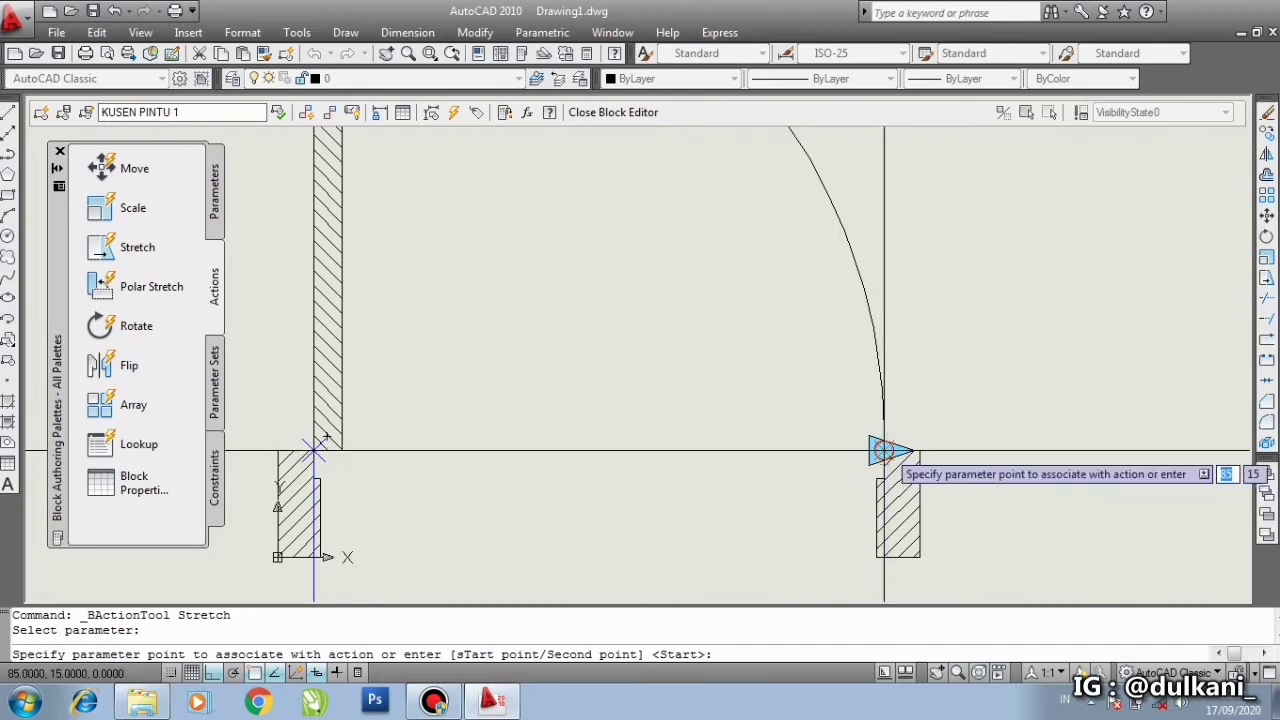
{"action": "left_click", "coordinate": [883, 450]}
{"action": "scroll", "coordinate": [883, 450], "scroll_direction": "down", "scroll_amount": 5}
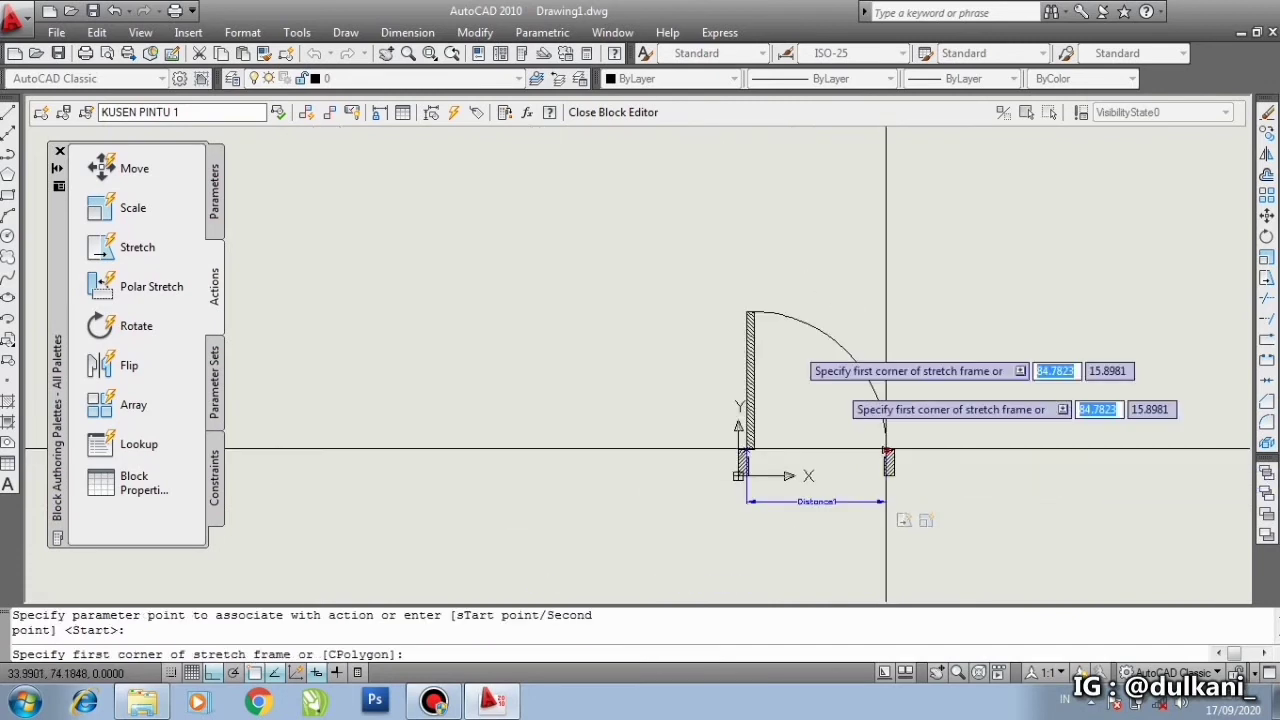
{"action": "scroll", "coordinate": [777, 335], "scroll_direction": "up", "scroll_amount": 3}
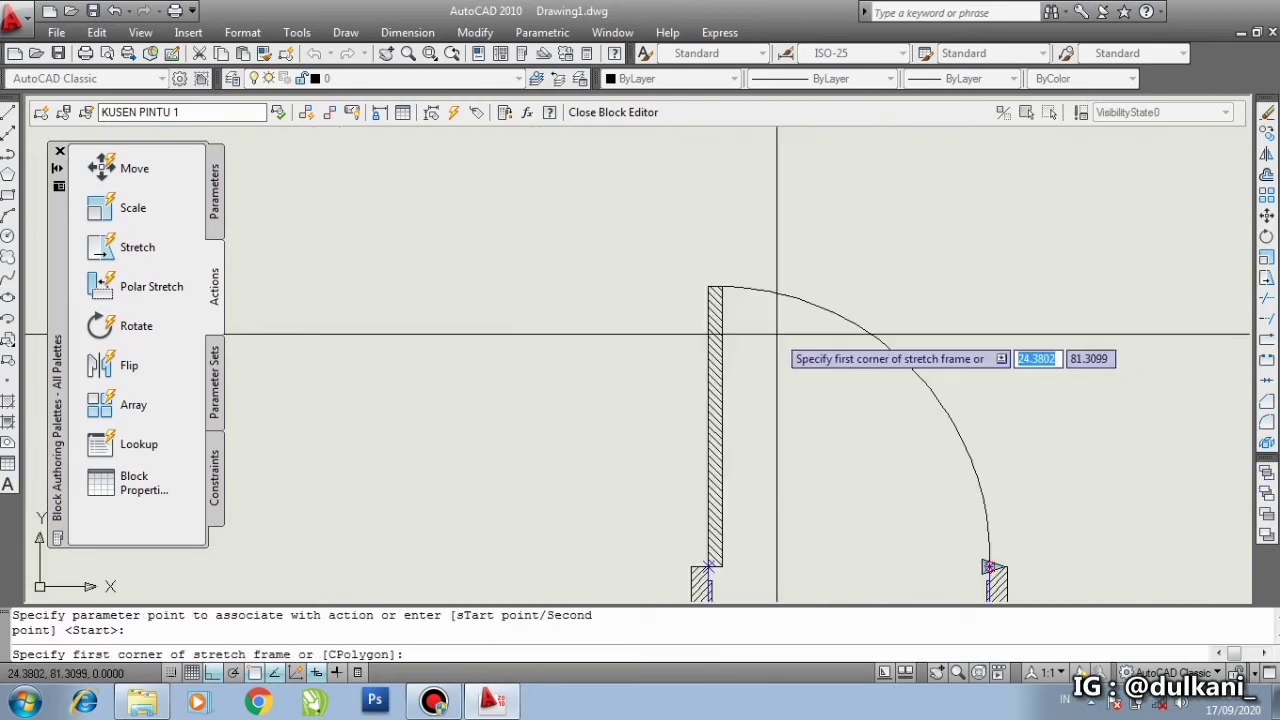
{"action": "left_click", "coordinate": [675, 269]}
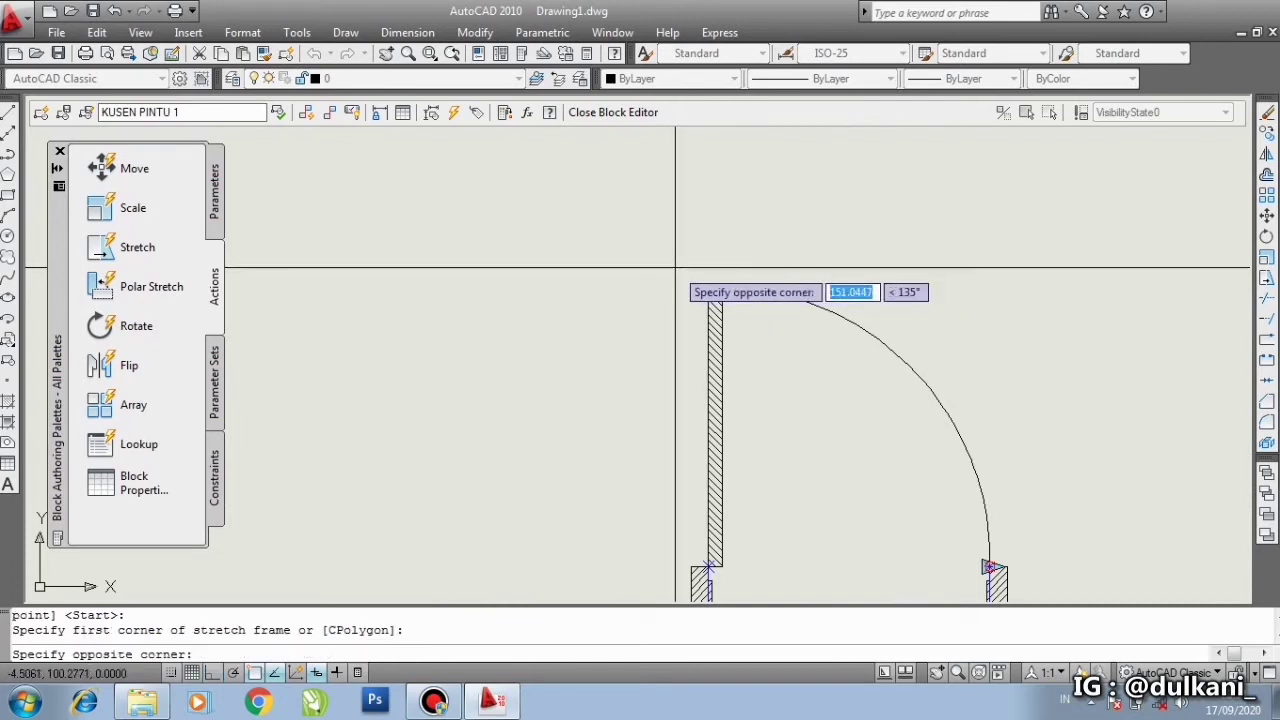
{"action": "left_click", "coordinate": [757, 337]}
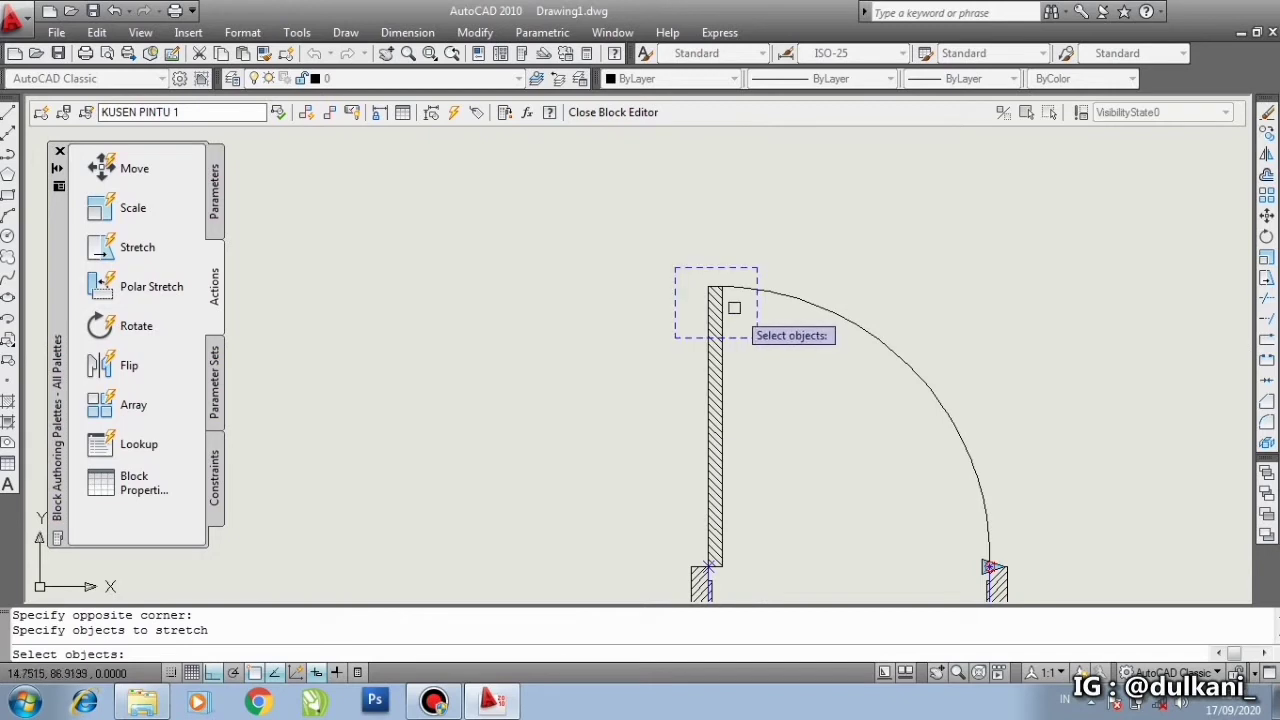
Step: Select the door leaf's outline and hatch, without the swing arc, as the objects to stretch and finish the second Stretch action
{"action": "scroll", "coordinate": [737, 310], "scroll_direction": "up", "scroll_amount": 2}
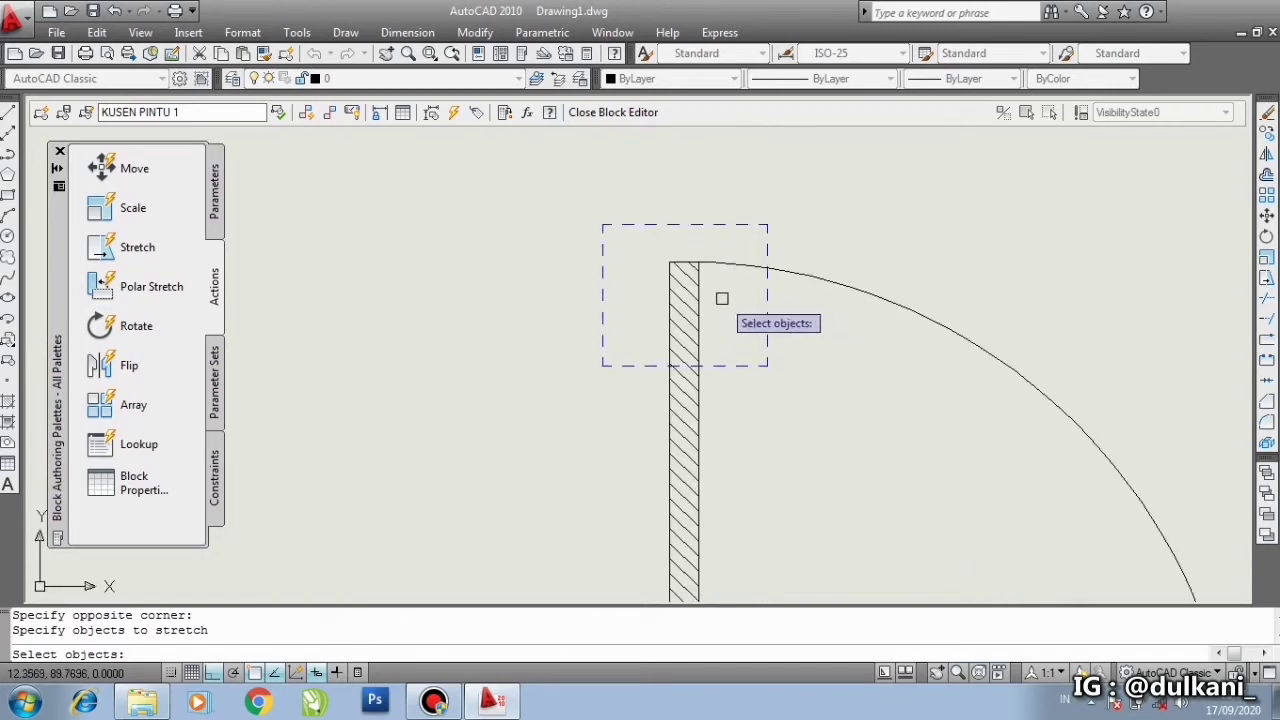
{"action": "scroll", "coordinate": [706, 272], "scroll_direction": "up", "scroll_amount": 2}
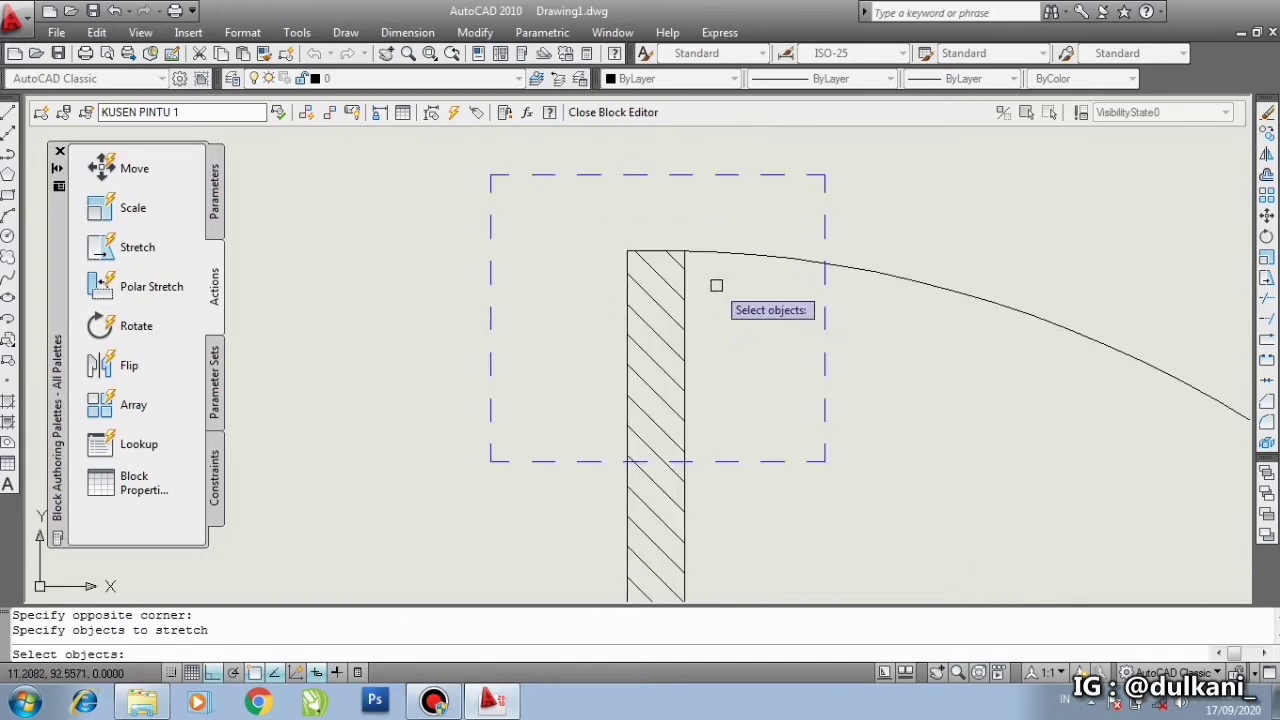
{"action": "left_click", "coordinate": [727, 308]}
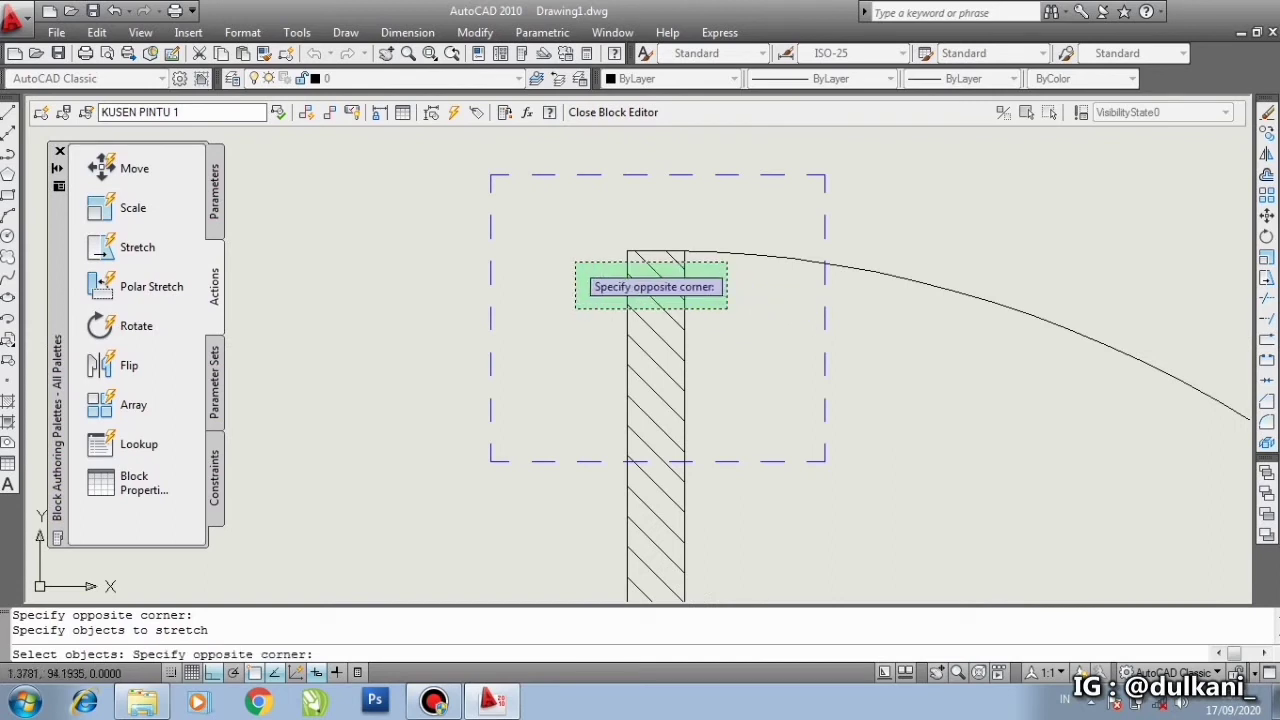
{"action": "left_click", "coordinate": [575, 263]}
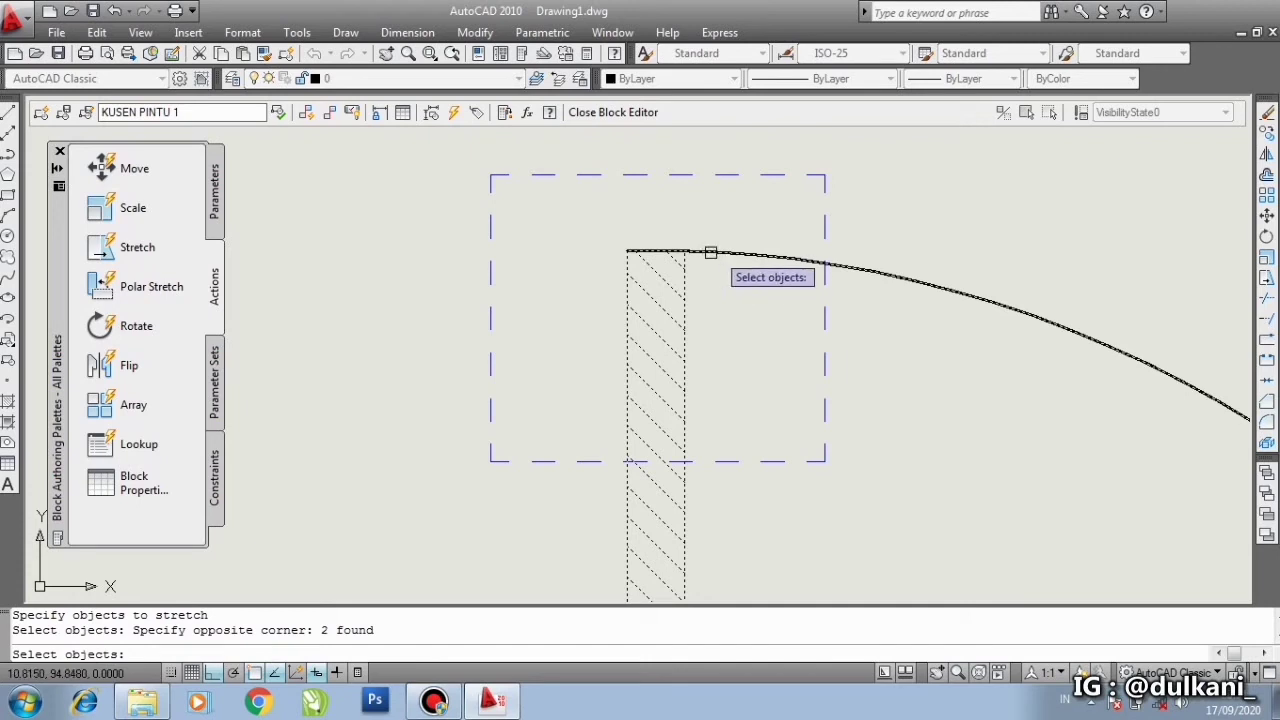
{"action": "left_click", "coordinate": [724, 312]}
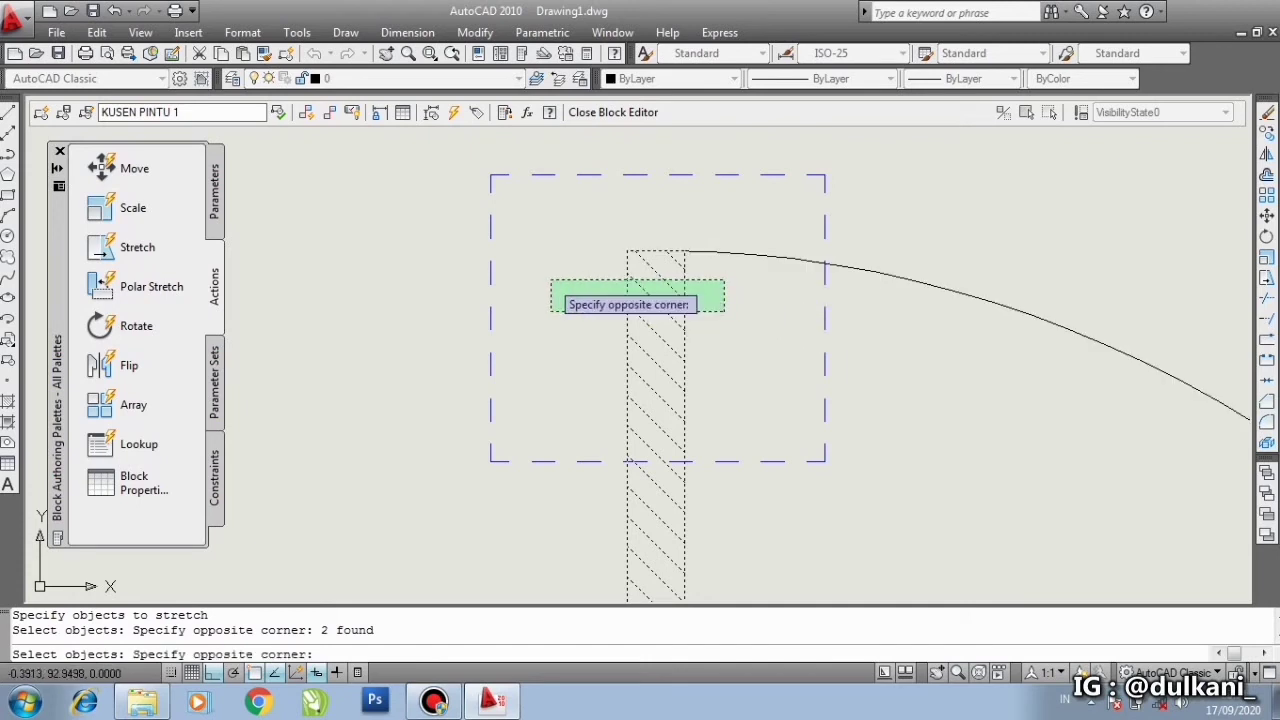
{"action": "left_click", "coordinate": [550, 281]}
{"action": "scroll", "coordinate": [663, 280], "scroll_direction": "down", "scroll_amount": 5}
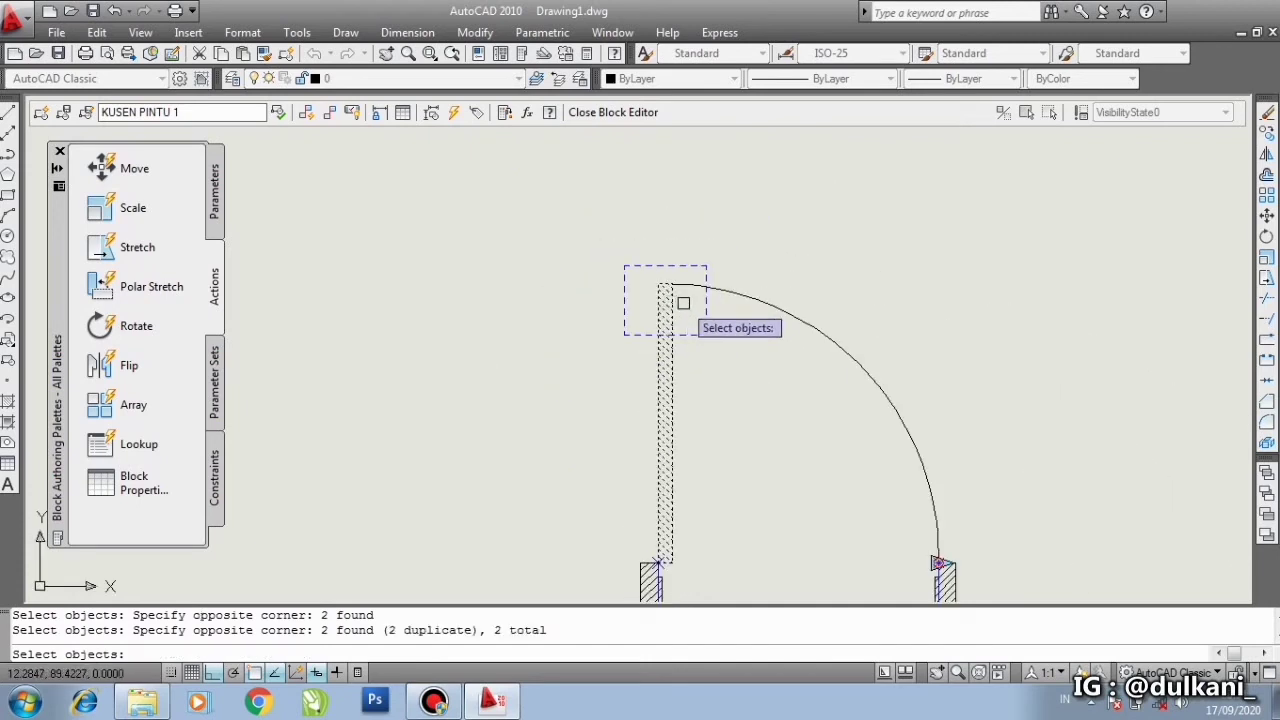
{"action": "key", "text": "Return"}
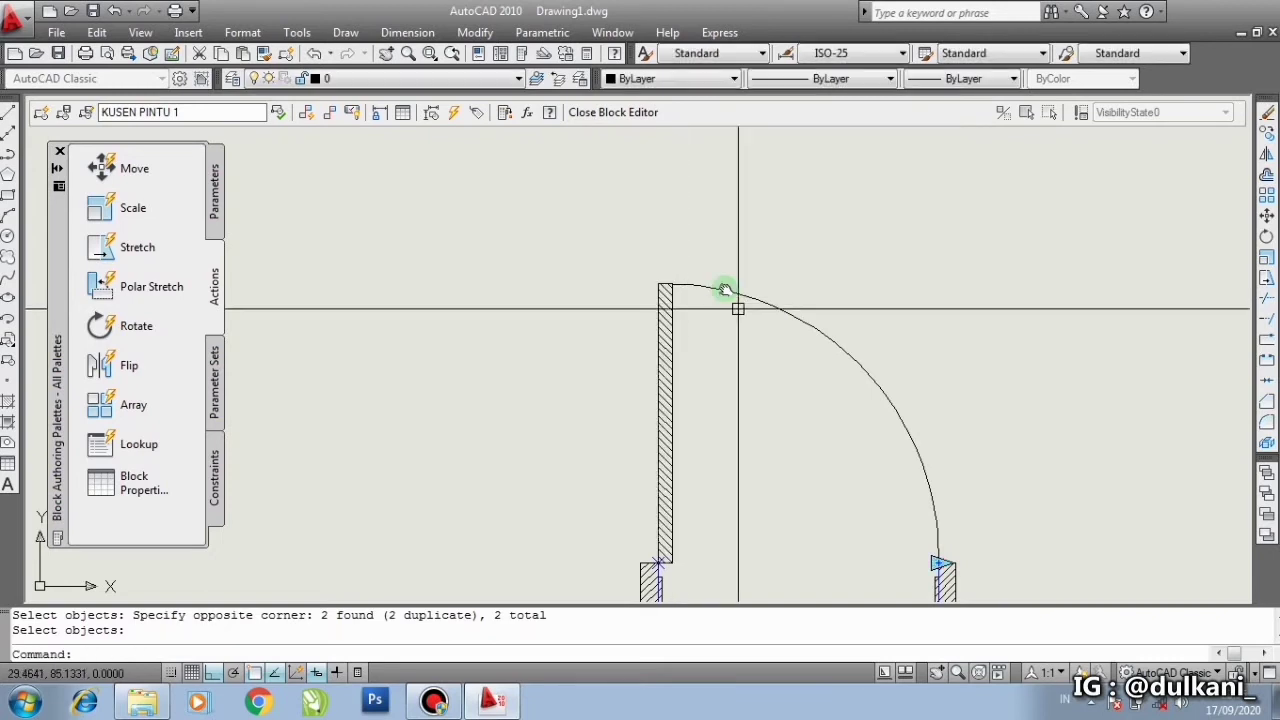
{"action": "middle_click_drag", "start_coordinate": [737, 280], "coordinate": [700, 190]}
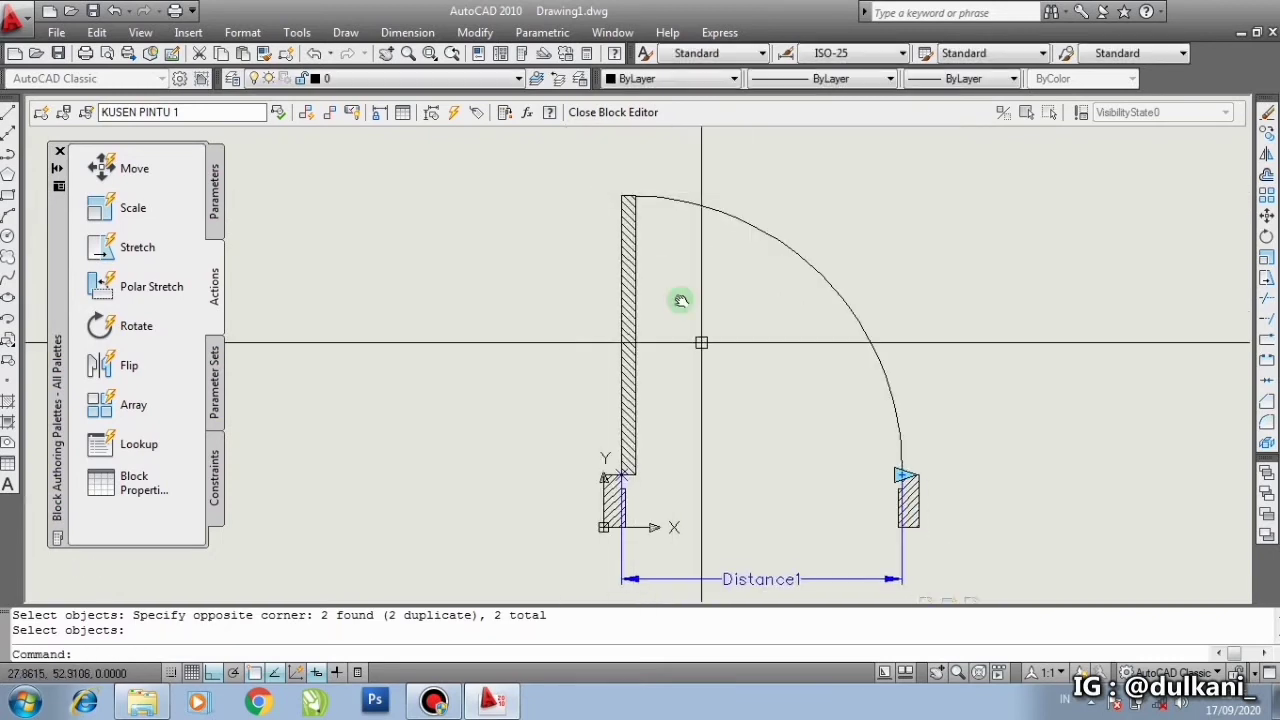
{"action": "middle_click_drag", "start_coordinate": [696, 312], "coordinate": [651, 280]}
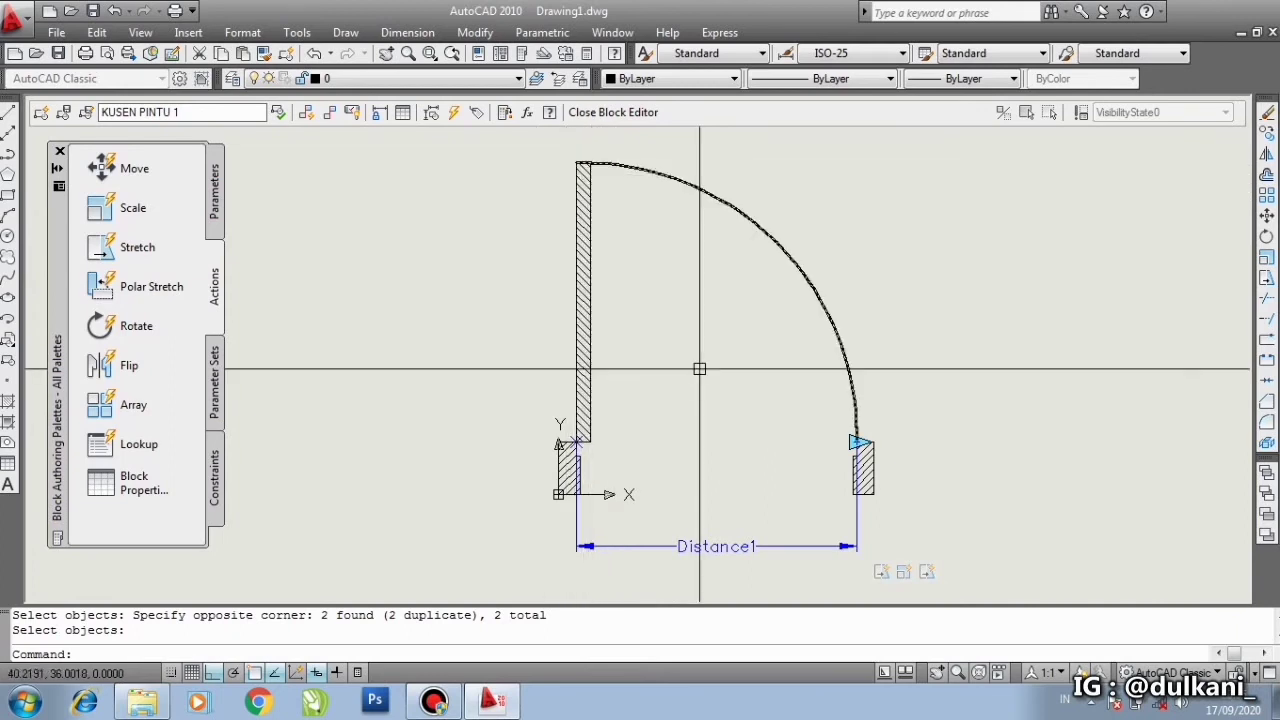
Step: Set the angle offset to 90 for the Stretch action that controls the door leaf's upper end
{"action": "left_click", "coordinate": [925, 575]}
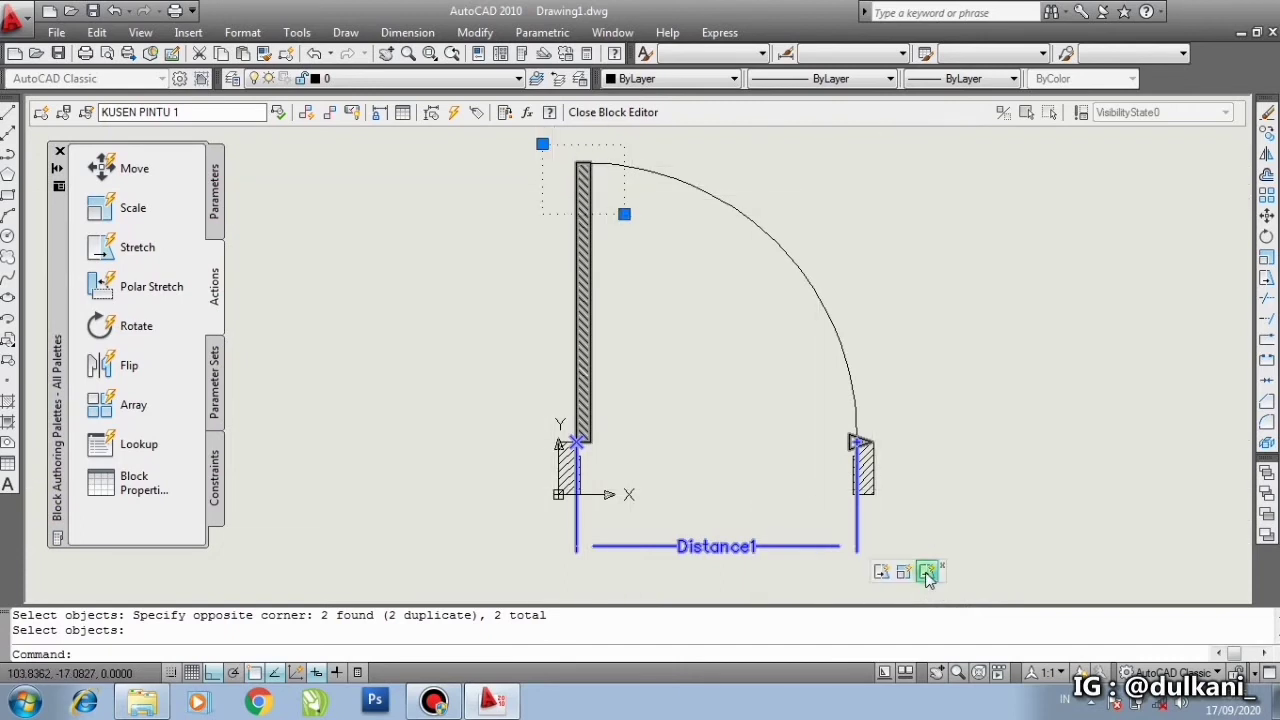
{"action": "key", "text": "Escape"}
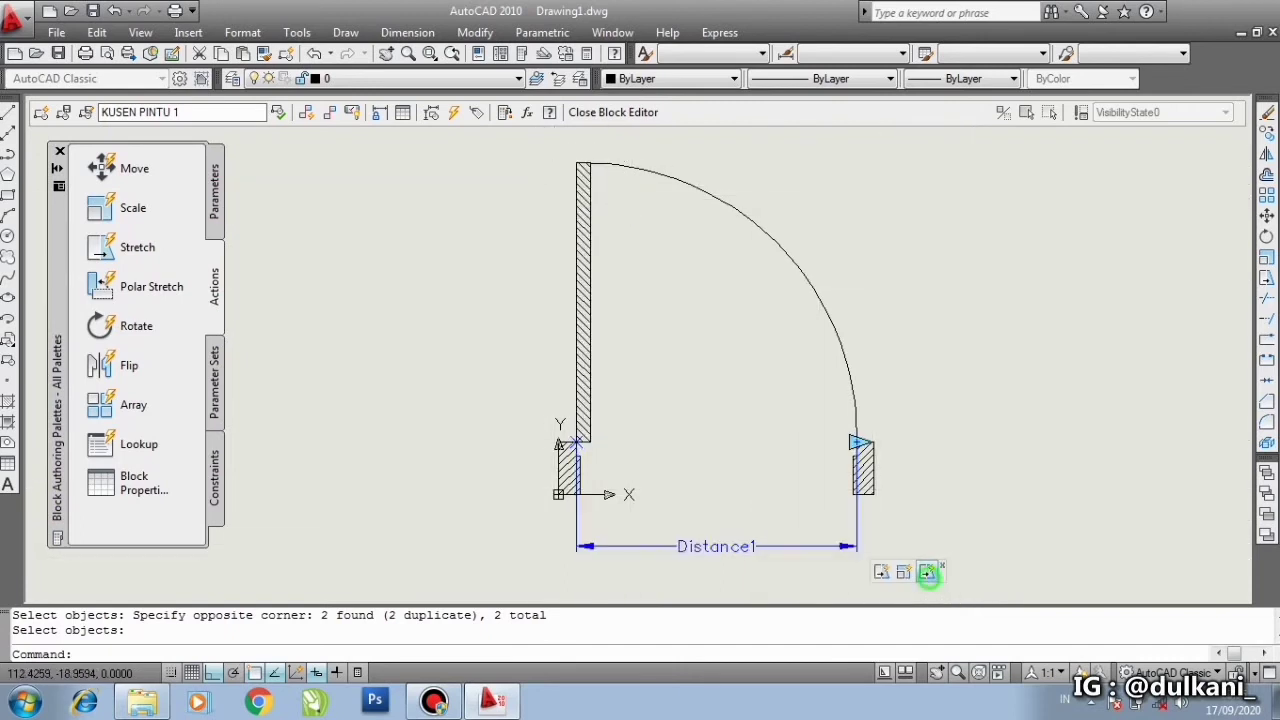
{"action": "left_click", "coordinate": [926, 574]}
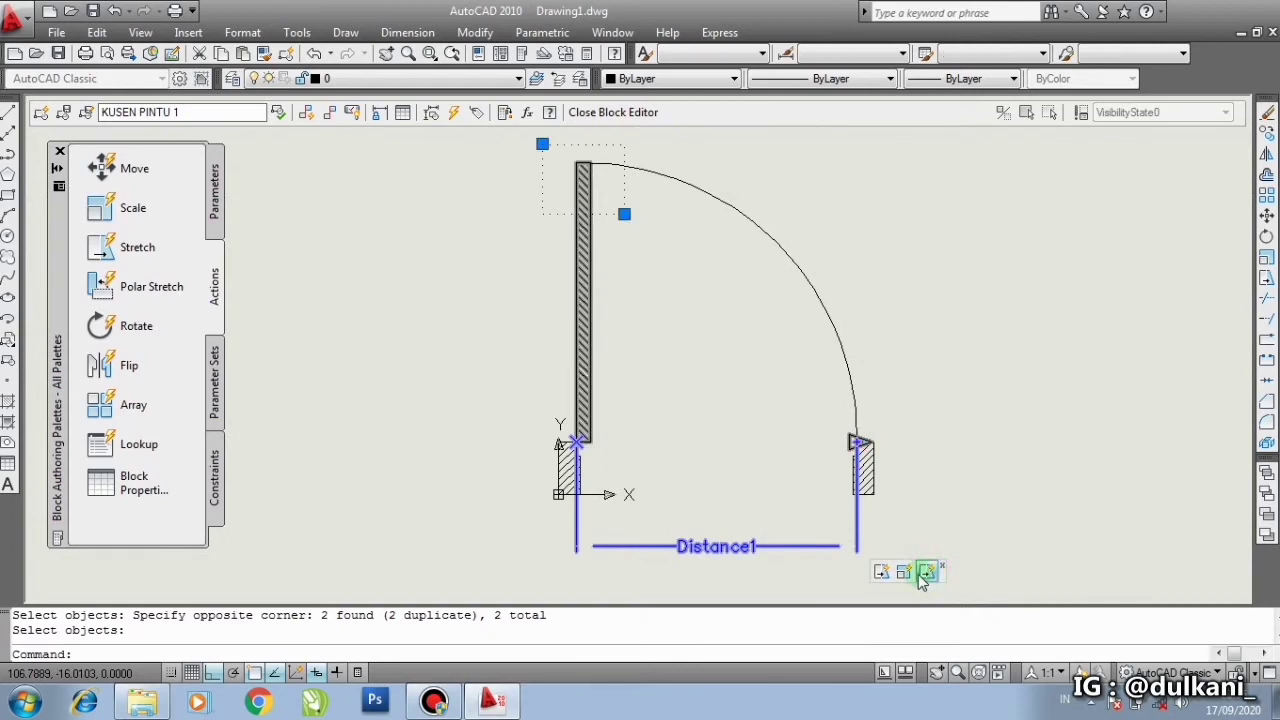
{"action": "right_click", "coordinate": [995, 330]}
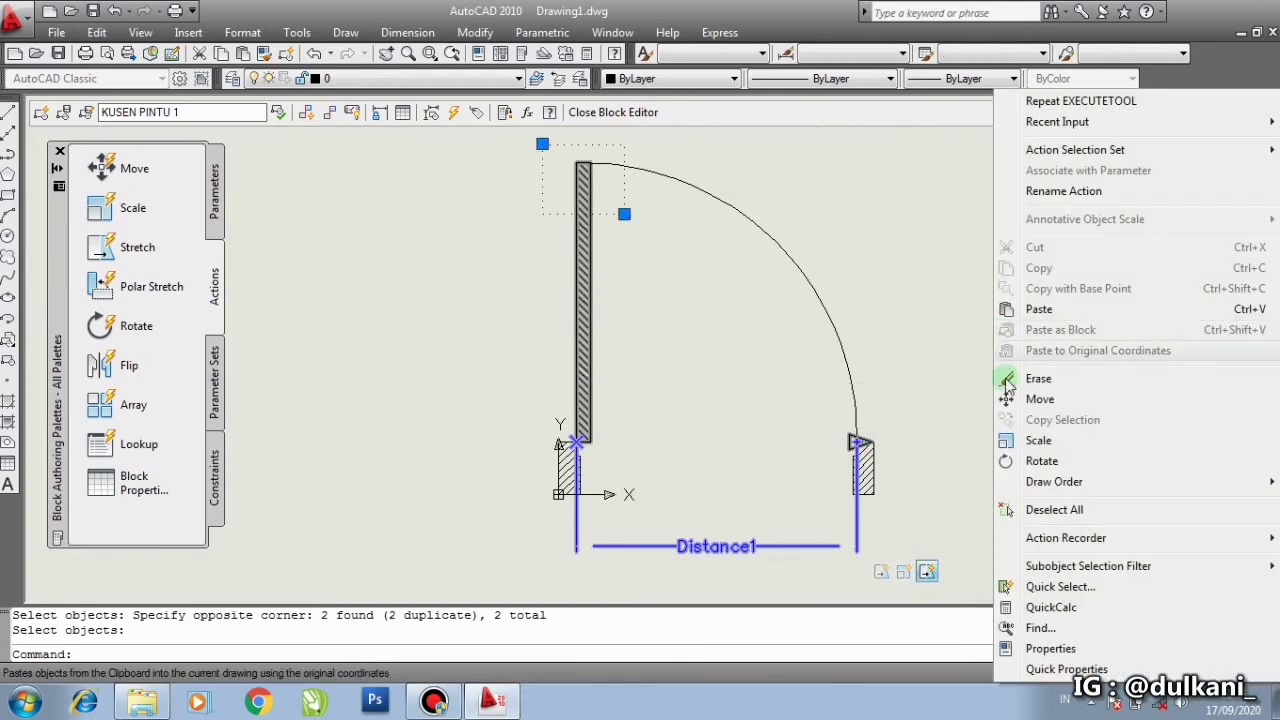
{"action": "left_click", "coordinate": [1045, 649]}
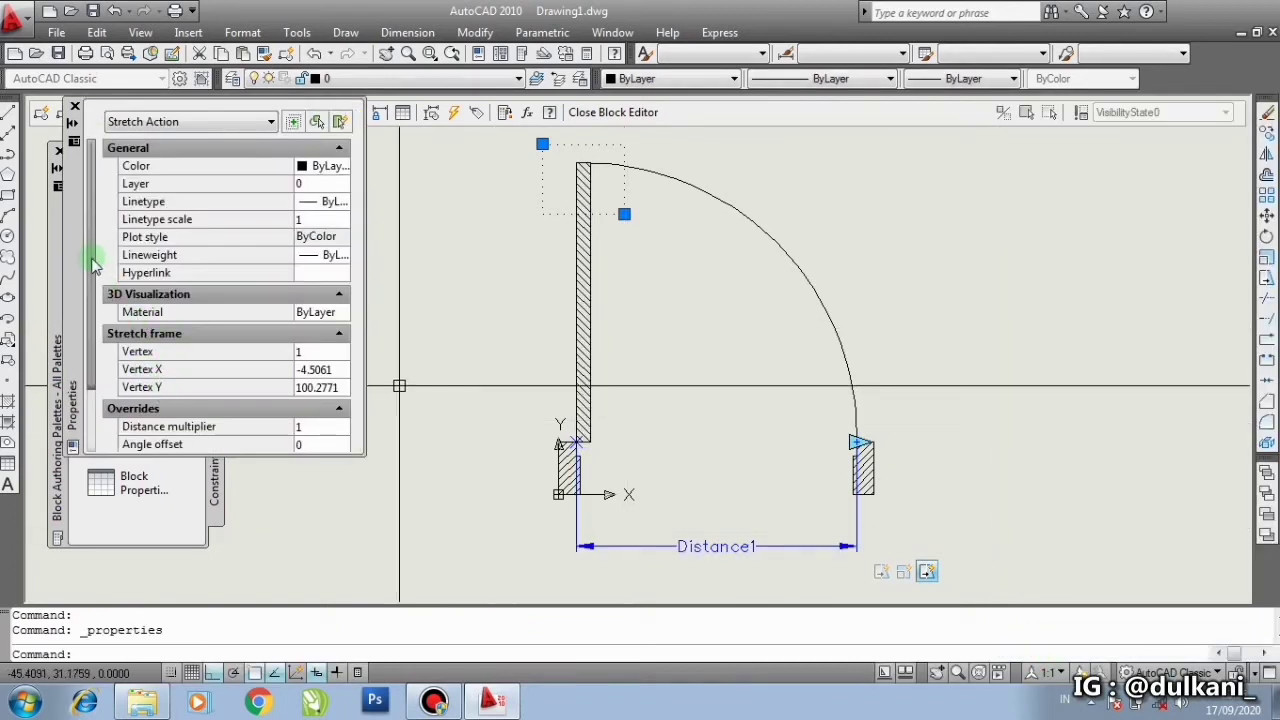
{"action": "scroll", "coordinate": [88, 296], "scroll_direction": "down", "scroll_amount": 2}
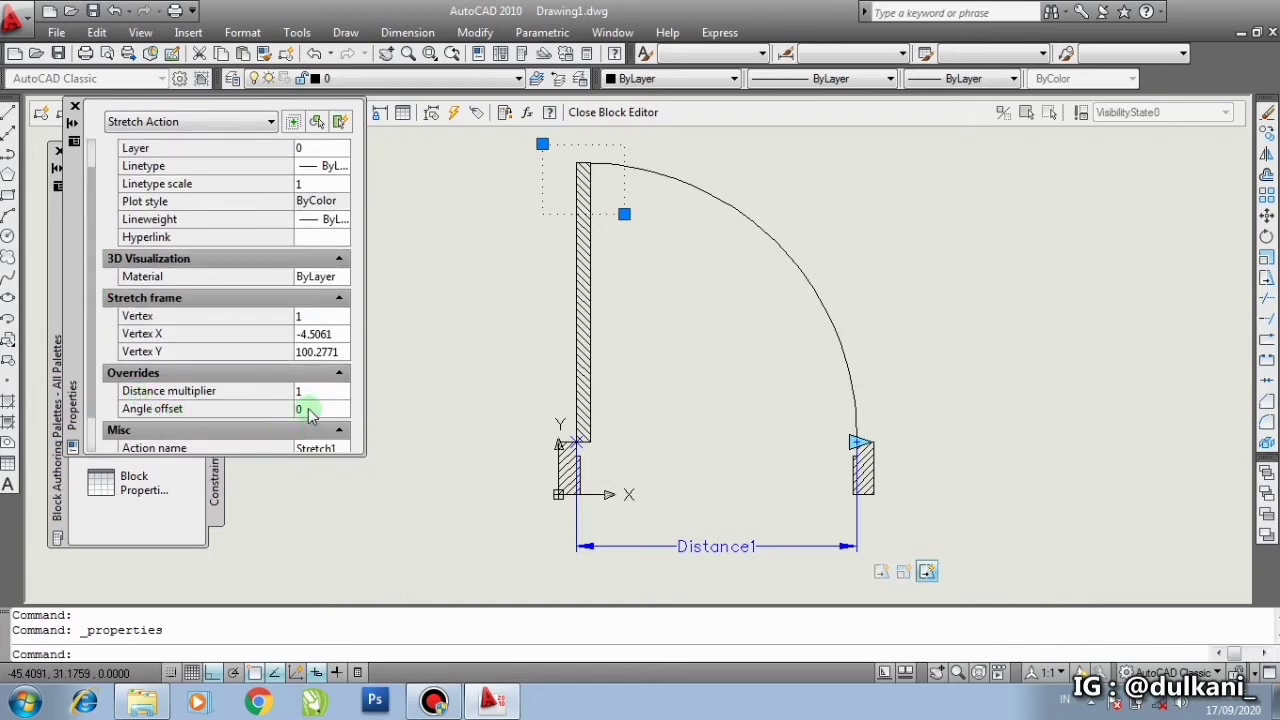
{"action": "left_click", "coordinate": [309, 410]}
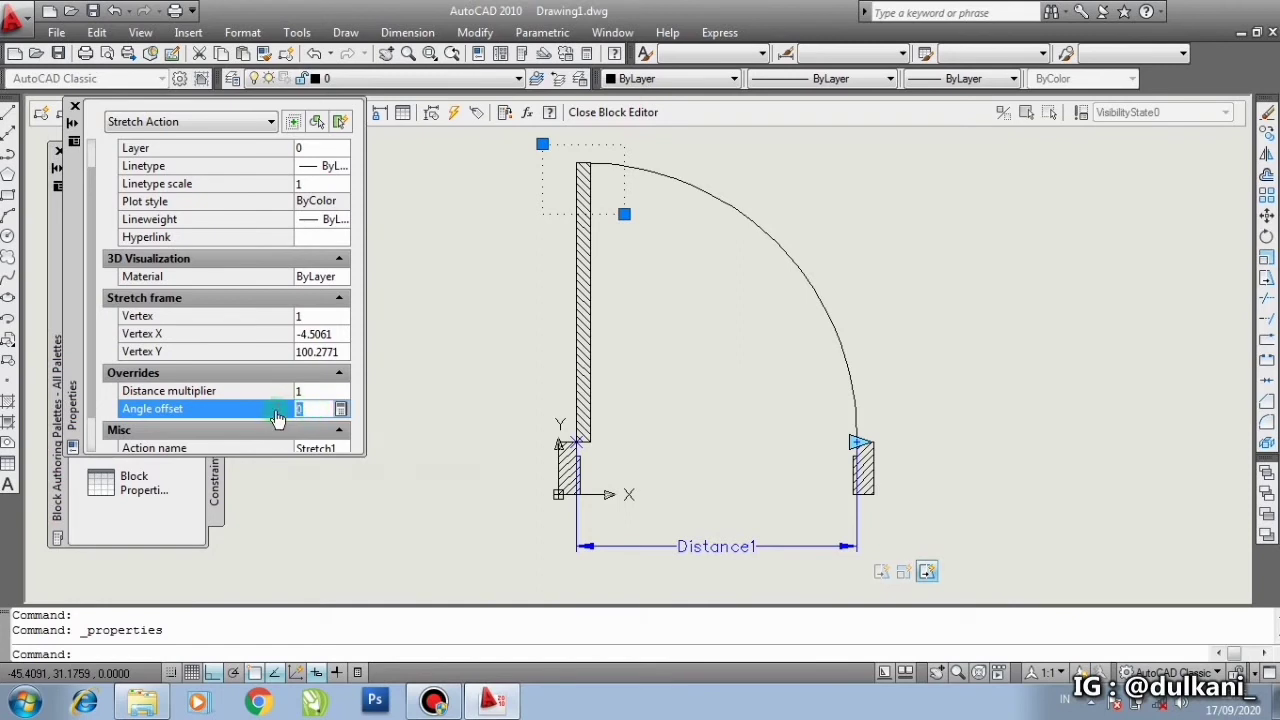
{"action": "key", "text": "Return"}
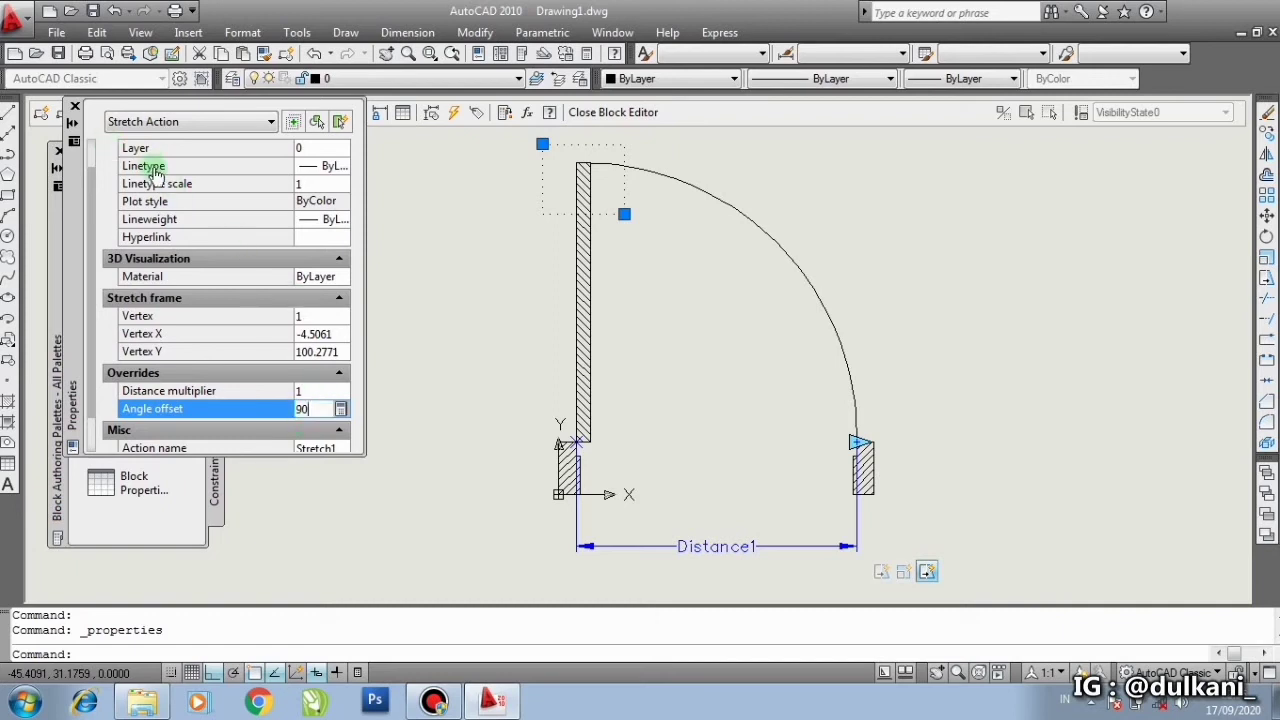
{"action": "key", "text": "Return"}
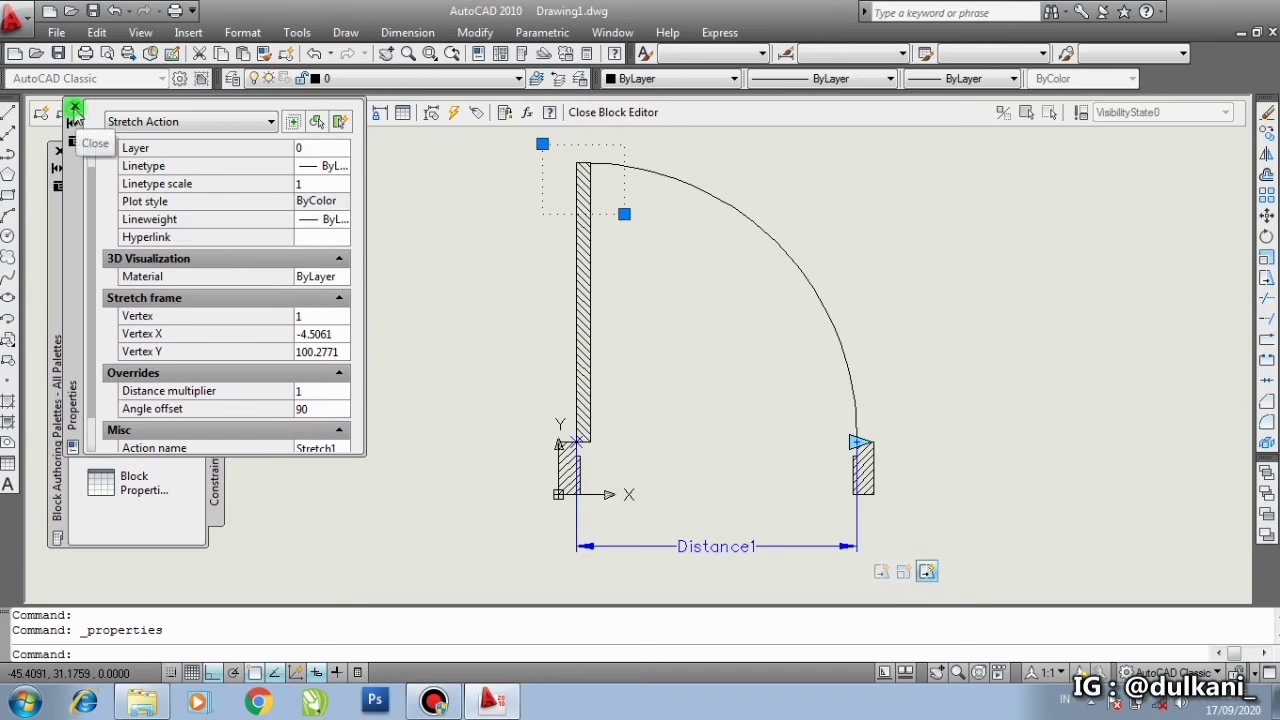
{"action": "left_click", "coordinate": [74, 108]}
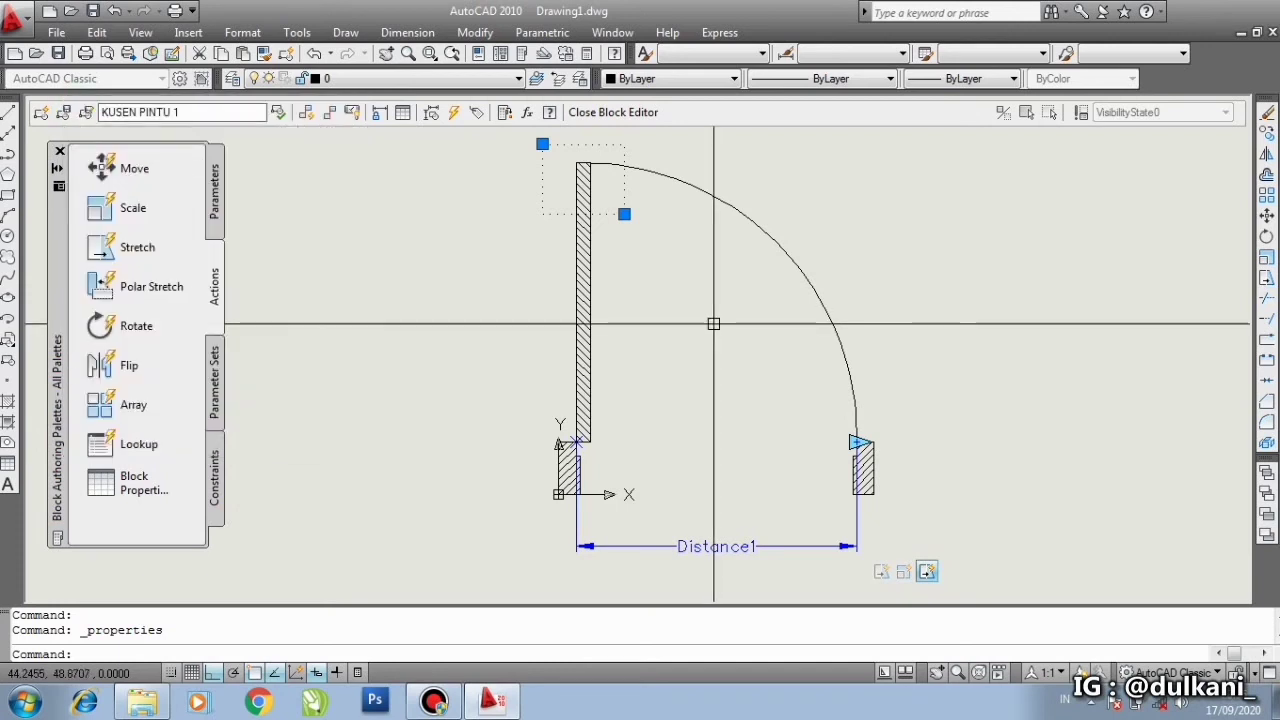
Step: Close the Block Editor and save the changes to KUSEN PINTU 1
{"action": "scroll", "coordinate": [713, 323], "scroll_direction": "down", "scroll_amount": 2}
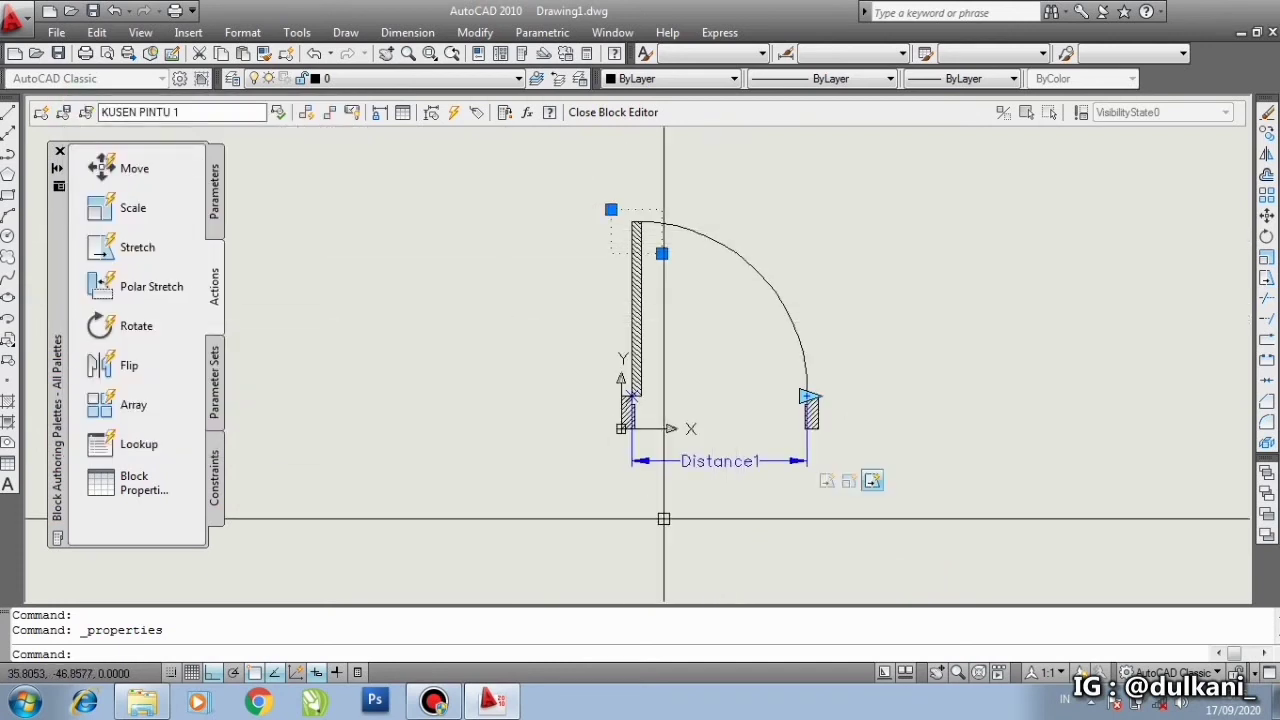
{"action": "left_click", "coordinate": [613, 114]}
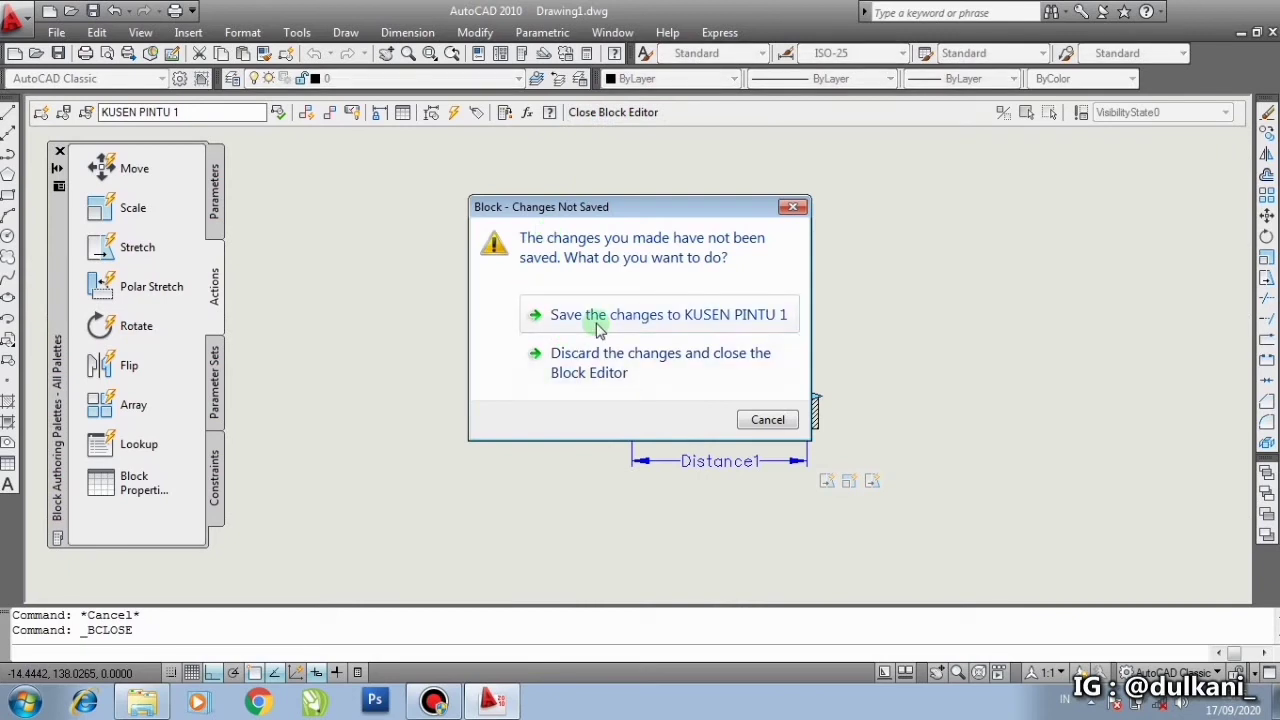
{"action": "left_click", "coordinate": [598, 316]}
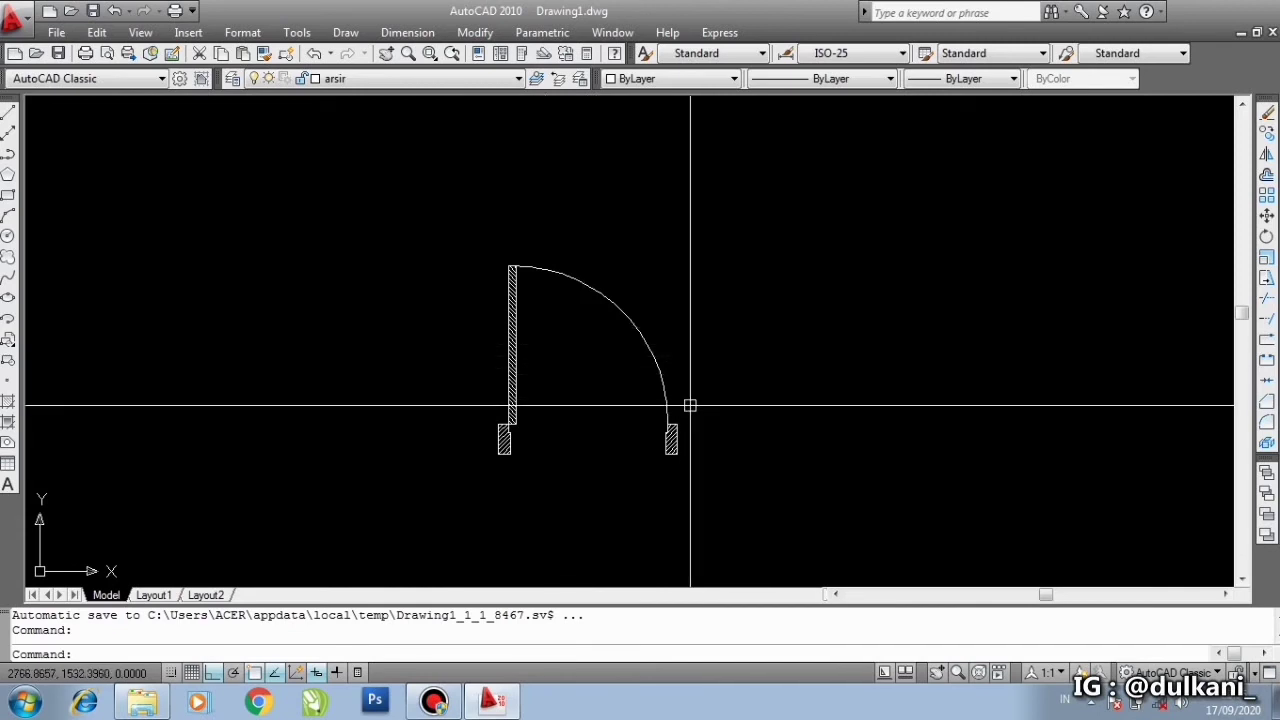
Step: Select the door block and stretch its opening freehand to a width of about 148 with the linear grip
{"action": "left_click", "coordinate": [708, 437]}
{"action": "left_click", "coordinate": [658, 360]}
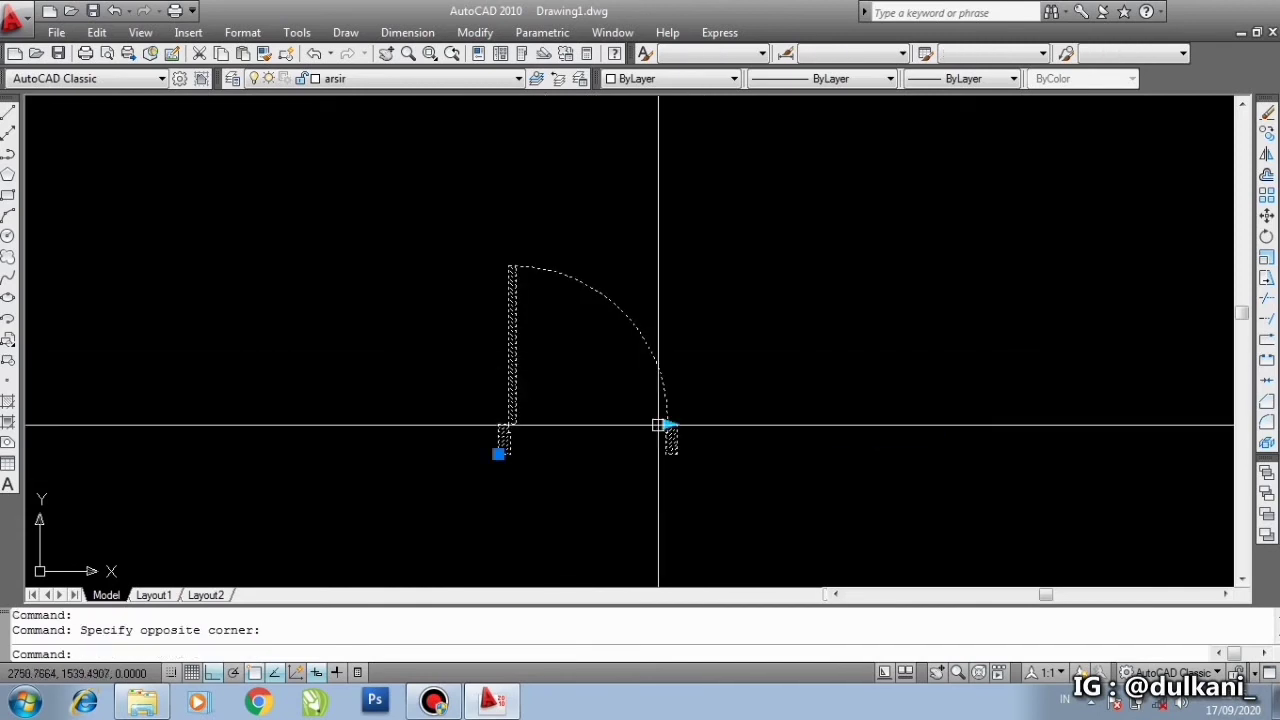
{"action": "scroll", "coordinate": [632, 385], "scroll_direction": "up", "scroll_amount": 2}
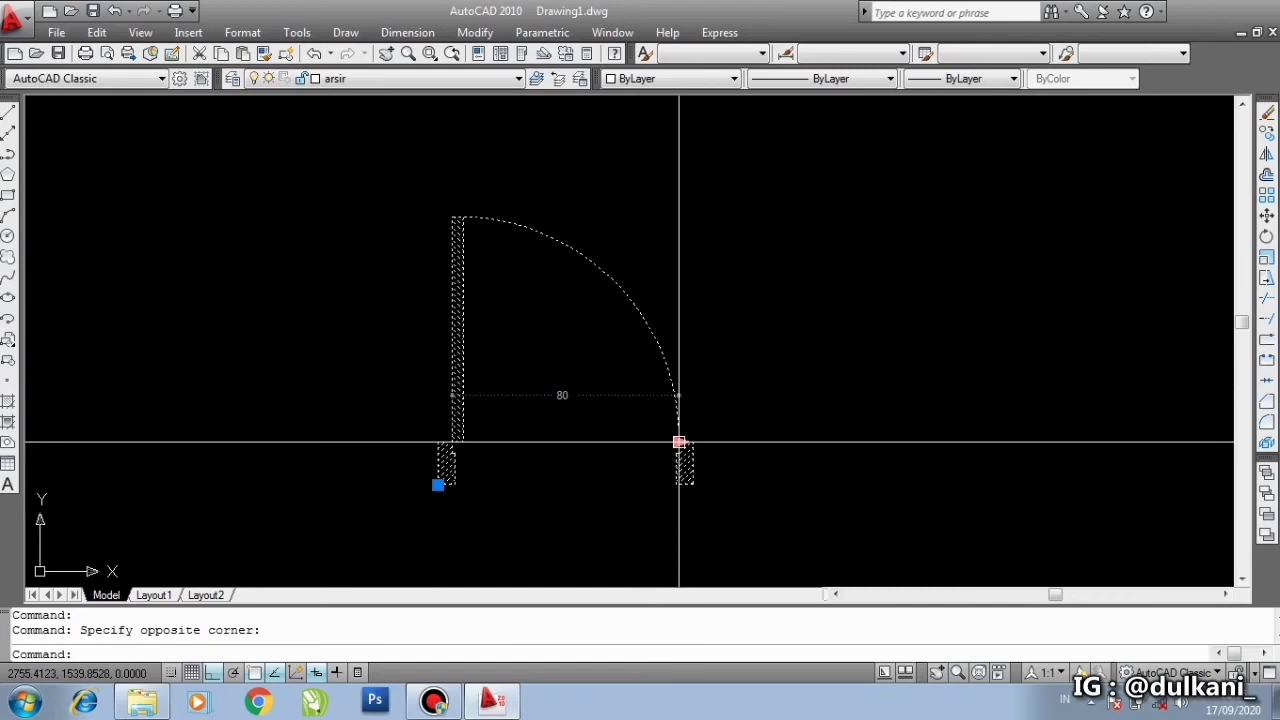
{"action": "left_click", "coordinate": [679, 441]}
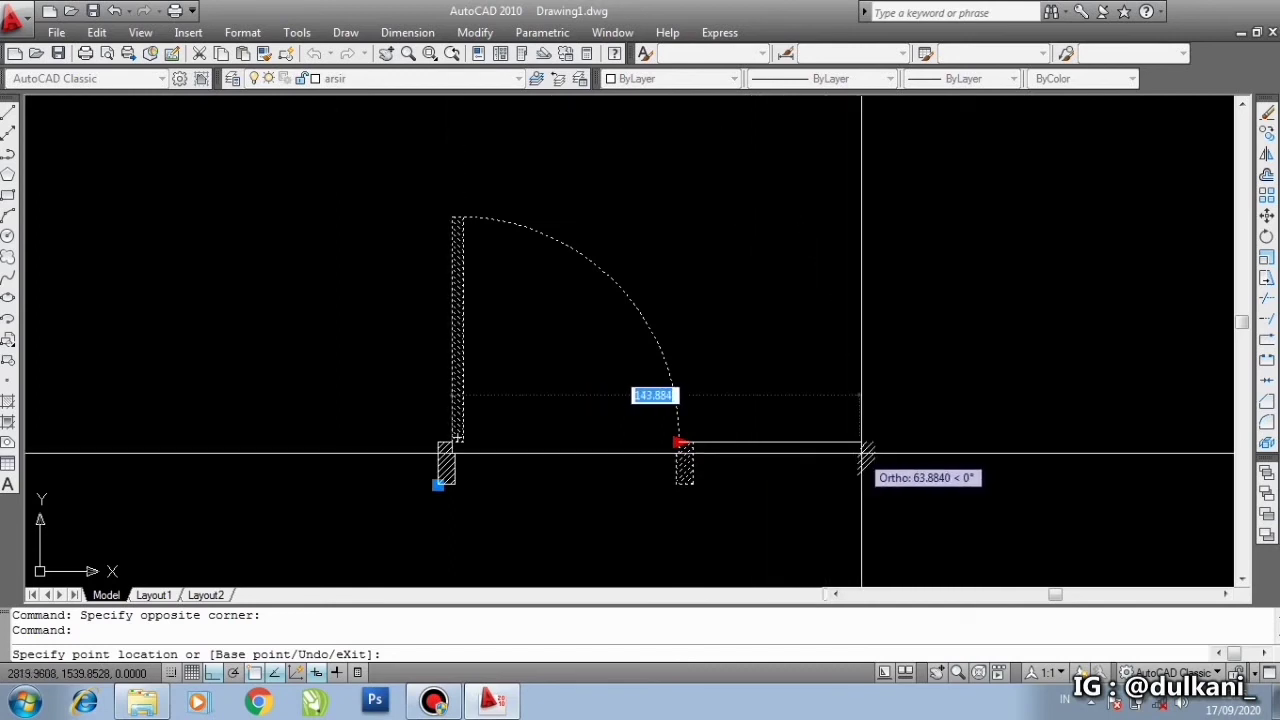
{"action": "left_click", "coordinate": [872, 455]}
{"action": "scroll", "coordinate": [871, 463], "scroll_direction": "down", "scroll_amount": 3}
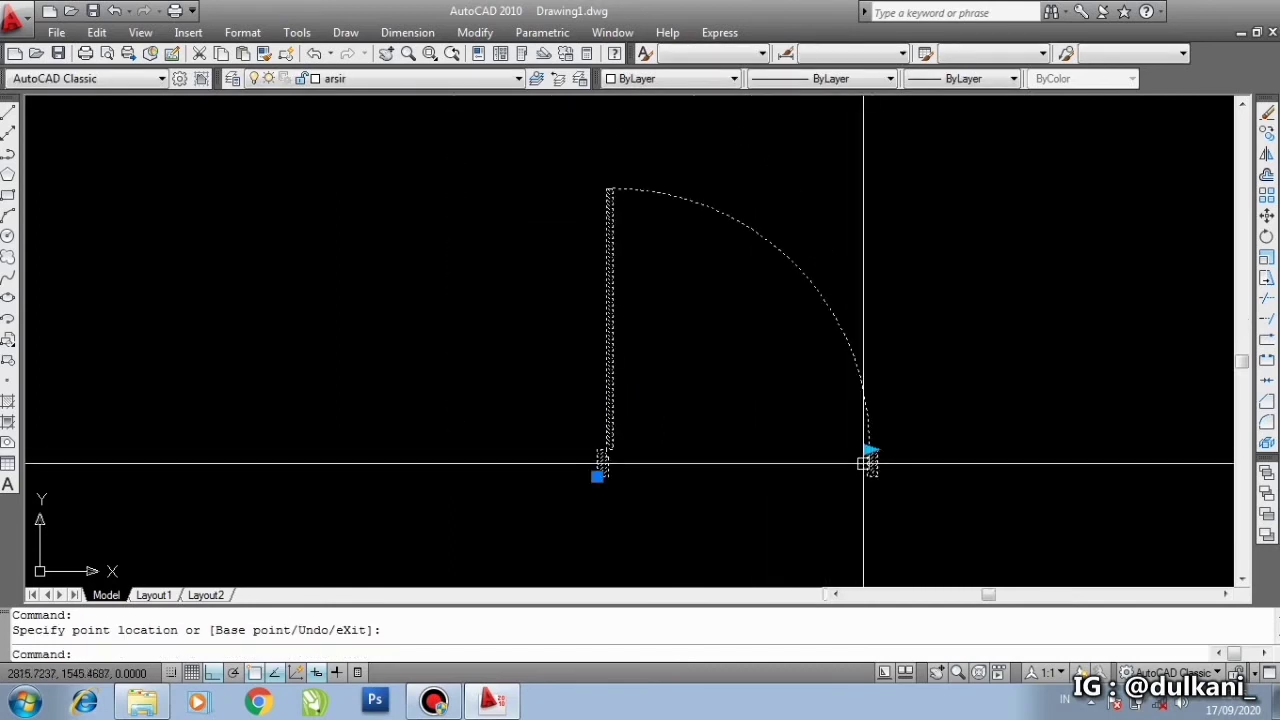
{"action": "middle_click_drag", "start_coordinate": [814, 382], "coordinate": [802, 406]}
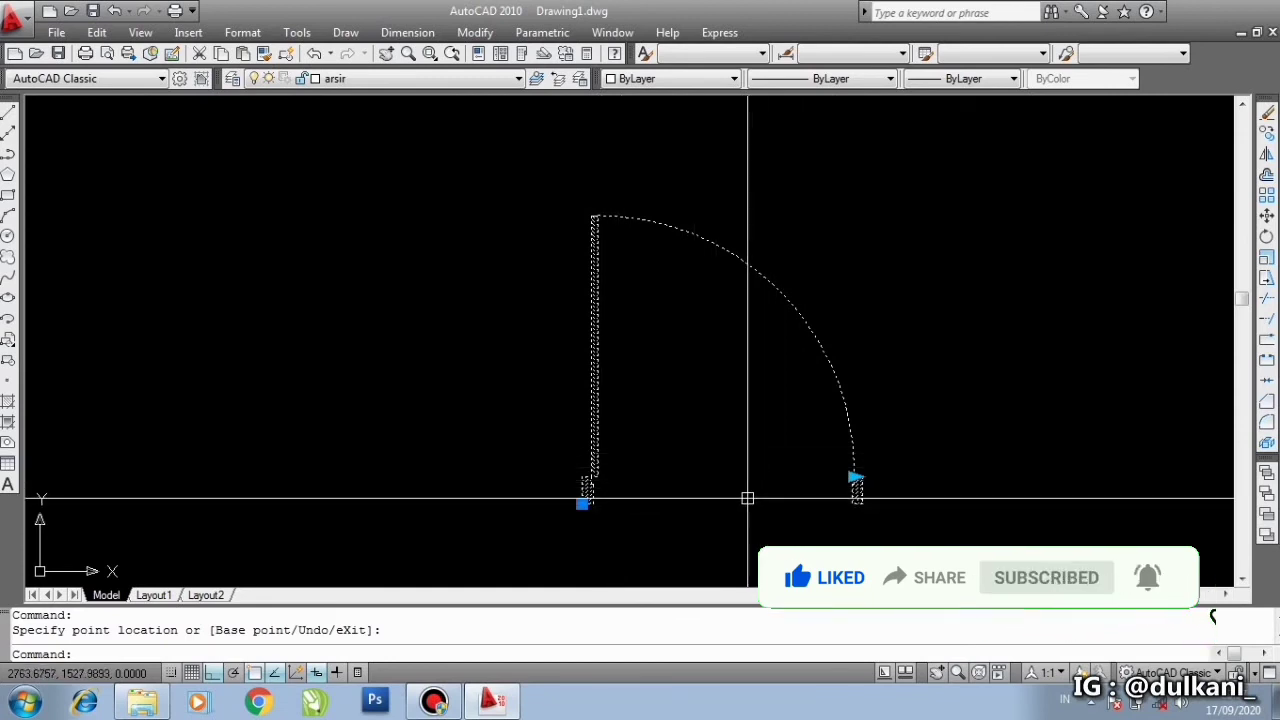
Step: Set the door block's opening width to 70 with its linear grip, and deselect the block
{"action": "scroll", "coordinate": [740, 507], "scroll_direction": "up", "scroll_amount": 1}
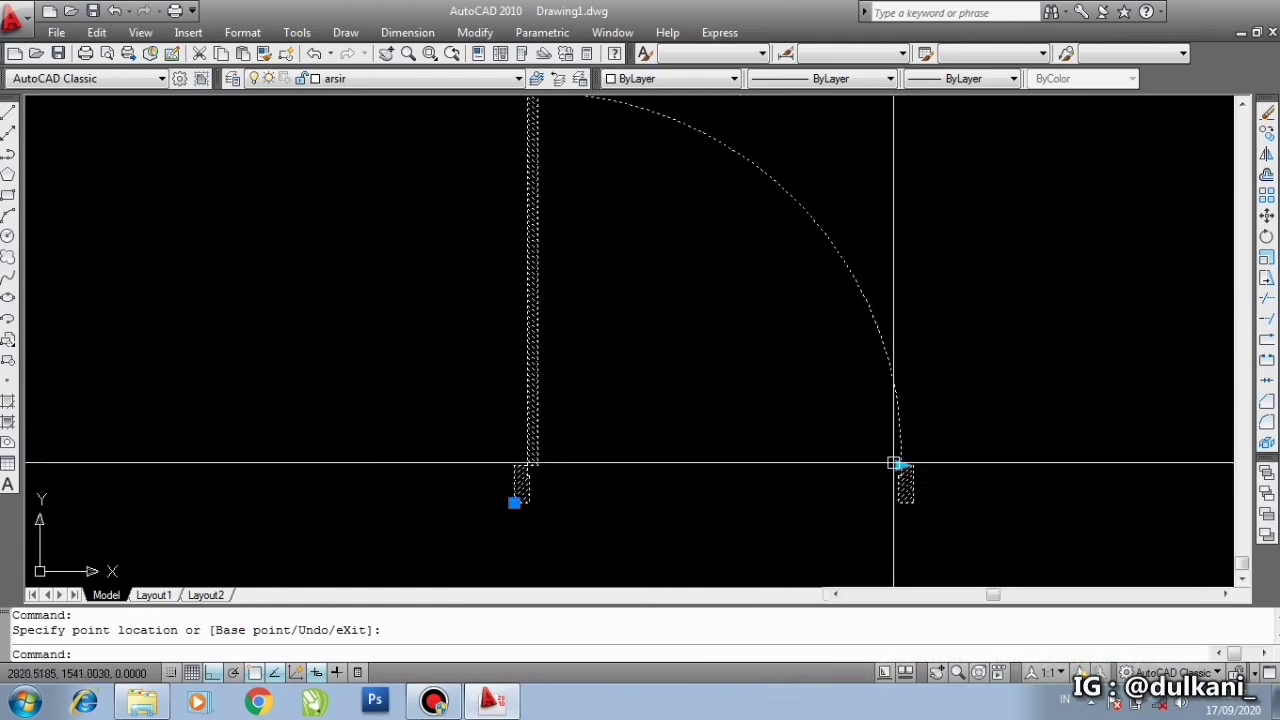
{"action": "scroll", "coordinate": [895, 466], "scroll_direction": "up", "scroll_amount": 1}
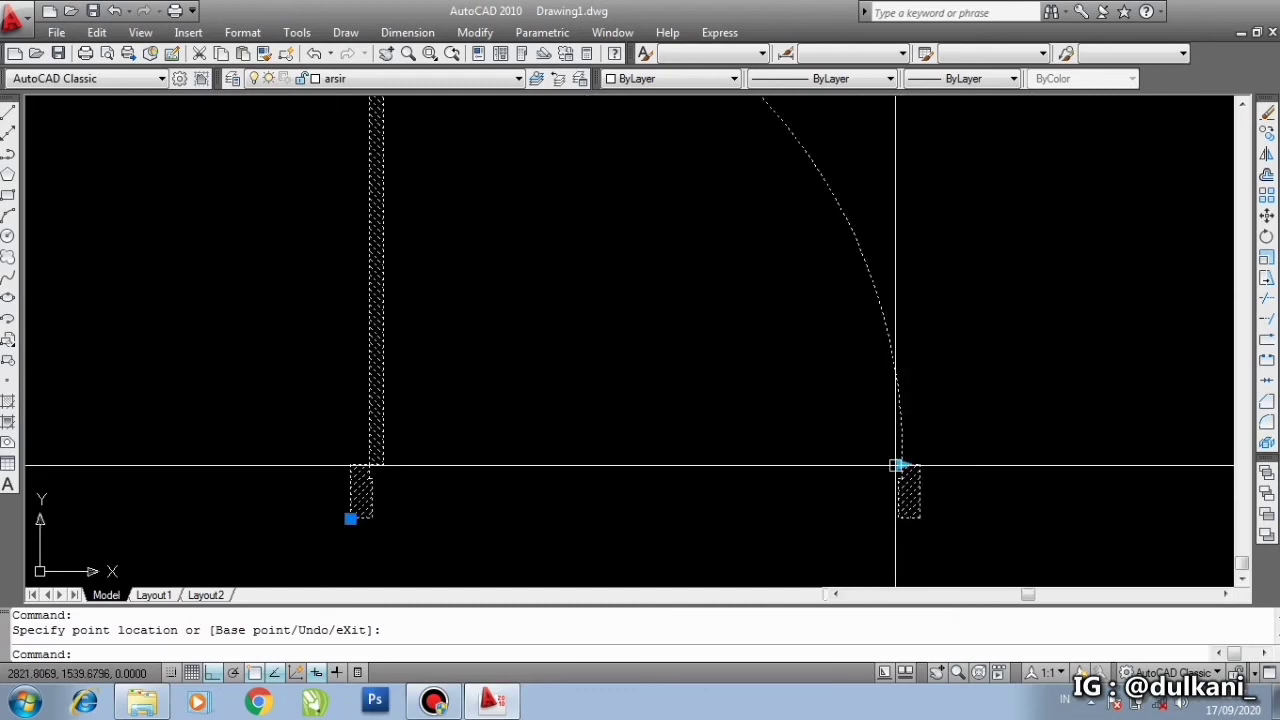
{"action": "left_click", "coordinate": [903, 465]}
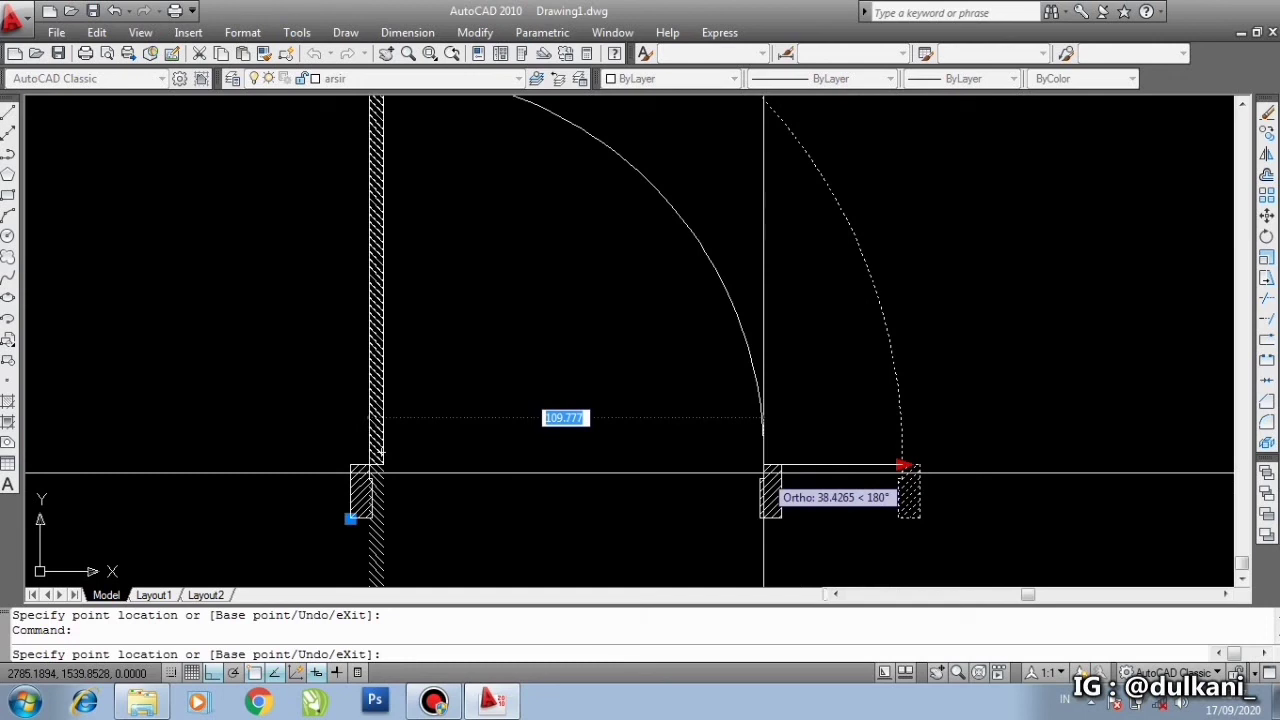
{"action": "type", "text": "70"}
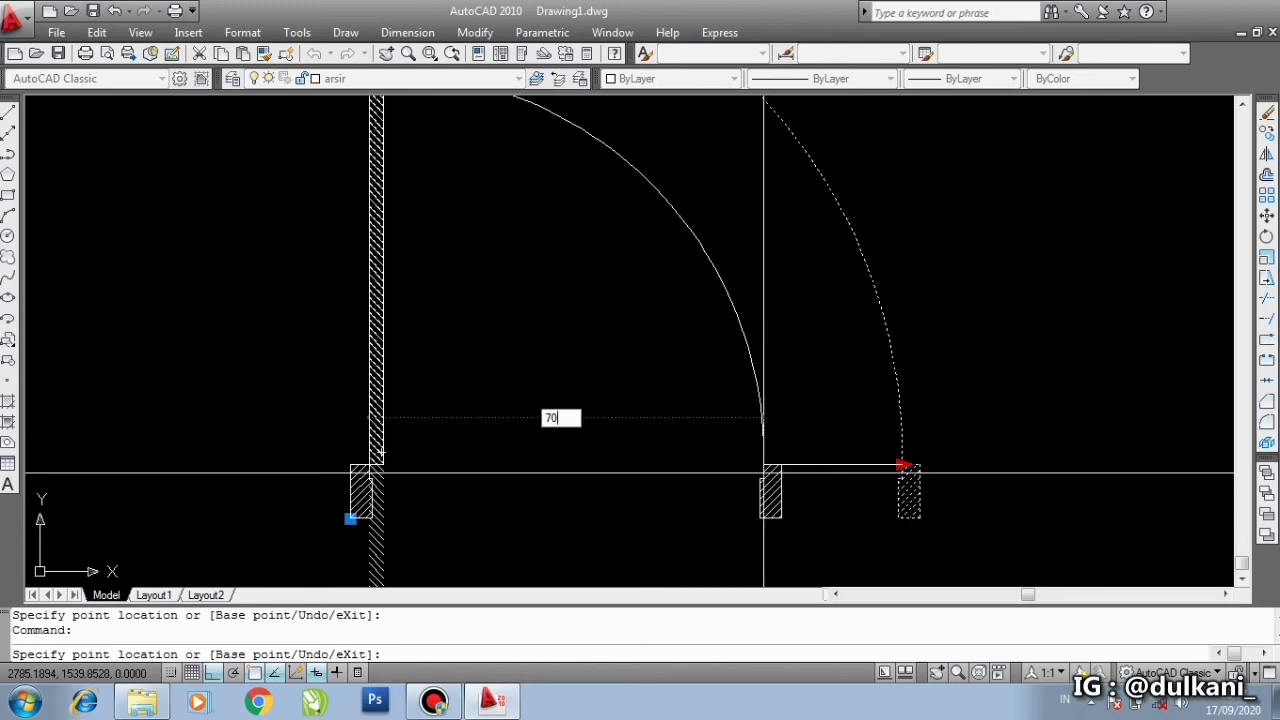
{"action": "key", "text": "Return"}
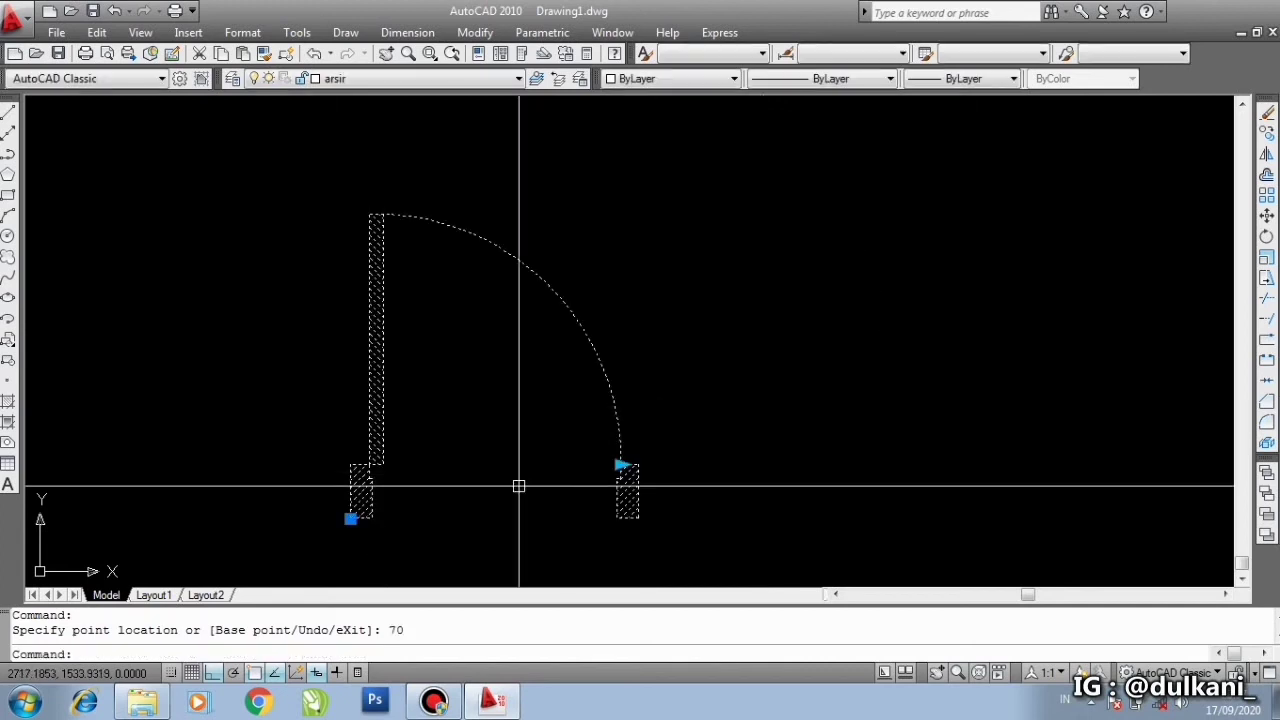
{"action": "key", "text": "Escape"}
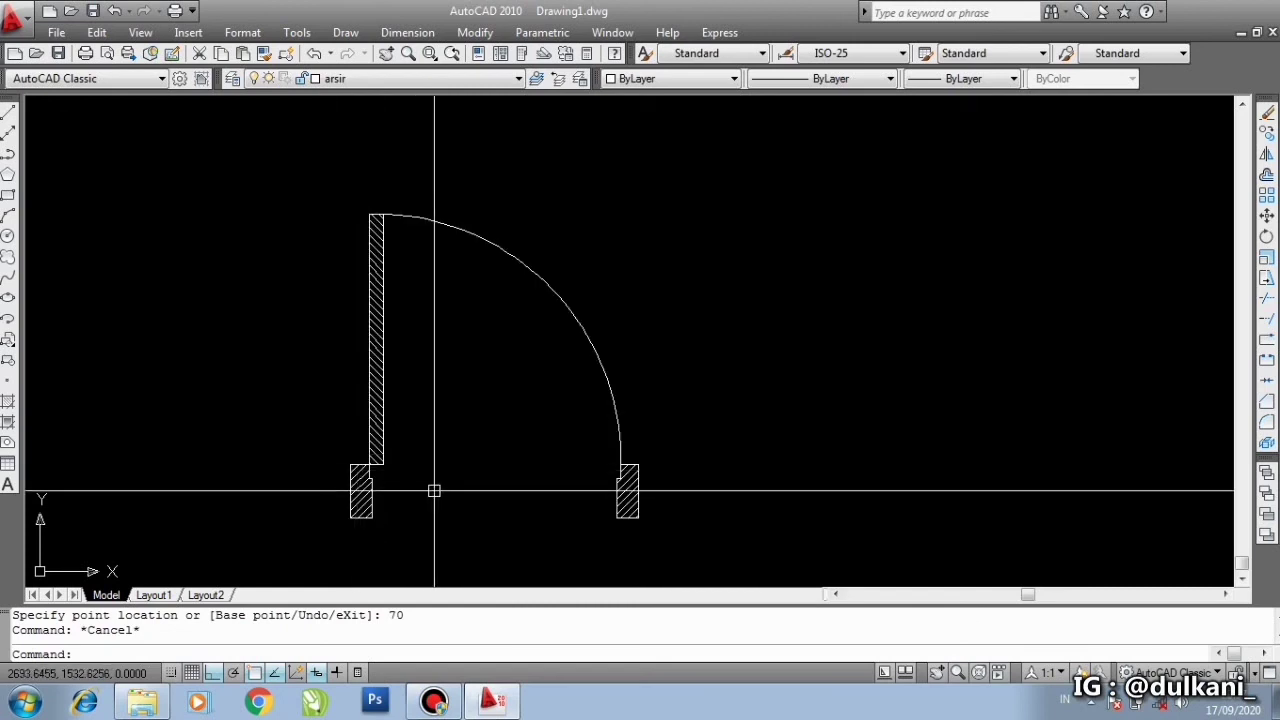
Step: Add a linear dimension across the door opening between the upper inner corners of the two jambs, placed just above them
{"action": "scroll", "coordinate": [434, 491], "scroll_direction": "up", "scroll_amount": 2}
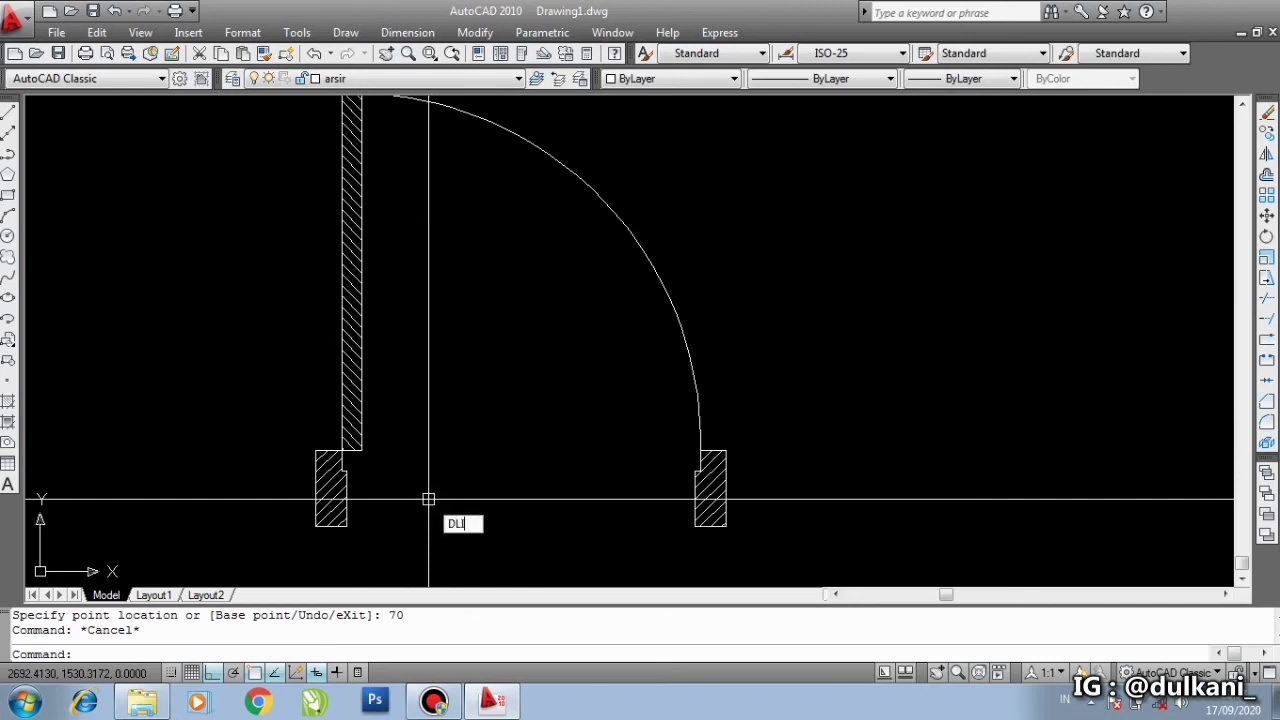
{"action": "key", "text": "Return"}
{"action": "scroll", "coordinate": [428, 505], "scroll_direction": "up", "scroll_amount": 2}
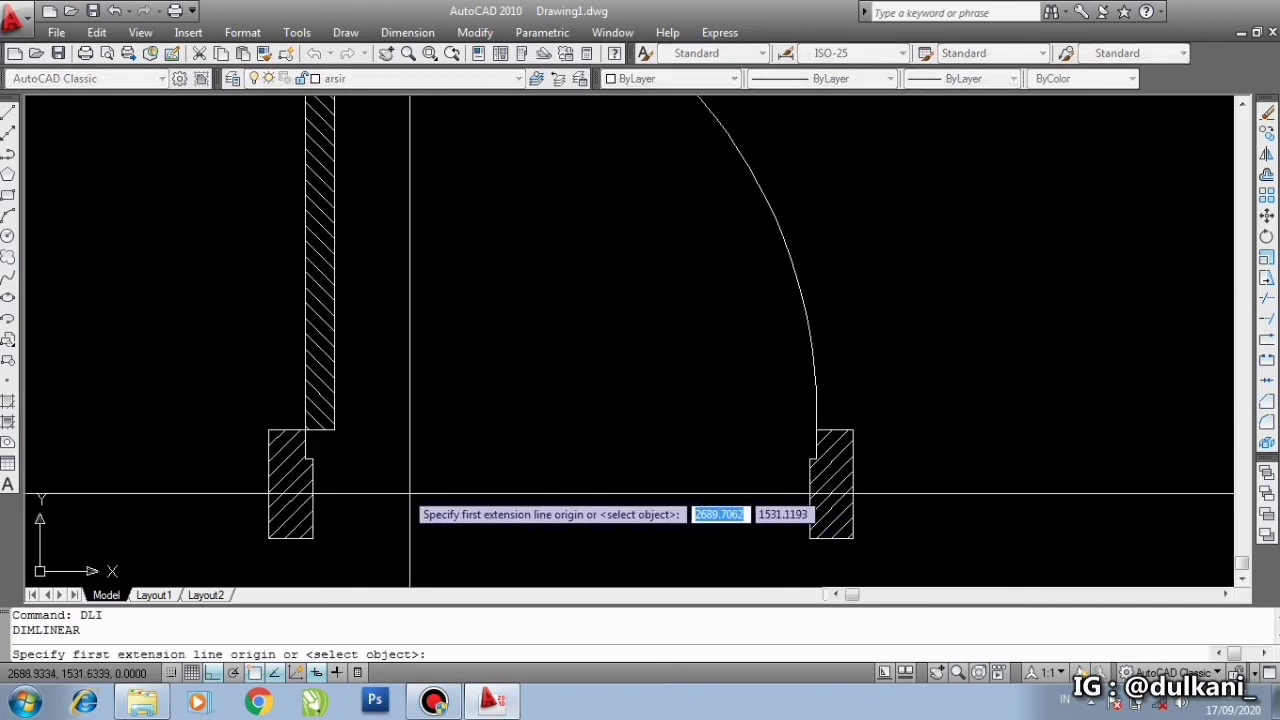
{"action": "left_click", "coordinate": [304, 431]}
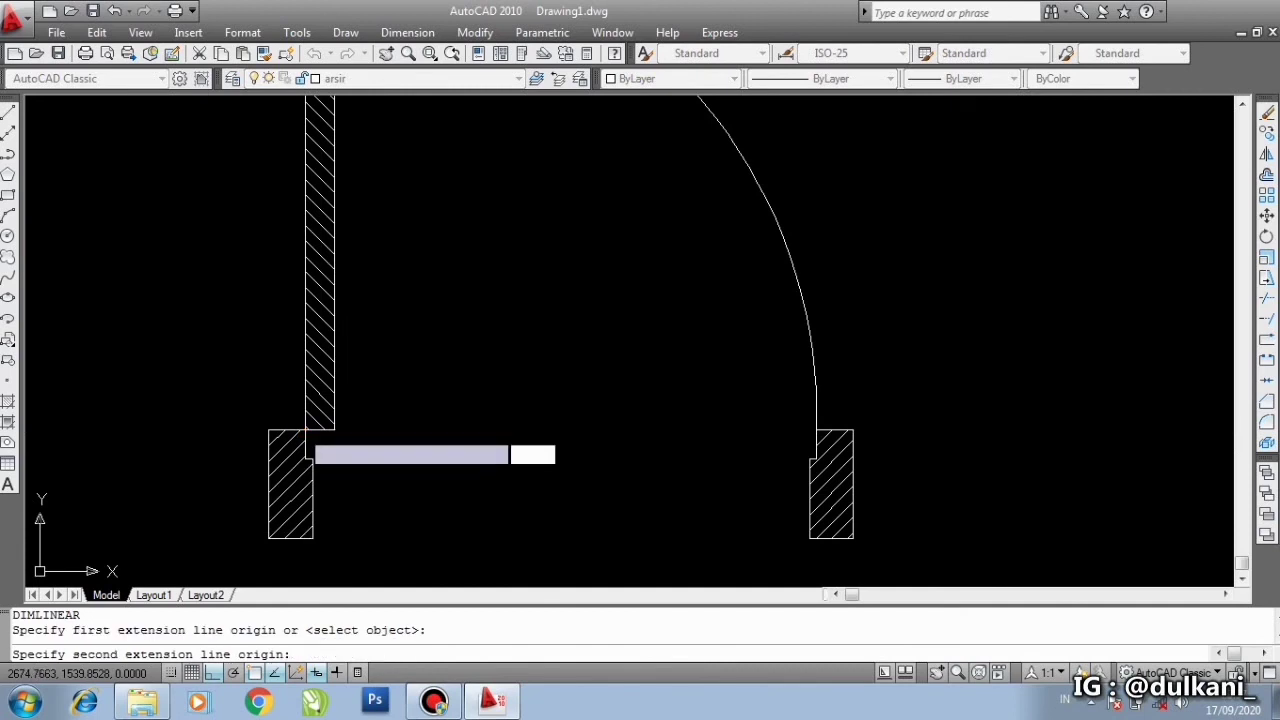
{"action": "left_click", "coordinate": [817, 430]}
{"action": "left_click", "coordinate": [638, 409]}
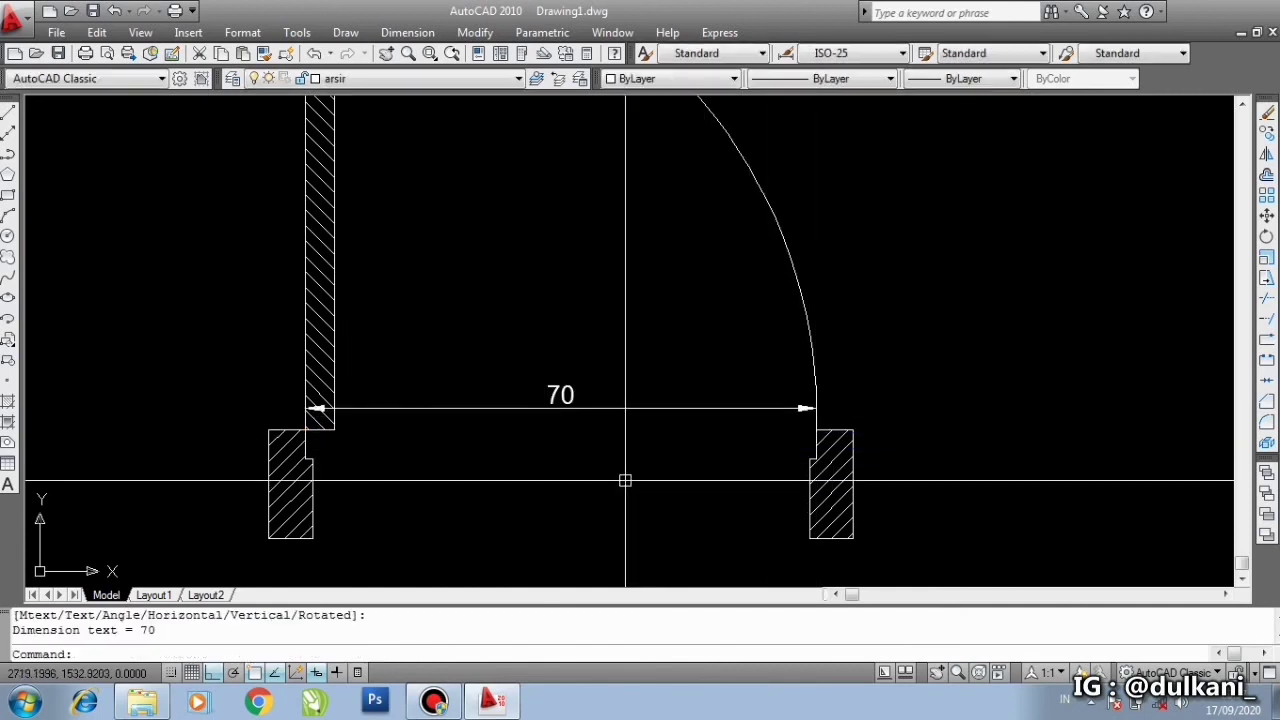
Step: Delete the linear dimension across the door opening
{"action": "scroll", "coordinate": [625, 481], "scroll_direction": "down", "scroll_amount": 2}
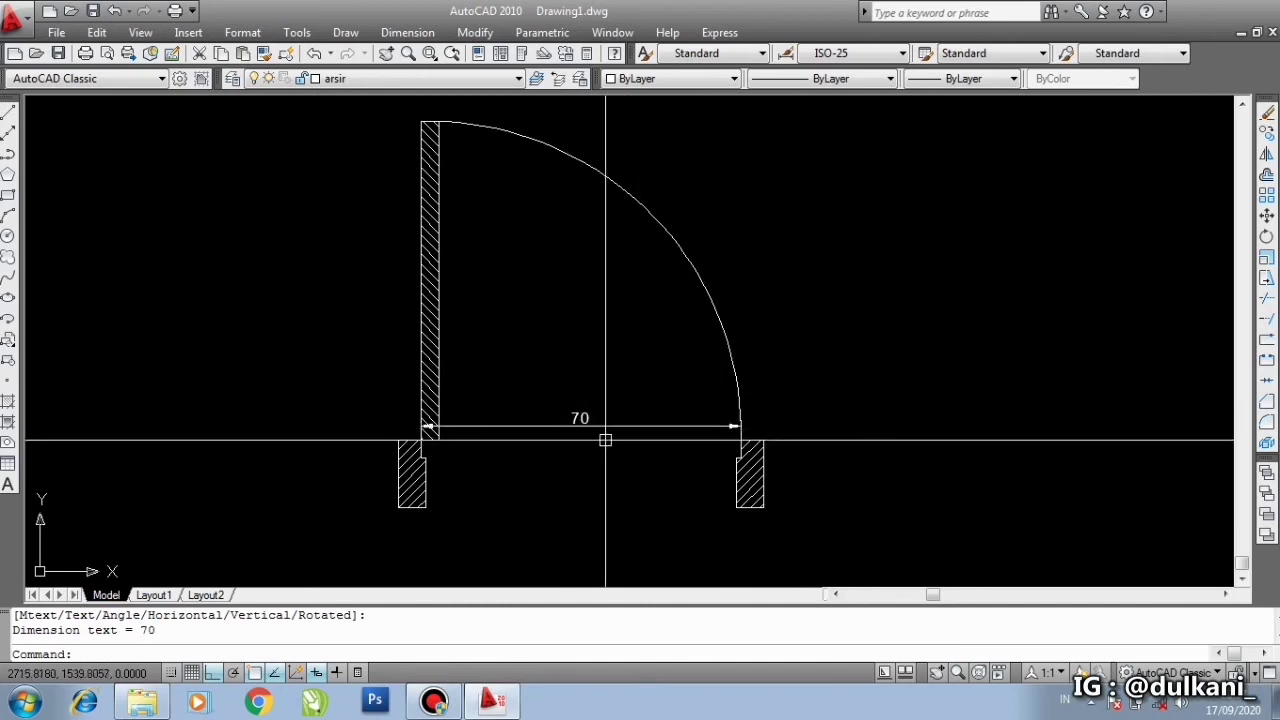
{"action": "middle_click_drag", "start_coordinate": [646, 391], "coordinate": [657, 403]}
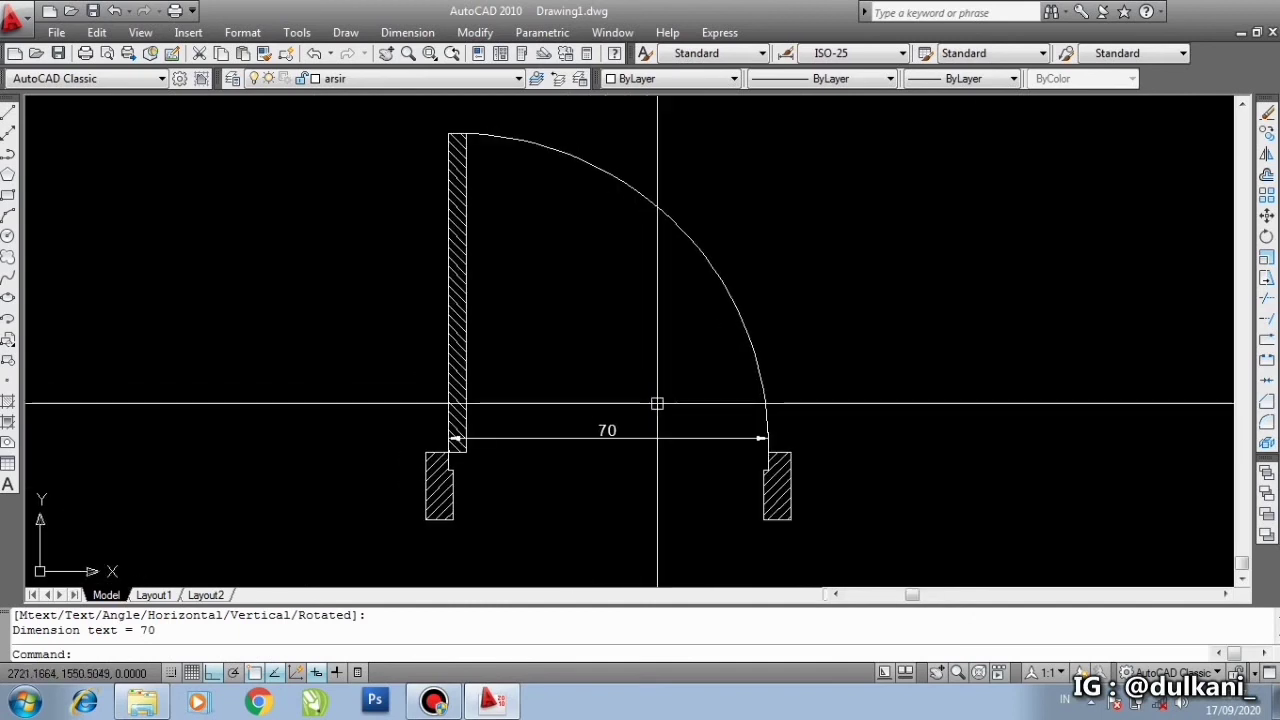
{"action": "left_click", "coordinate": [634, 471]}
{"action": "left_click", "coordinate": [560, 410]}
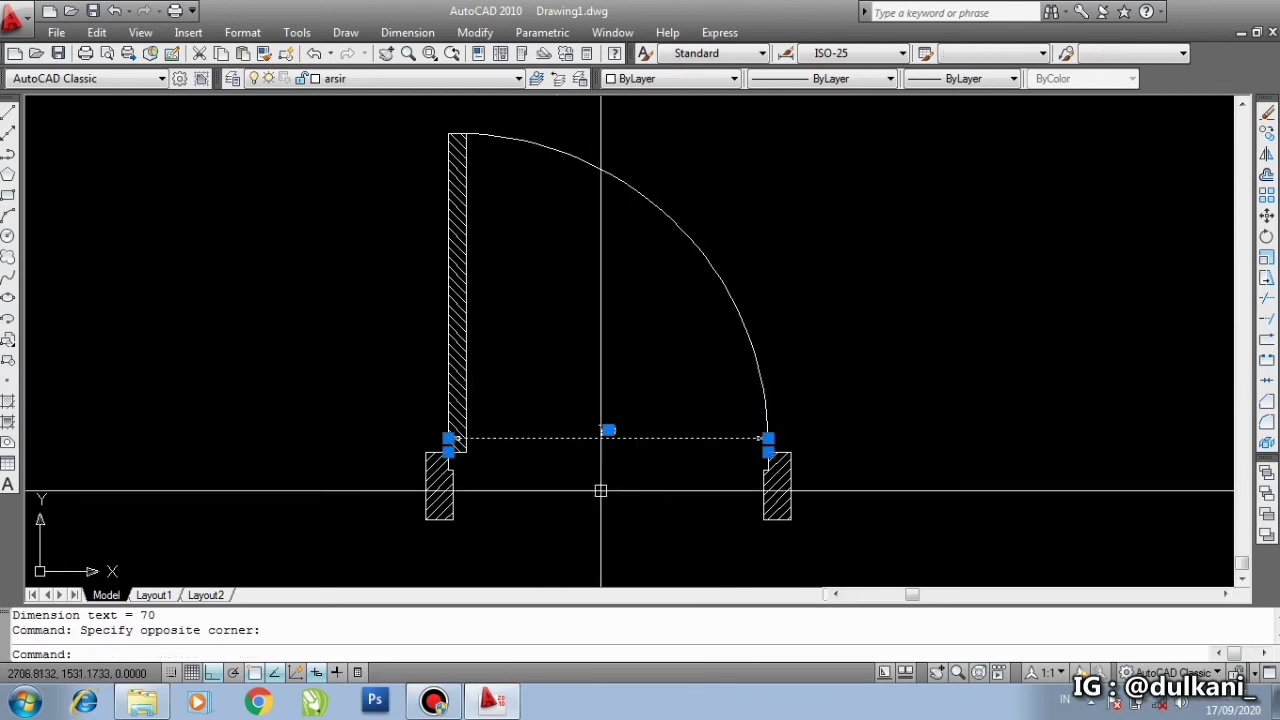
{"action": "key", "text": "Escape"}
{"action": "left_click", "coordinate": [623, 466]}
{"action": "left_click", "coordinate": [556, 384]}
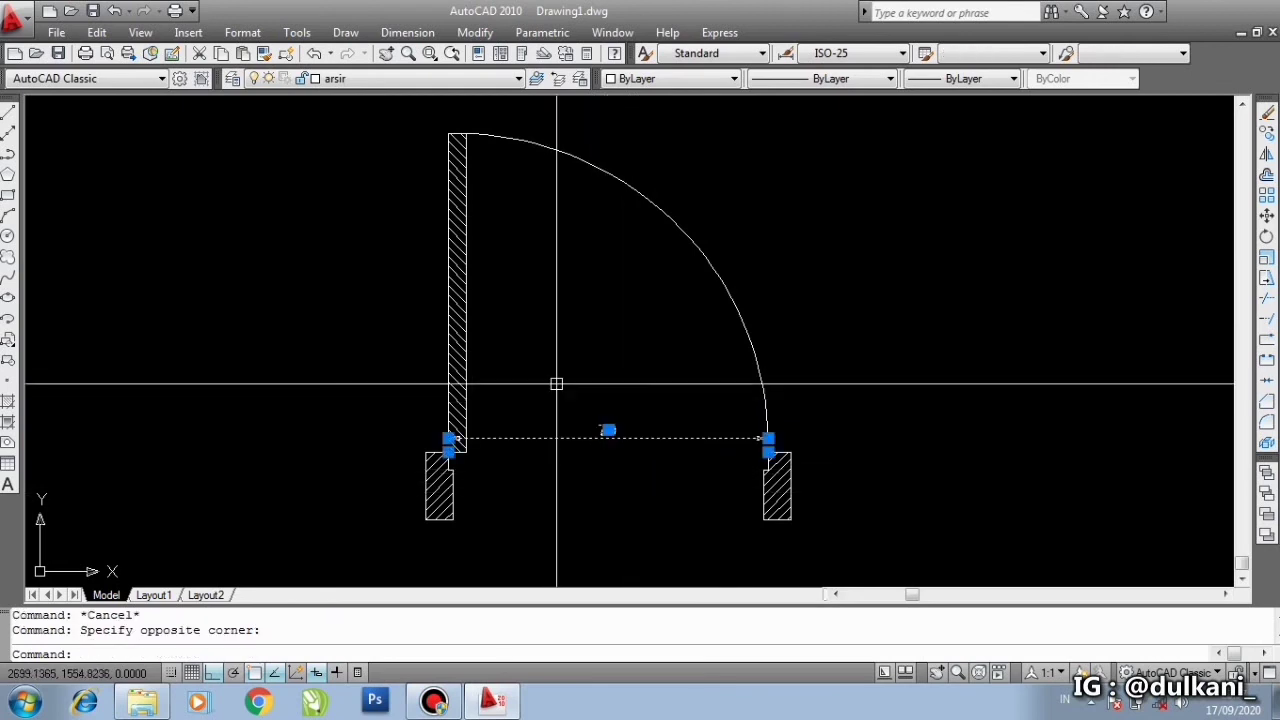
{"action": "key", "text": "Delete"}
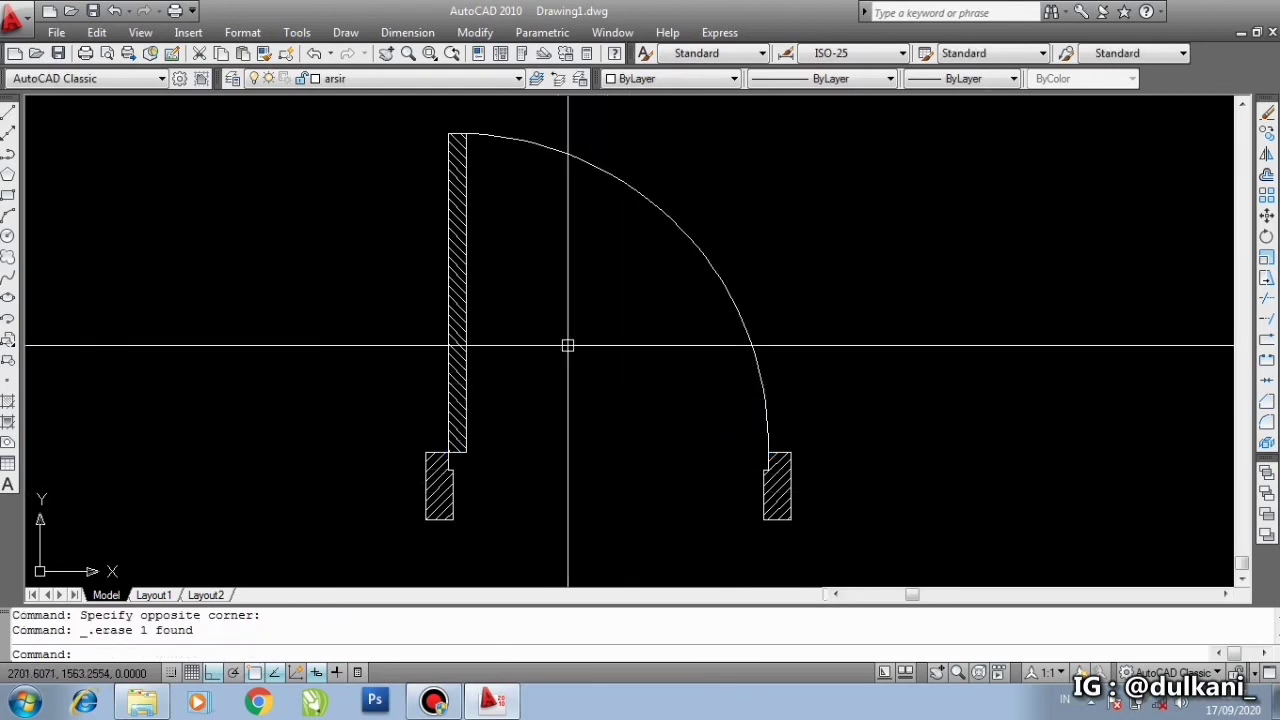